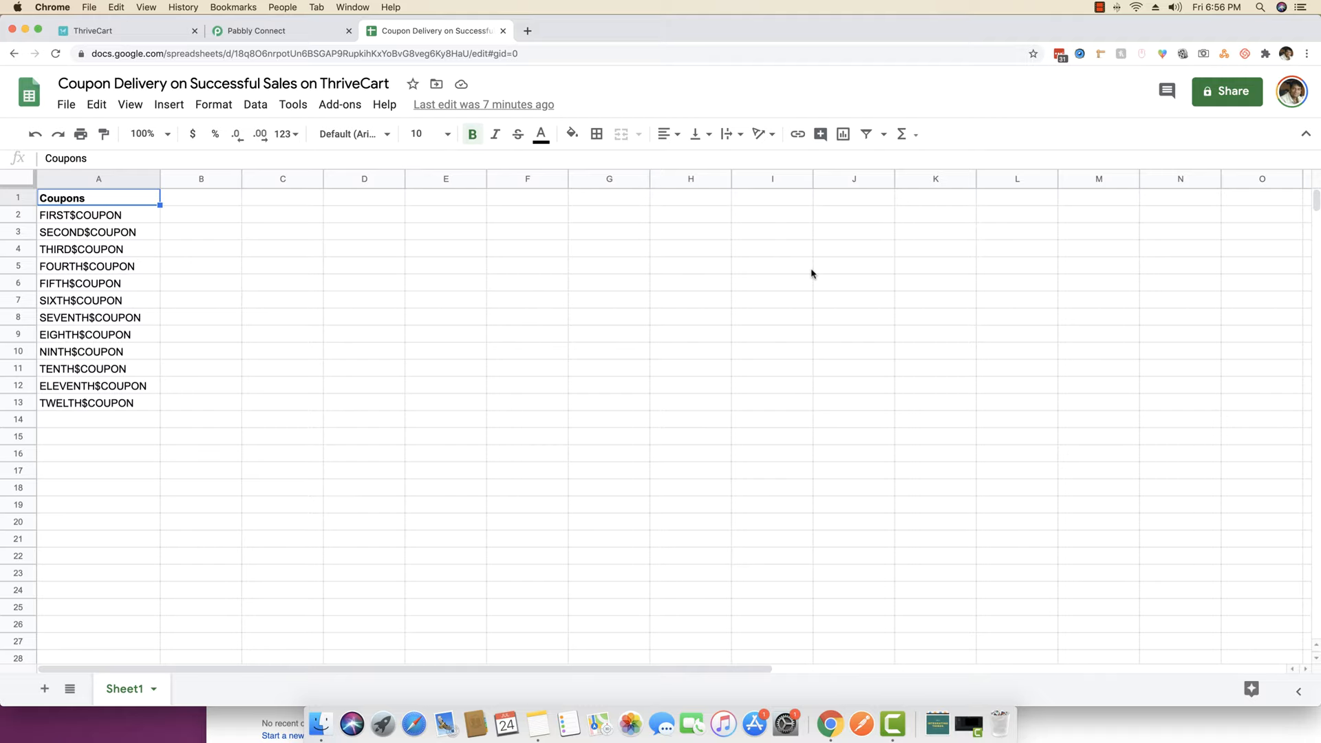
- Scroll through the twelve coupon codes listed in column A of the Coupons sheet
{"action": "scroll", "coordinate": [809, 207], "scroll_direction": "down", "scroll_amount": 2}
{"action": "scroll", "coordinate": [454, 368], "scroll_direction": "up", "scroll_amount": 2}
- From the Pabbly Connect dashboard, create a workflow named 'TC Coupon Delivery System' and open its trigger app list
{"action": "left_click", "coordinate": [291, 32]}
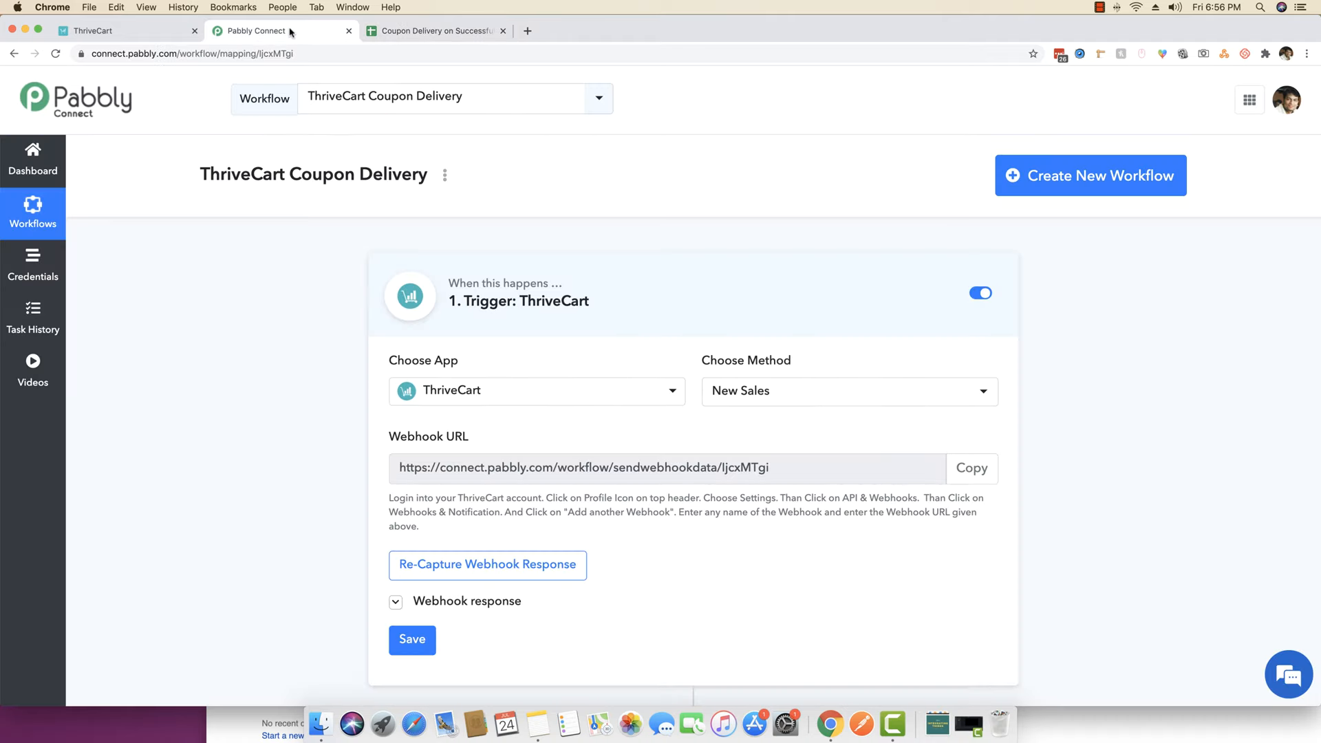
{"action": "left_click", "coordinate": [40, 170]}
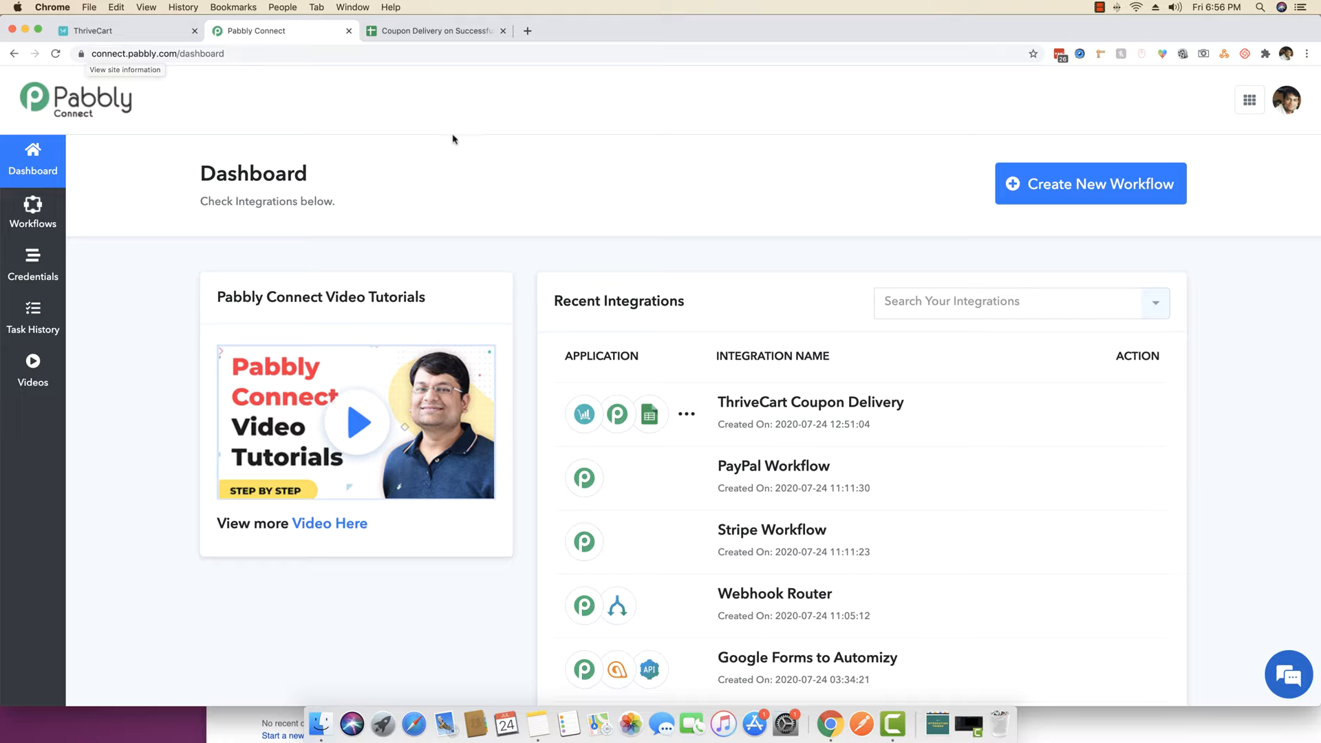
{"action": "left_click", "coordinate": [1041, 194]}
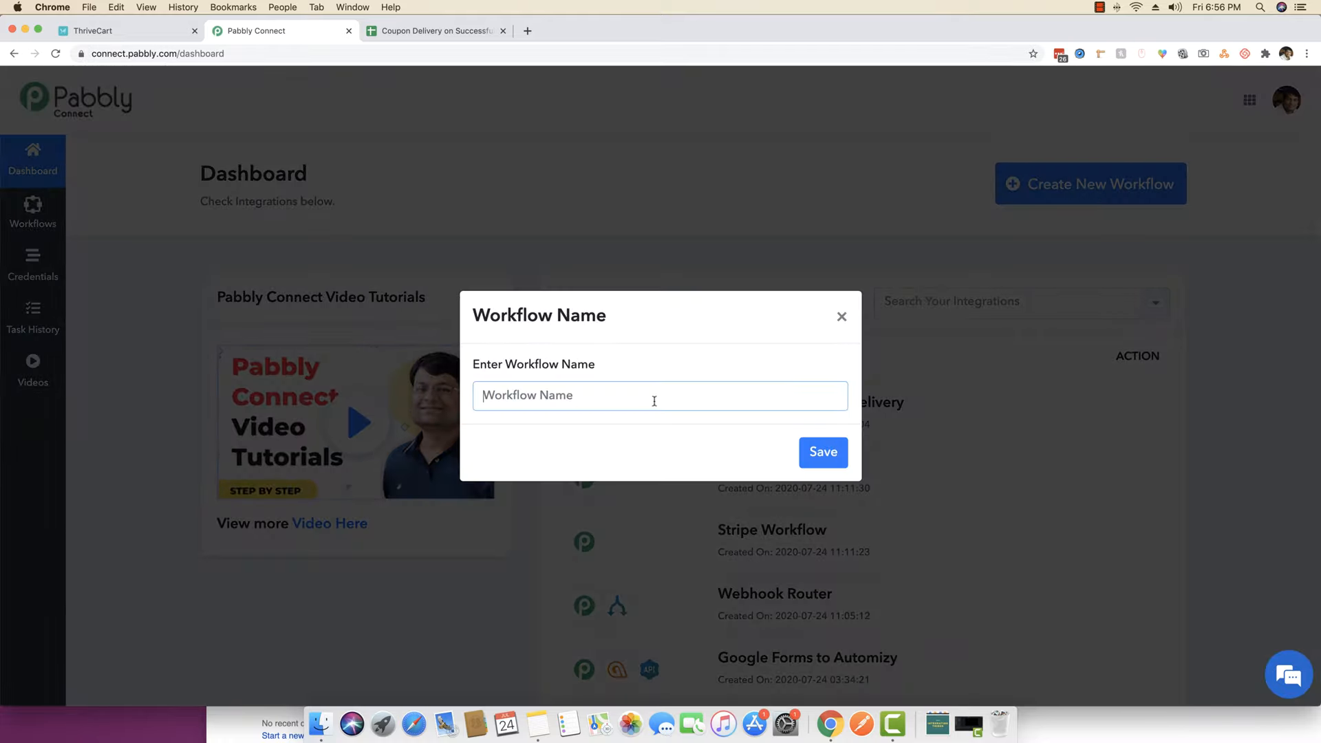
{"action": "type", "text": "TC Coupon CDelivery"}
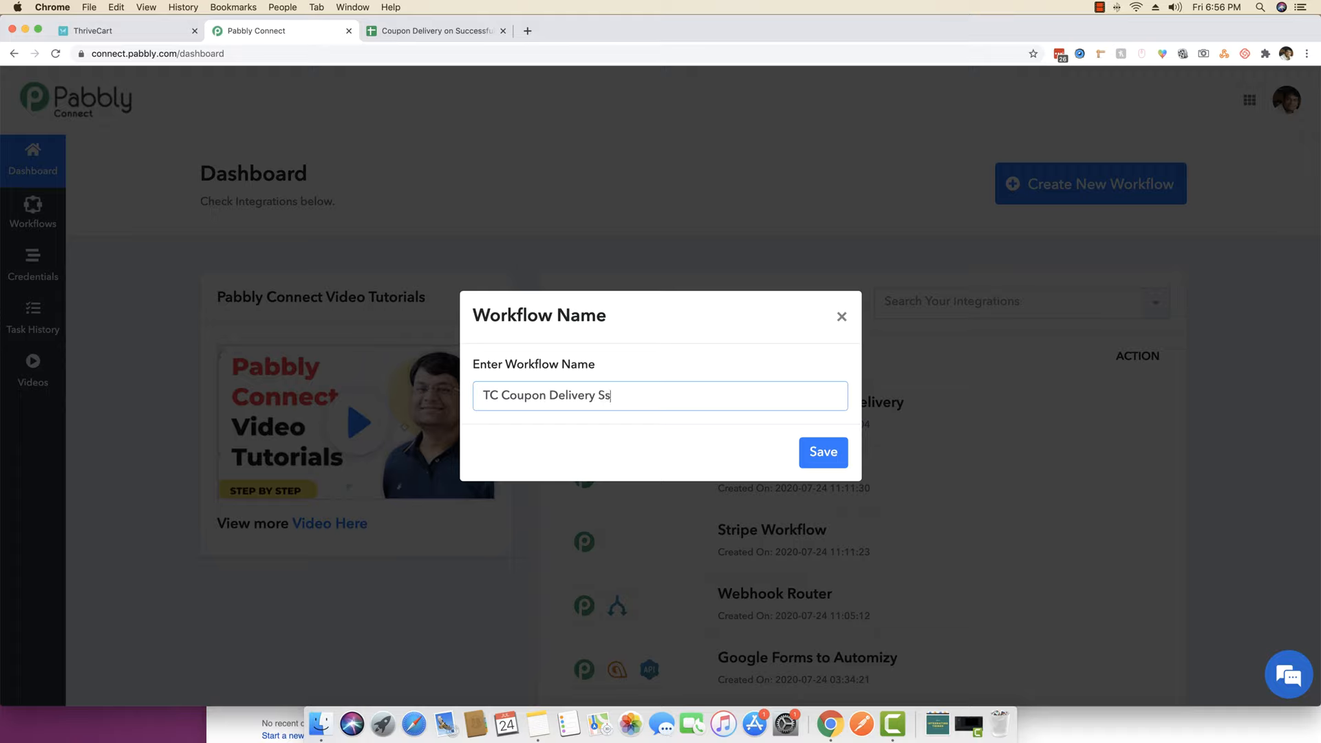
{"action": "type", "text": " System"}
{"action": "left_click", "coordinate": [823, 452]}
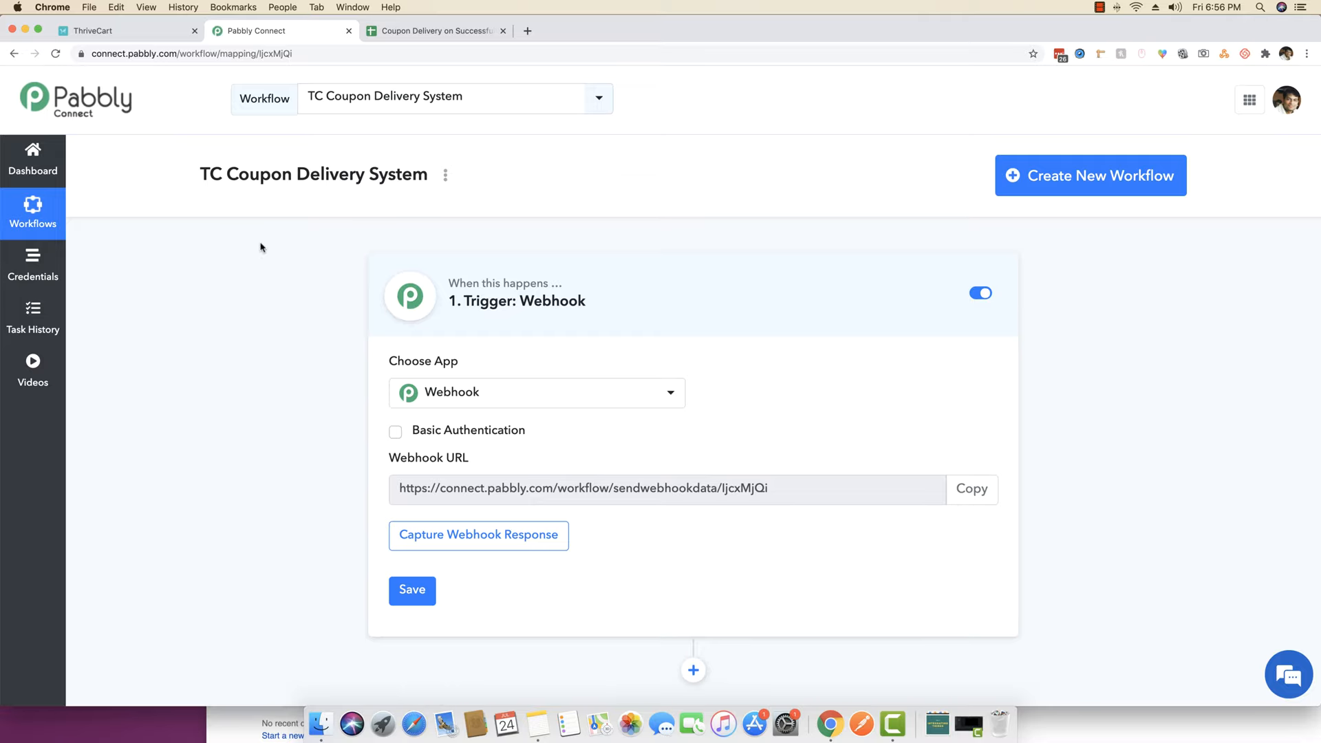
{"action": "scroll", "coordinate": [260, 247], "scroll_direction": "down", "scroll_amount": 1}
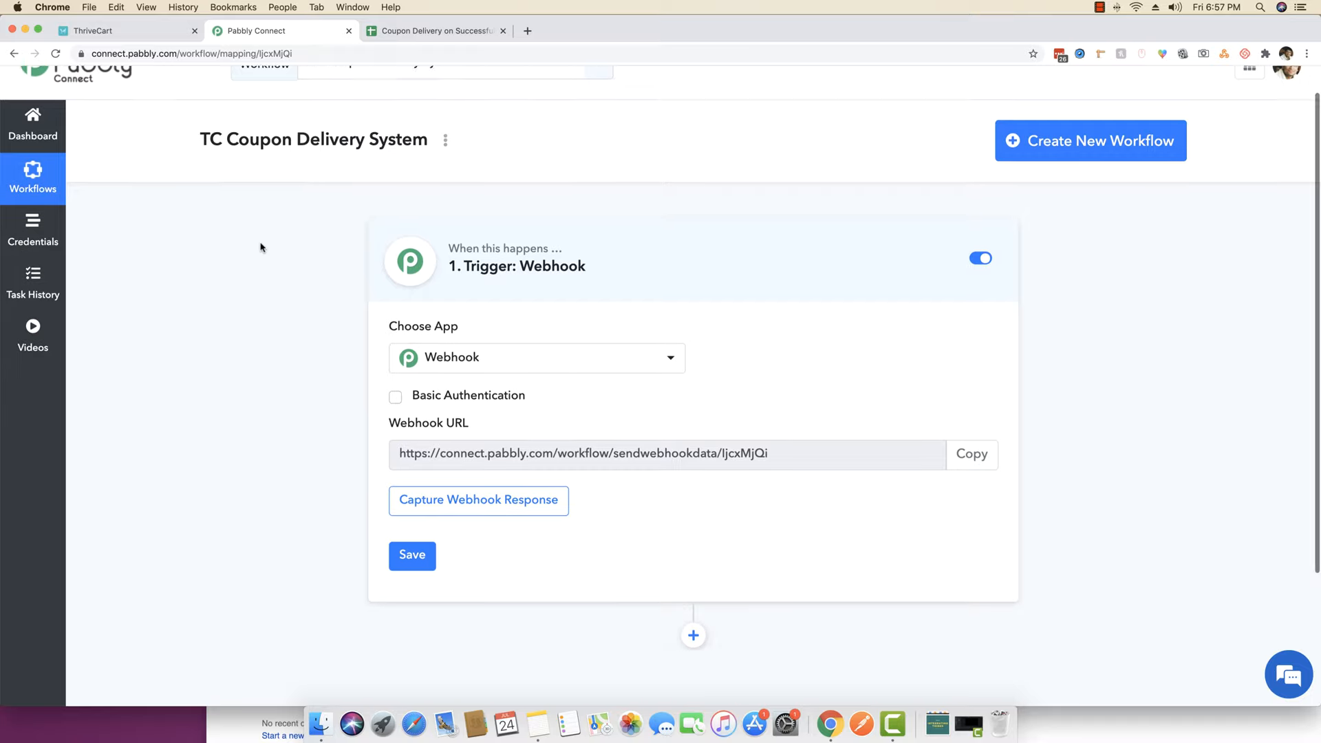
{"action": "left_click", "coordinate": [519, 348]}
- Set the workflow trigger to ThriveCart with the New Sales method
{"action": "type", "text": "thri"}
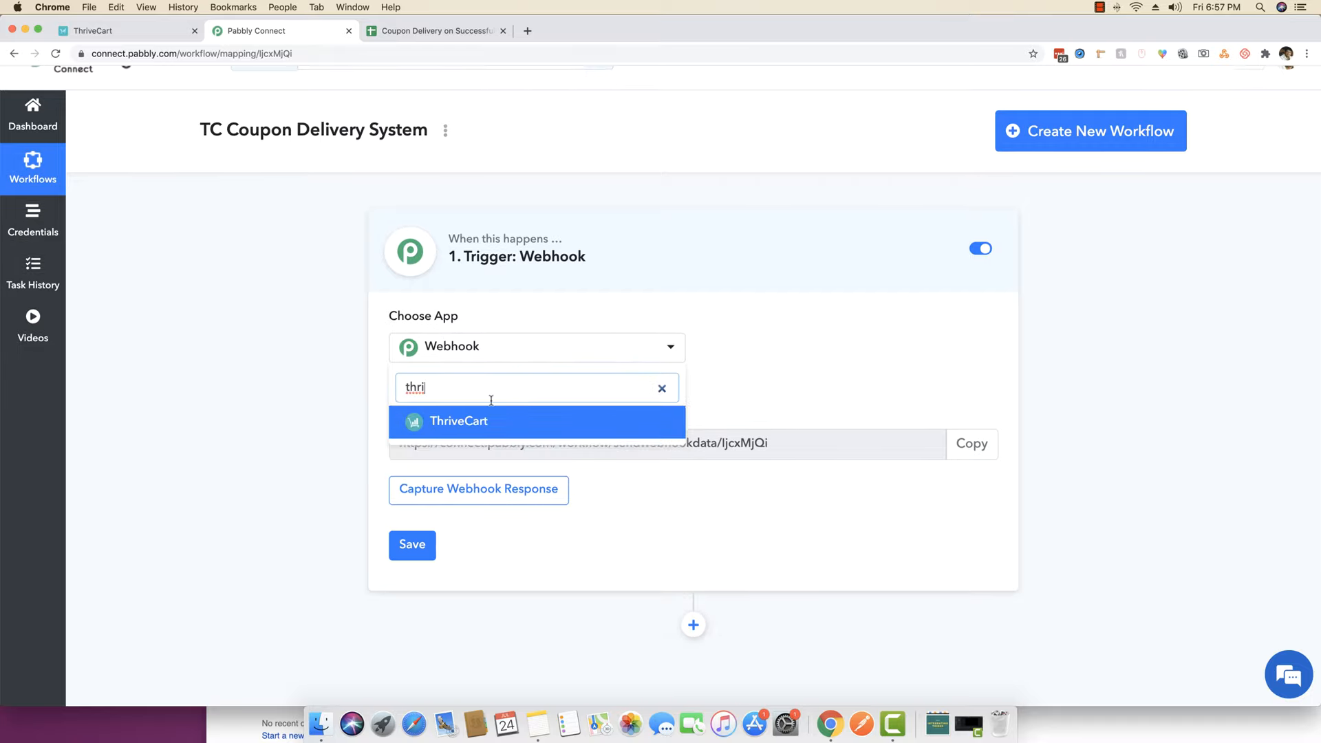
{"action": "left_click", "coordinate": [451, 421]}
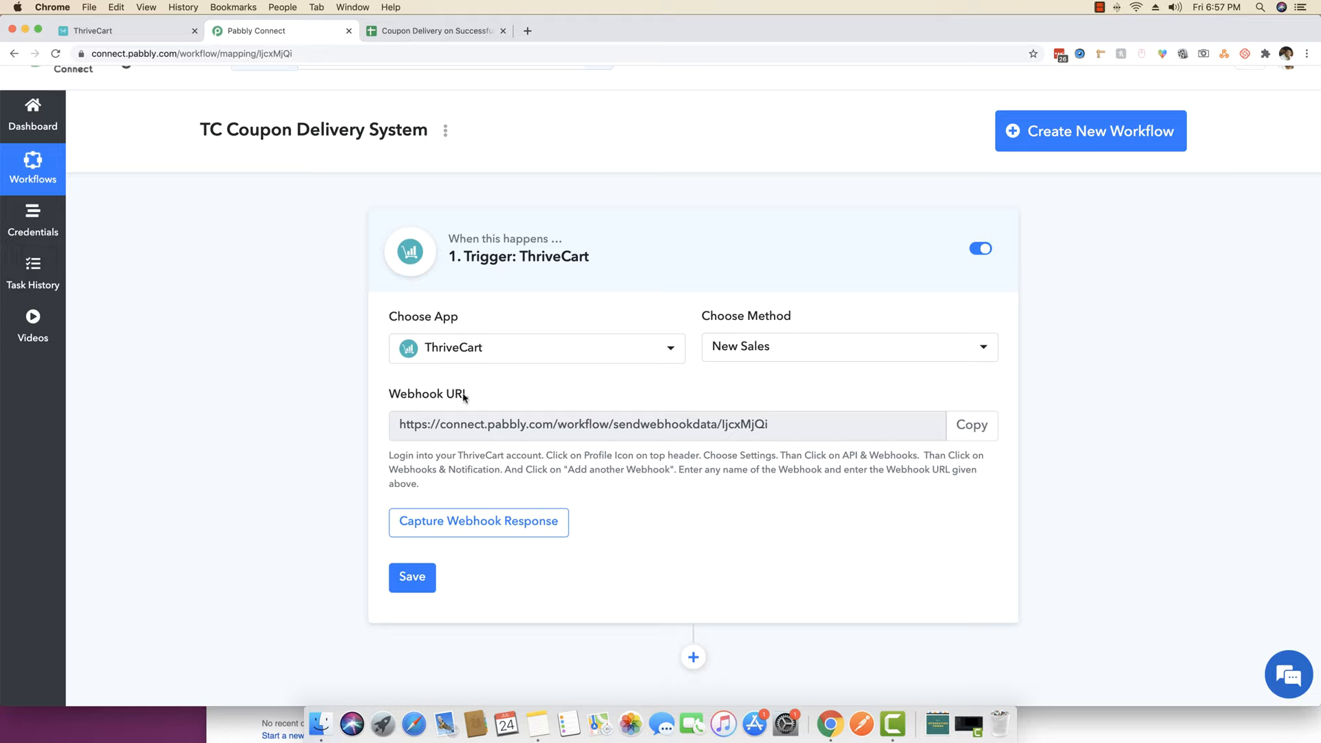
{"action": "left_click", "coordinate": [497, 356]}
{"action": "left_click", "coordinate": [501, 344]}
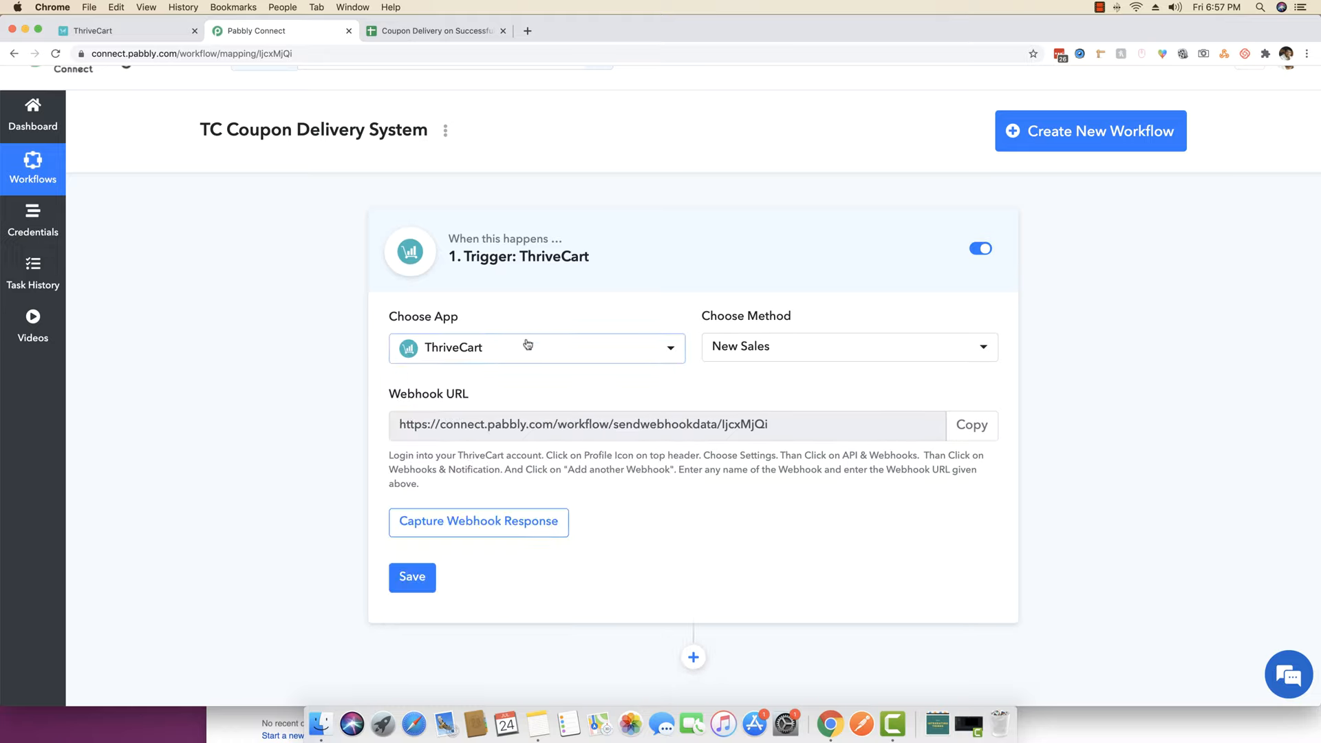
{"action": "left_click", "coordinate": [736, 352]}
{"action": "left_click", "coordinate": [776, 350]}
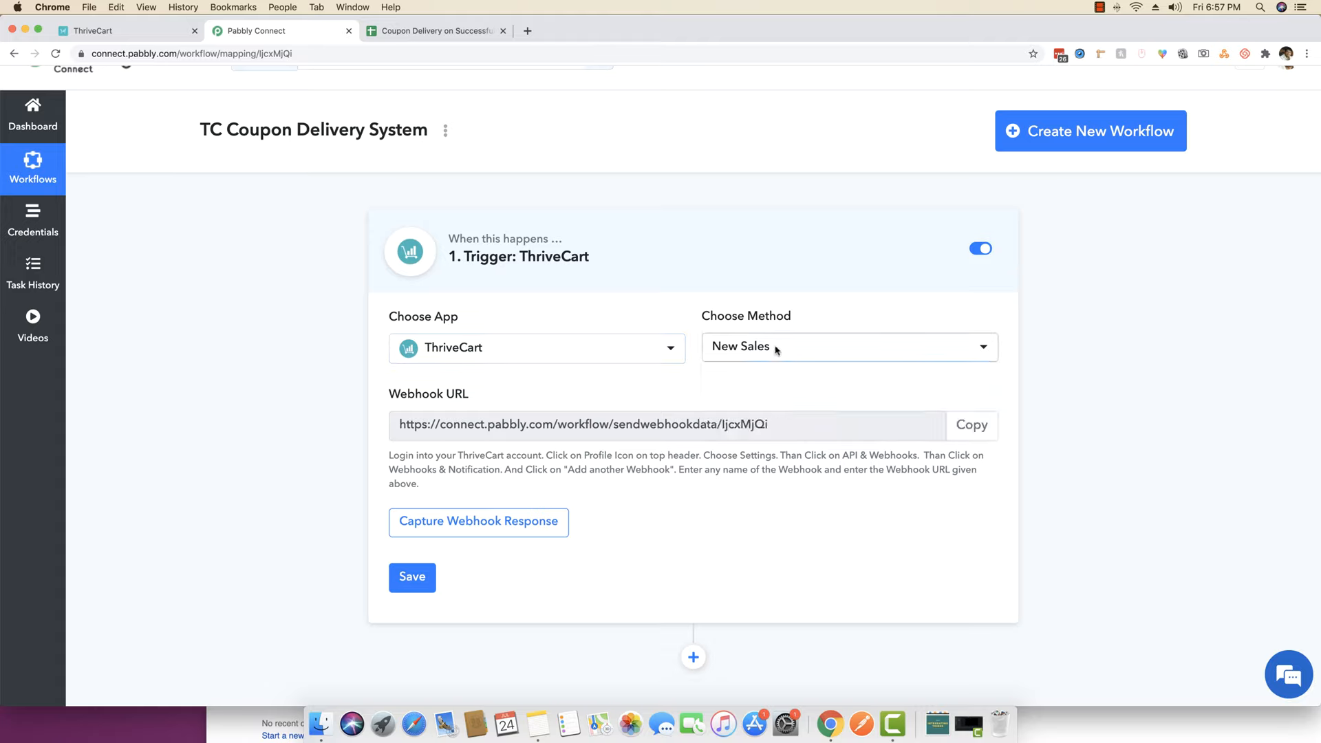
- Copy the webhook URL and start capturing a webhook response, then go to ThriveCart
{"action": "left_click", "coordinate": [972, 428]}
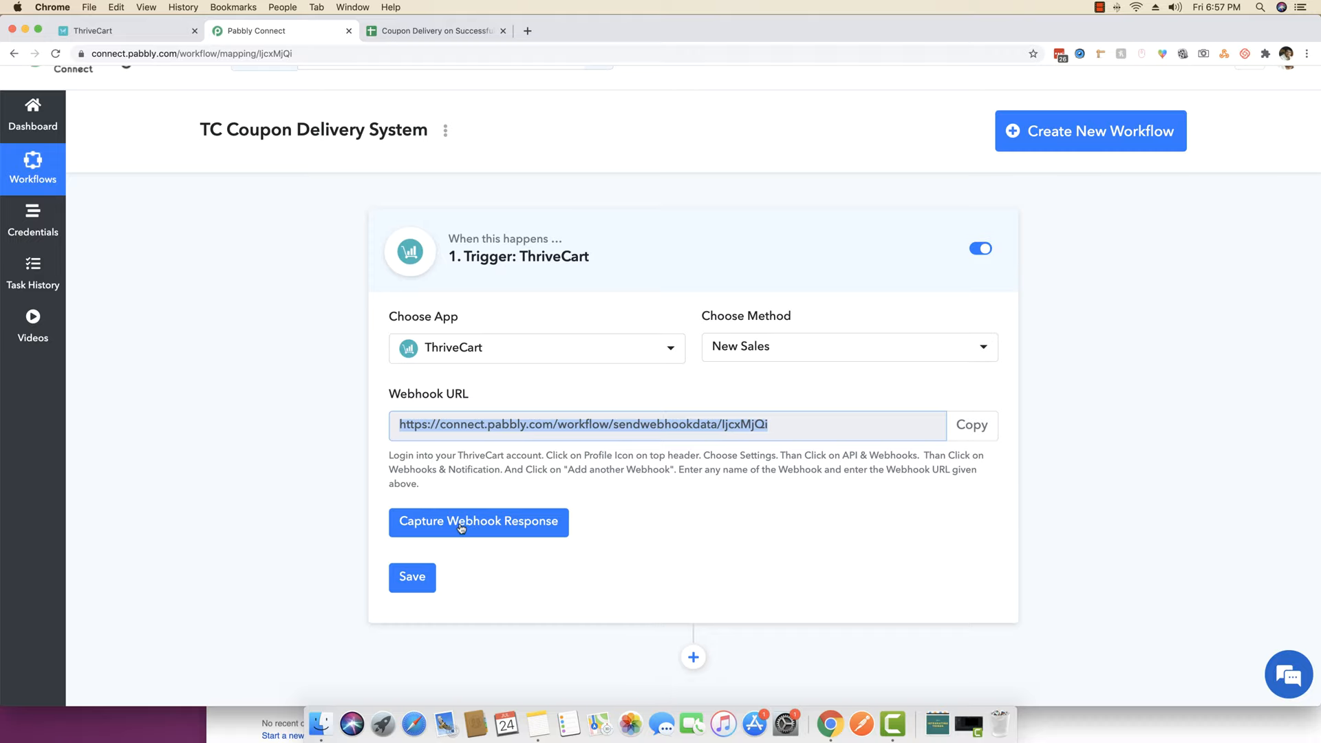
{"action": "left_click", "coordinate": [488, 523]}
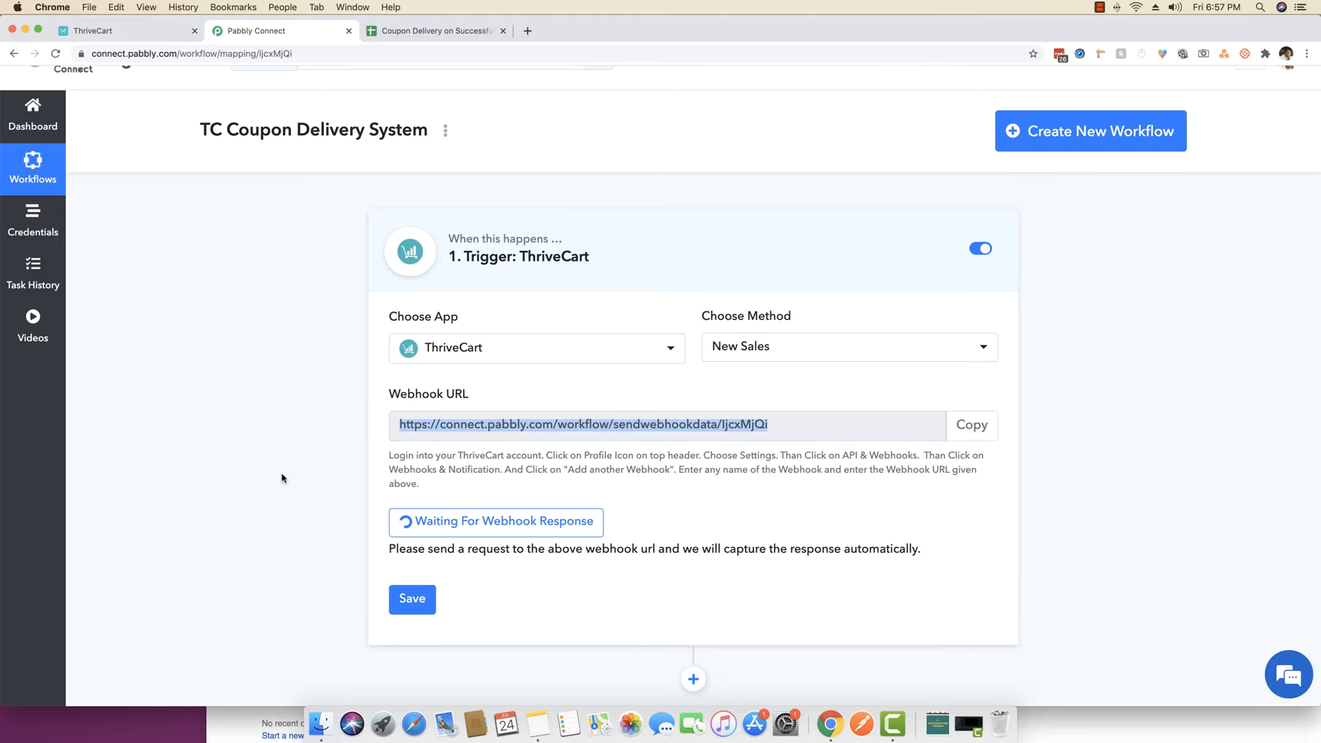
{"action": "left_click", "coordinate": [96, 31]}
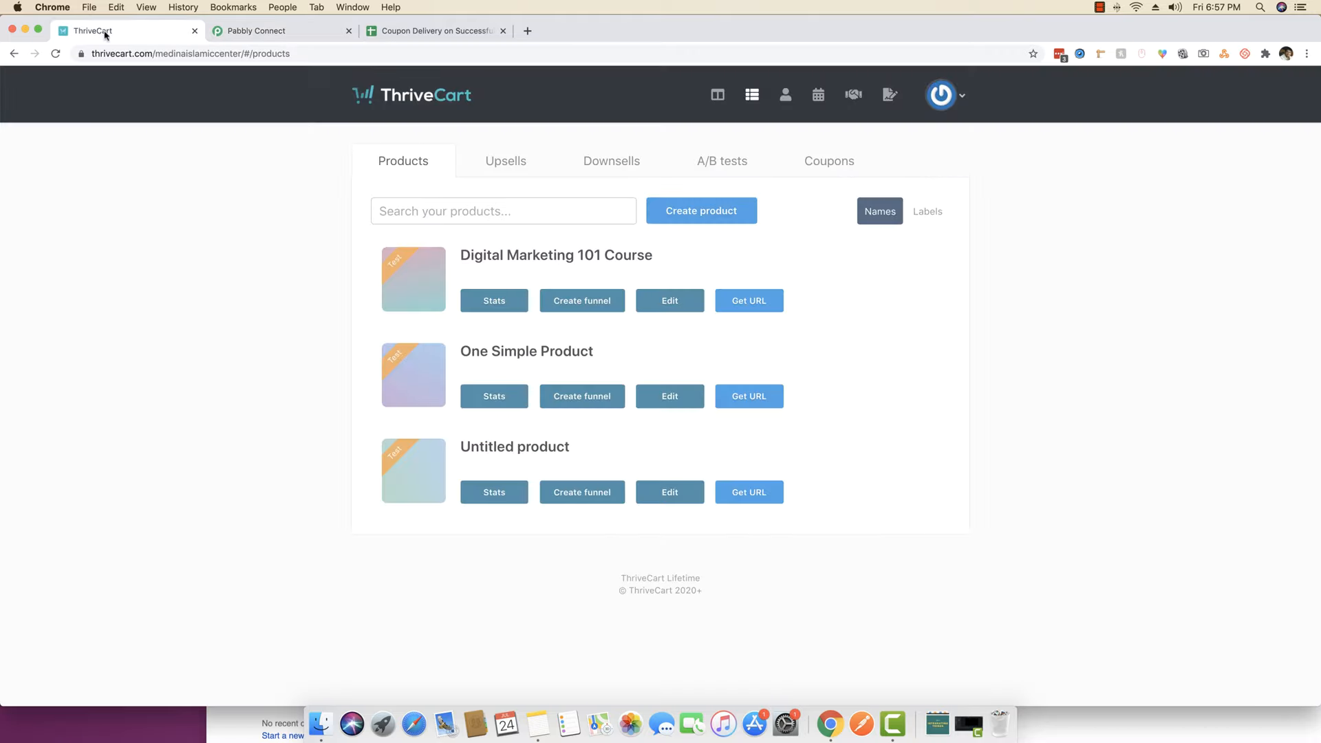
- Open the TC webhook for editing under API & webhooks > Webhooks & notifications
{"action": "left_click", "coordinate": [953, 97]}
{"action": "left_click", "coordinate": [892, 411]}
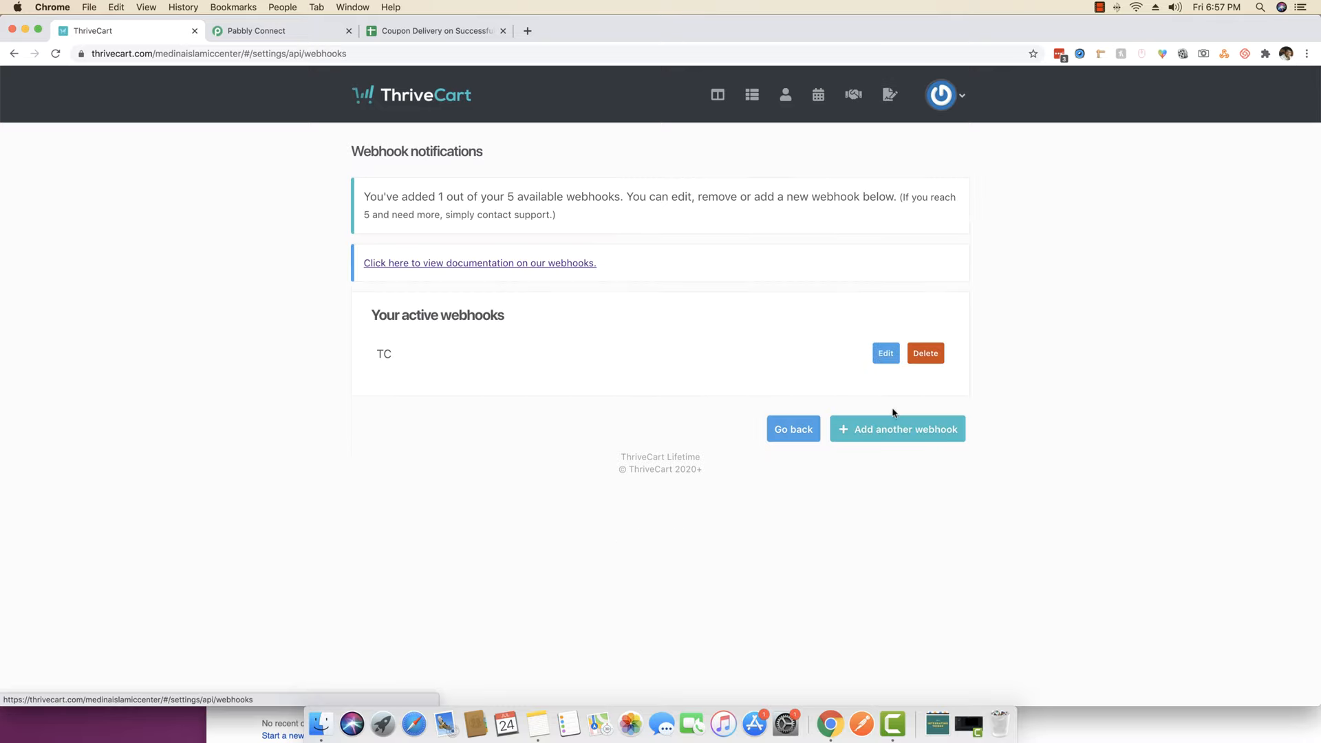
{"action": "left_click", "coordinate": [879, 360]}
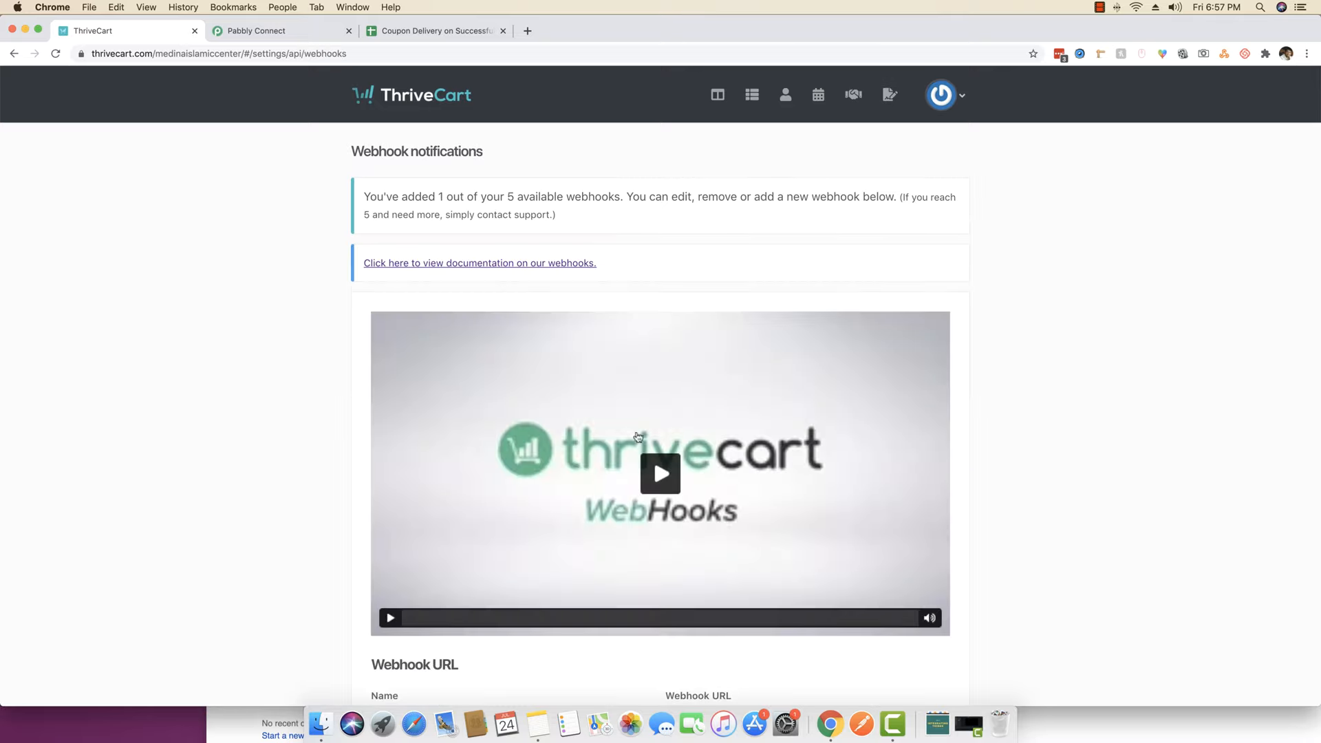
{"action": "scroll", "coordinate": [638, 437], "scroll_direction": "down", "scroll_amount": 5}
{"action": "left_click", "coordinate": [454, 502]}
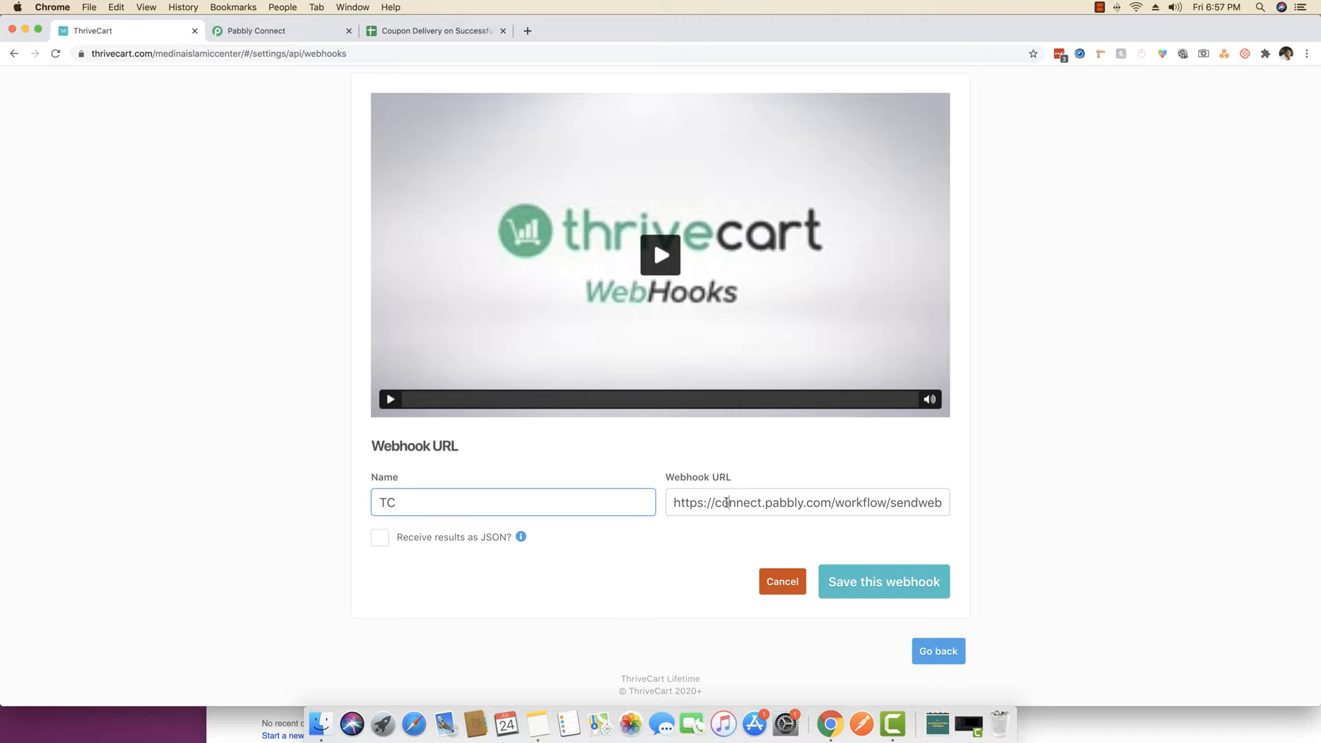
- Replace the TC webhook's URL with the copied Pabbly Connect URL and save it
{"action": "left_click", "coordinate": [728, 504]}
{"action": "key", "text": "super+a"}
{"action": "key", "text": "BackSpace"}
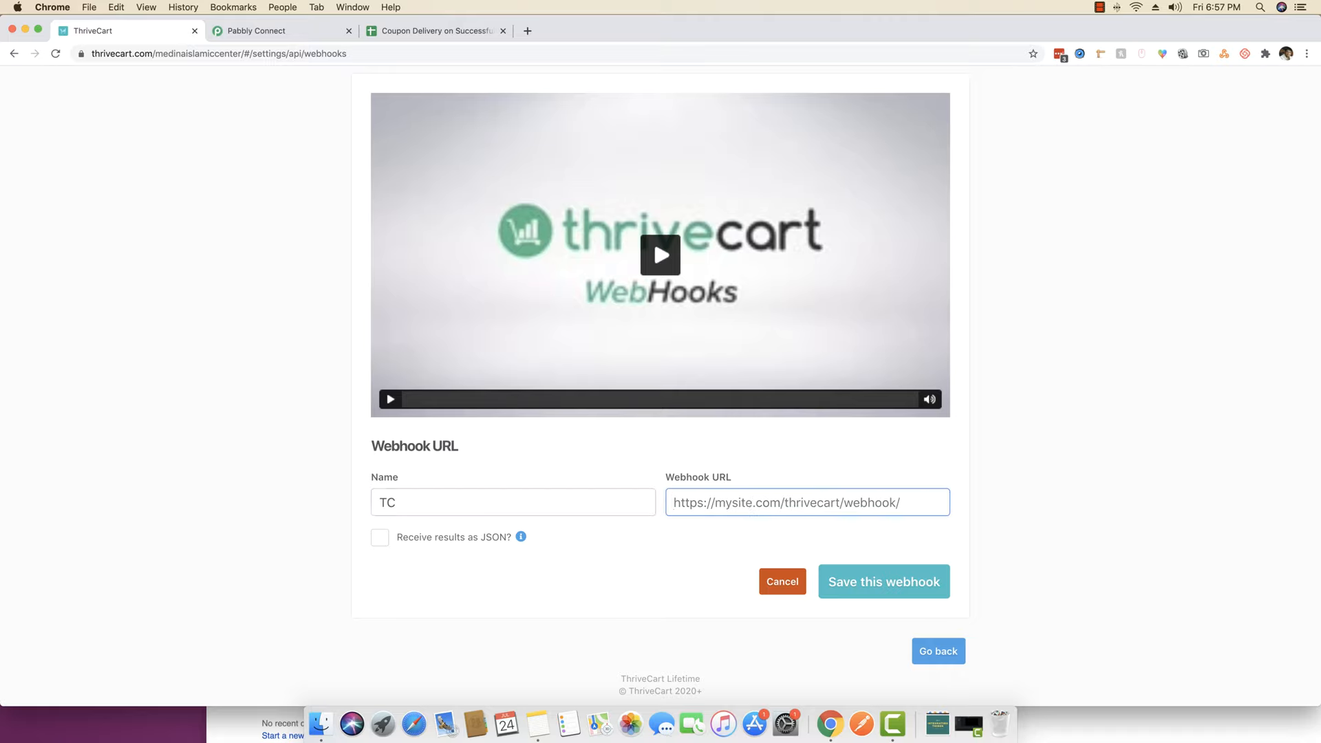
{"action": "key", "text": "super+v"}
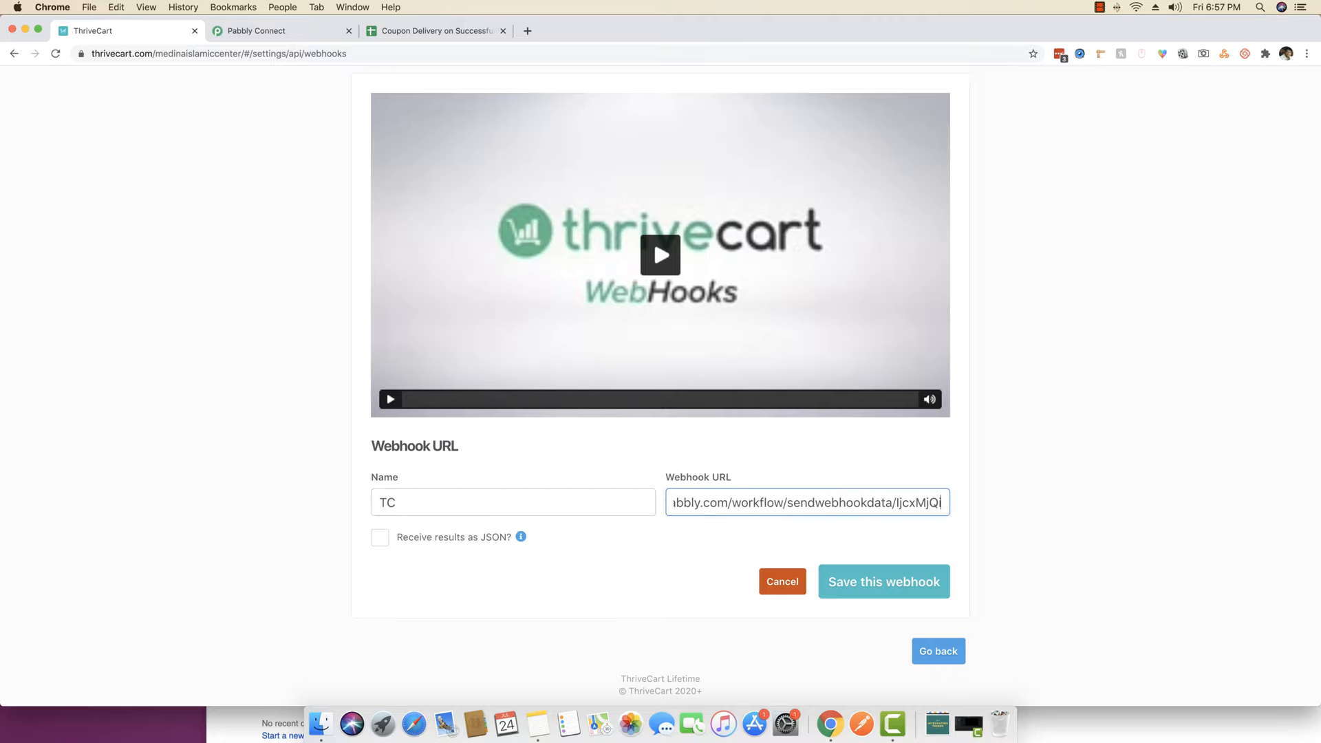
{"action": "left_click", "coordinate": [584, 581]}
{"action": "left_click", "coordinate": [881, 586]}
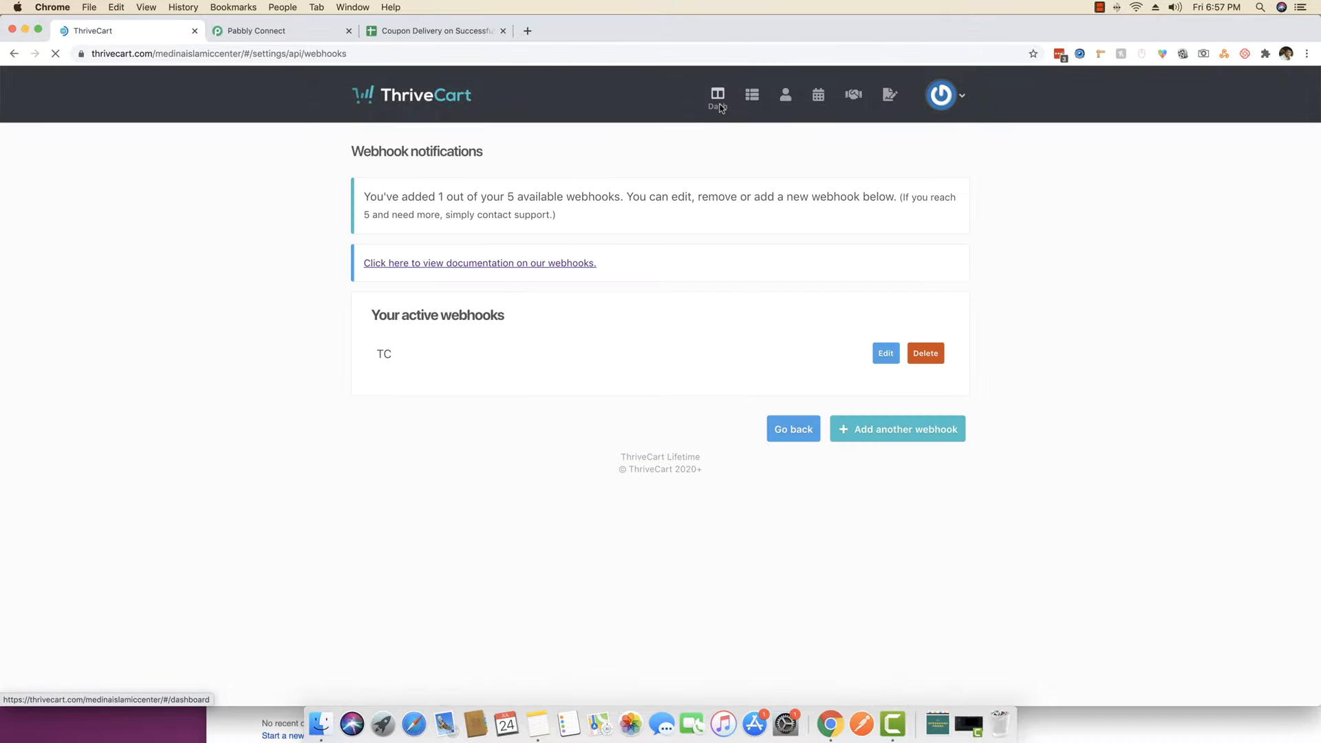
{"action": "left_click", "coordinate": [752, 100]}
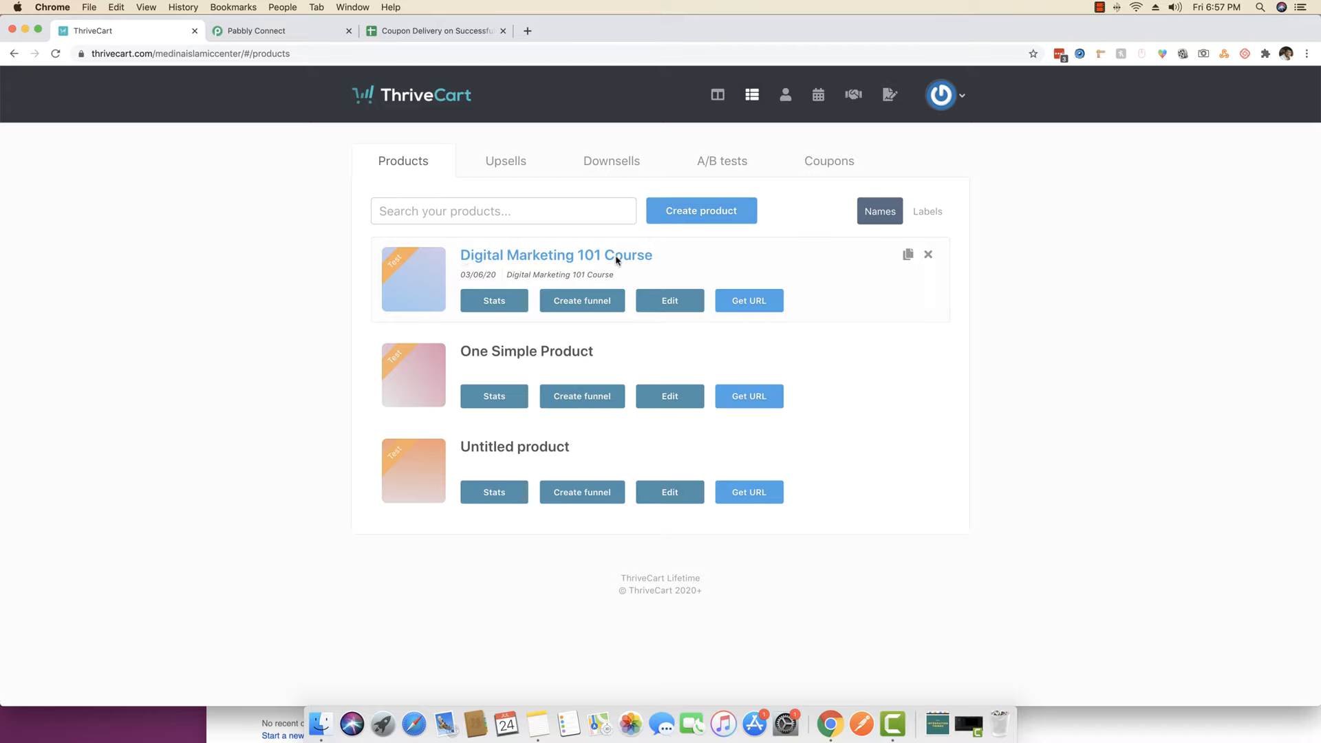
- Open the Digital Marketing 101 Course checkout and enter the buyer's first name, last name and e-mail
{"action": "left_click", "coordinate": [752, 301]}
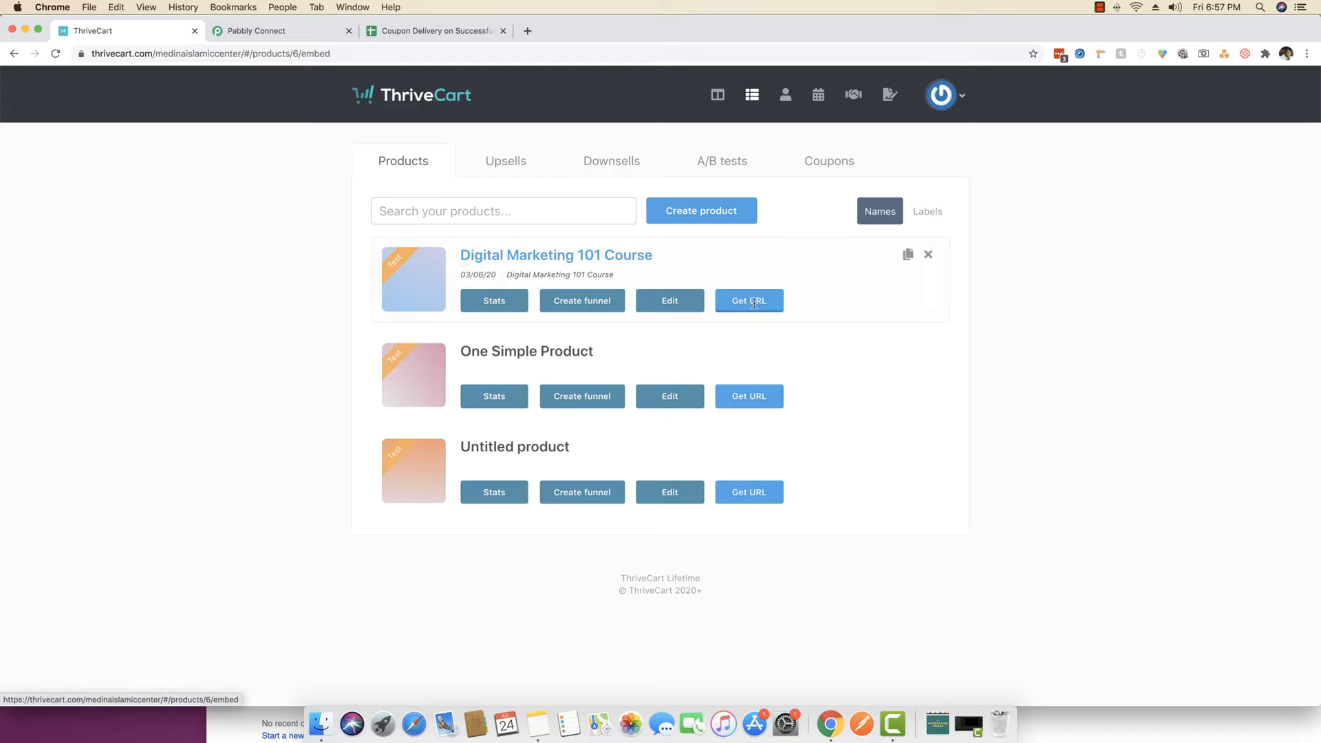
{"action": "left_click", "coordinate": [424, 354]}
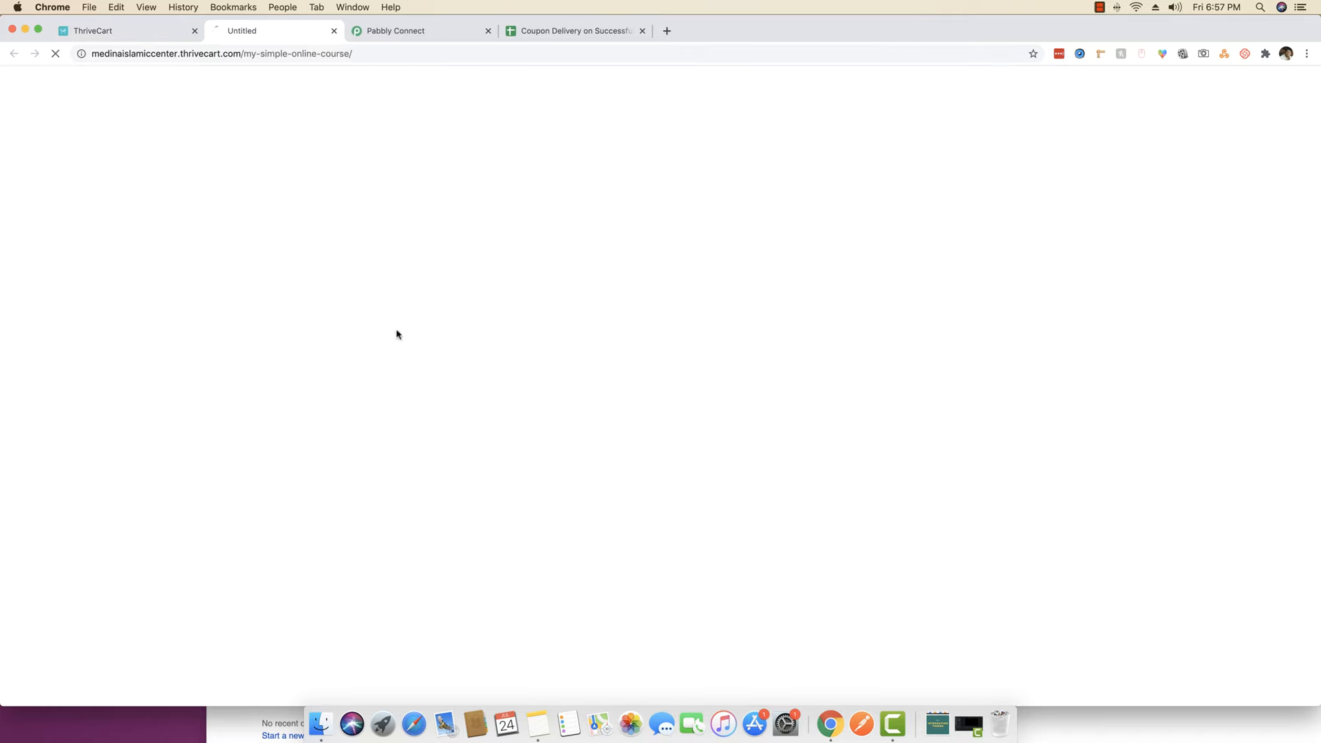
{"action": "left_click", "coordinate": [419, 289]}
{"action": "key", "text": "Tab"}
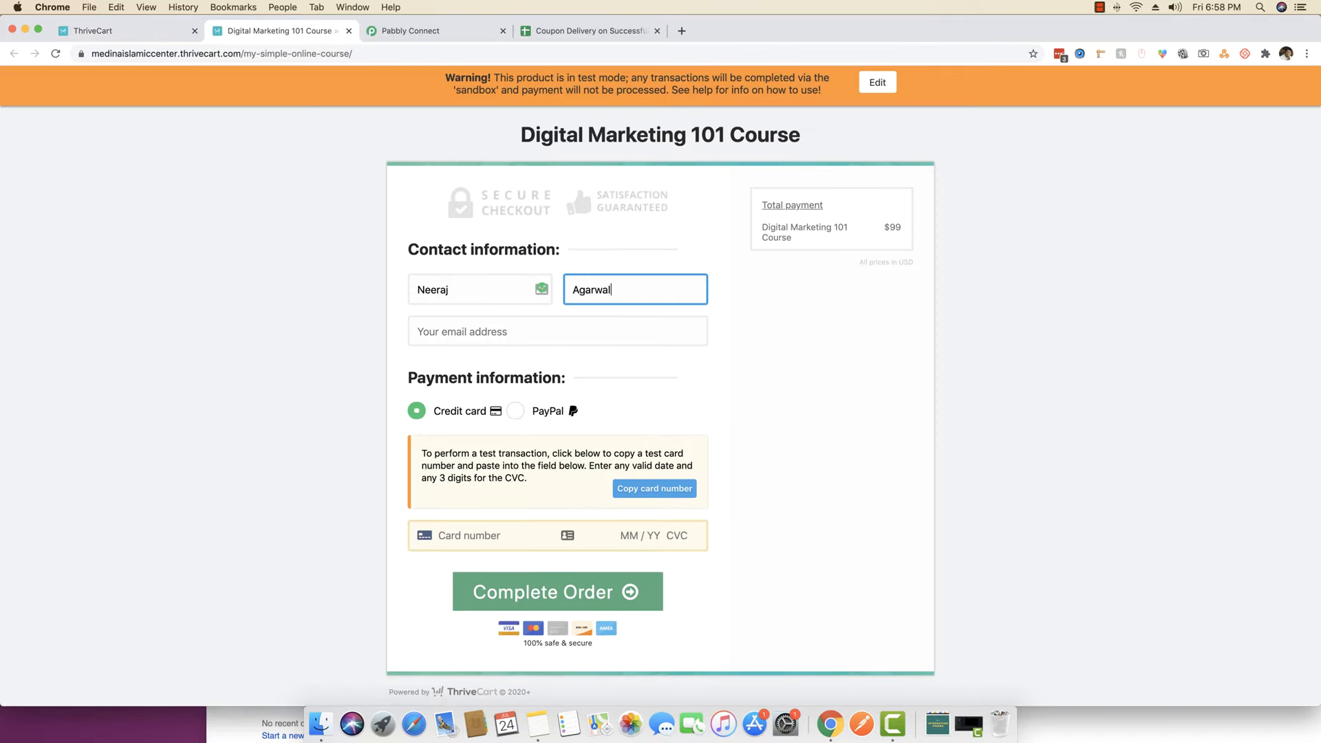
{"action": "key", "text": "Tab"}
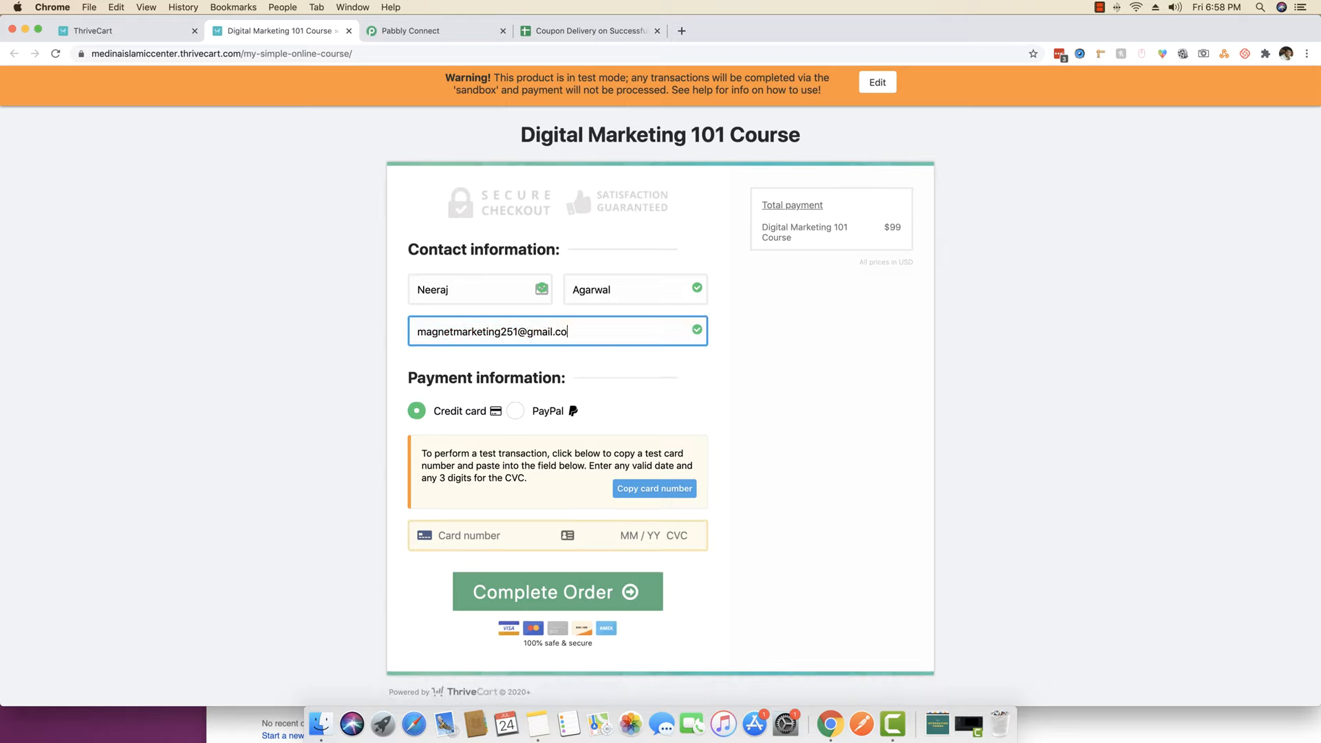
- Pay by credit card with the test card number, expiry 12/20 and CVC 222, and complete the order
{"action": "left_click", "coordinate": [421, 415]}
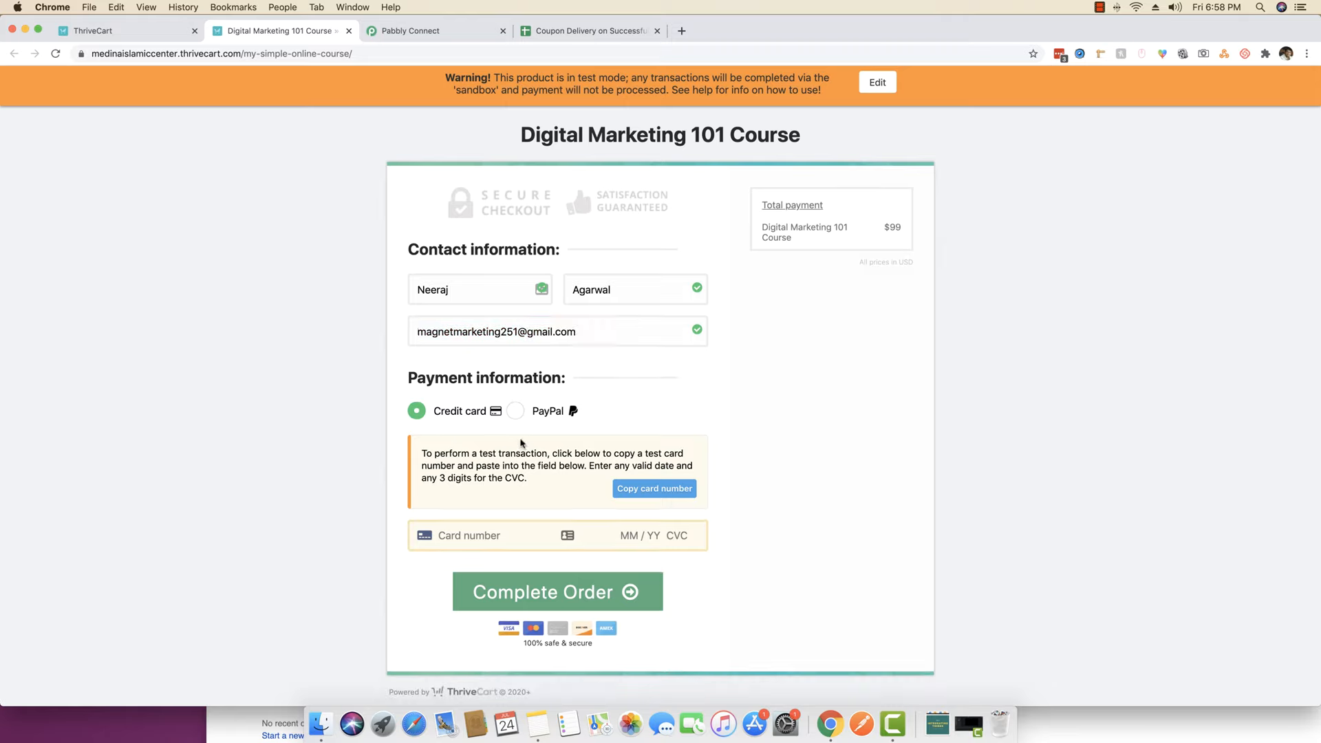
{"action": "left_click", "coordinate": [657, 489]}
{"action": "left_click", "coordinate": [475, 534]}
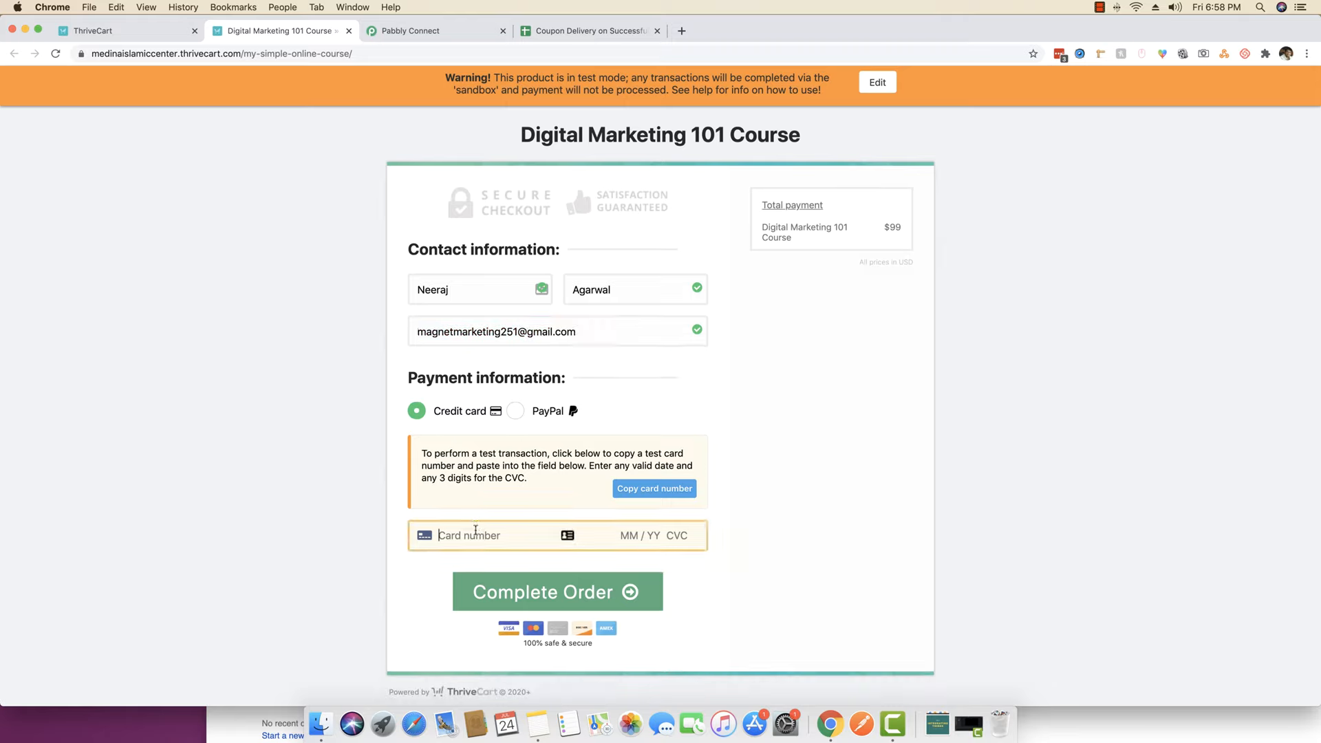
{"action": "key", "text": "super+v"}
{"action": "type", "text": "12 / "}
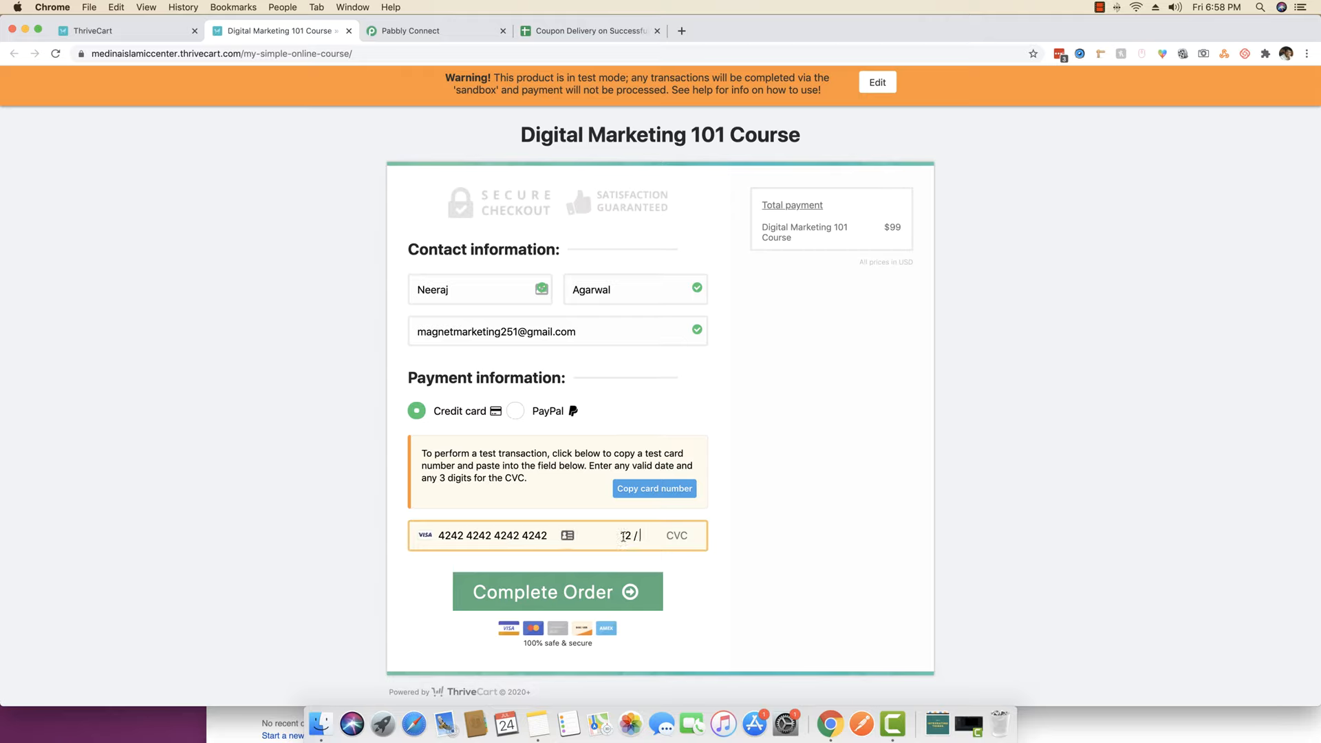
{"action": "type", "text": "20 222"}
{"action": "left_click", "coordinate": [583, 596]}
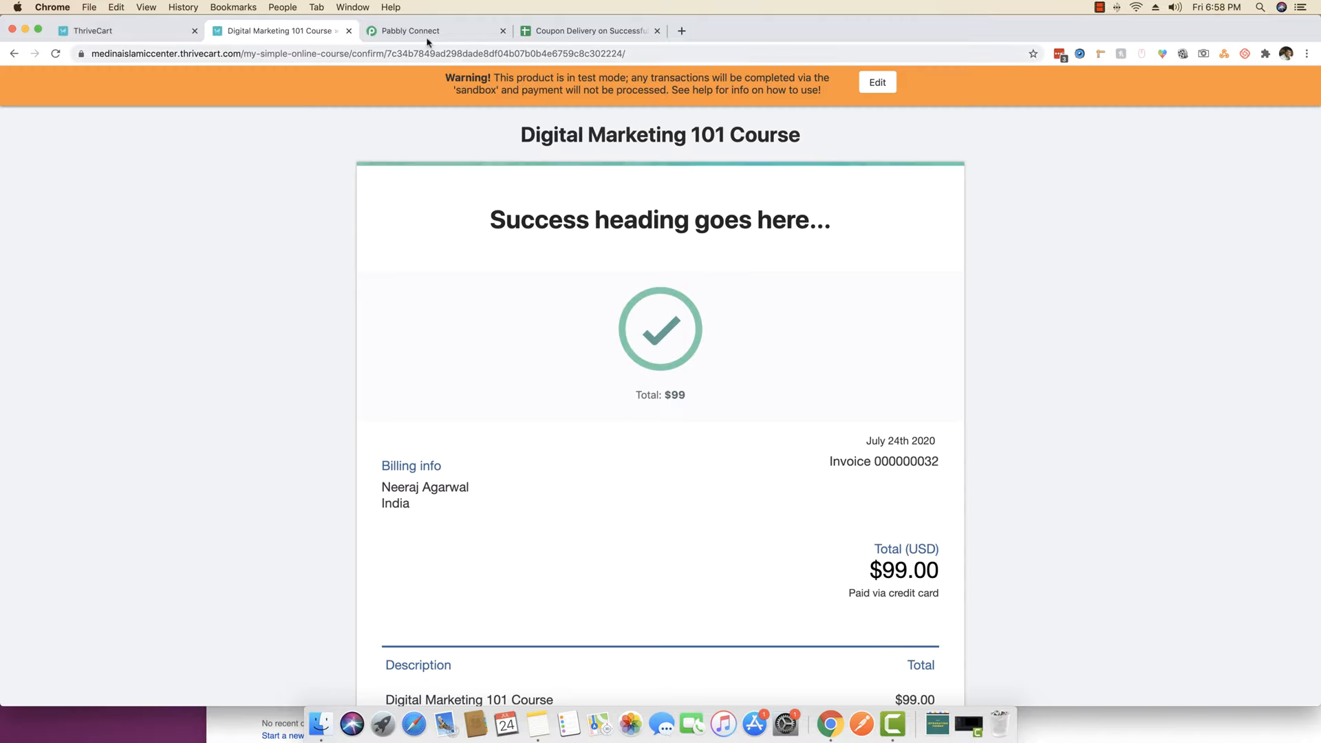
- Back in Pabbly Connect, add a new action step below the ThriveCart trigger
{"action": "left_click", "coordinate": [426, 33]}
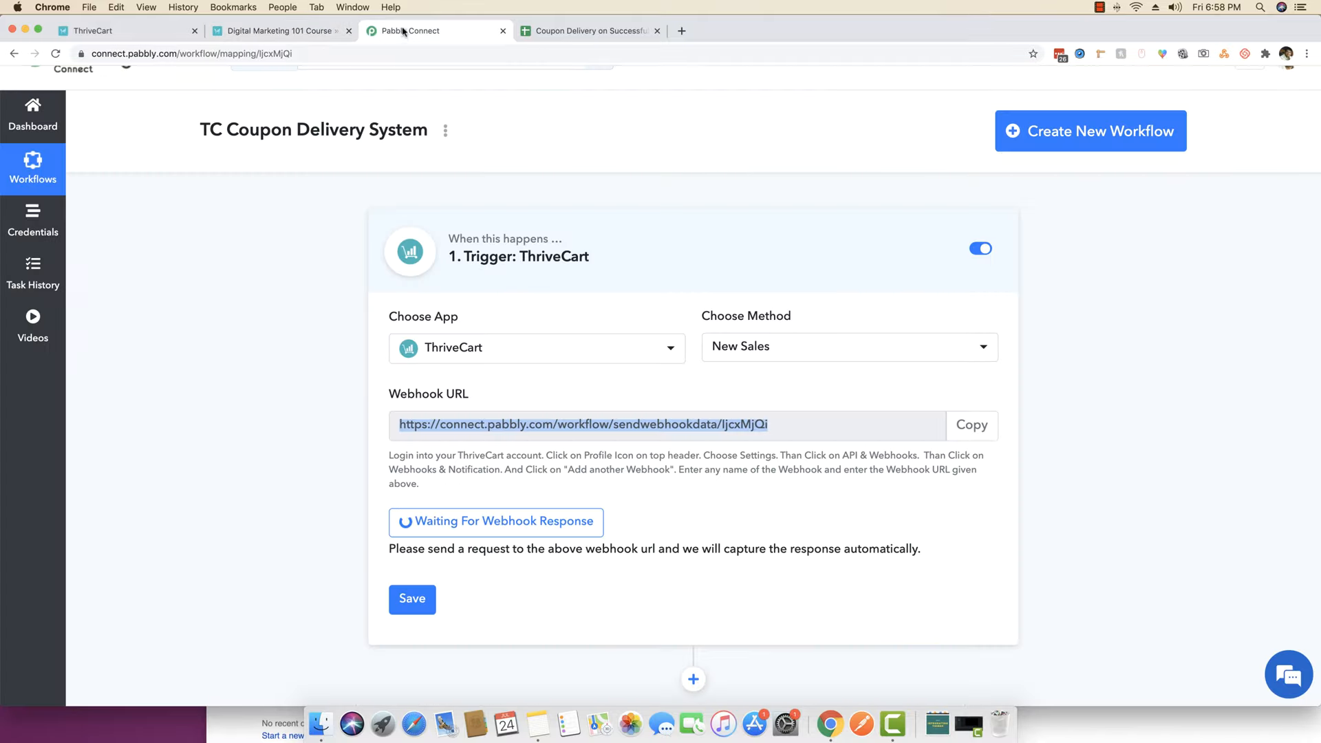
{"action": "scroll", "coordinate": [242, 411], "scroll_direction": "down", "scroll_amount": 5}
{"action": "scroll", "coordinate": [850, 457], "scroll_direction": "down", "scroll_amount": 20}
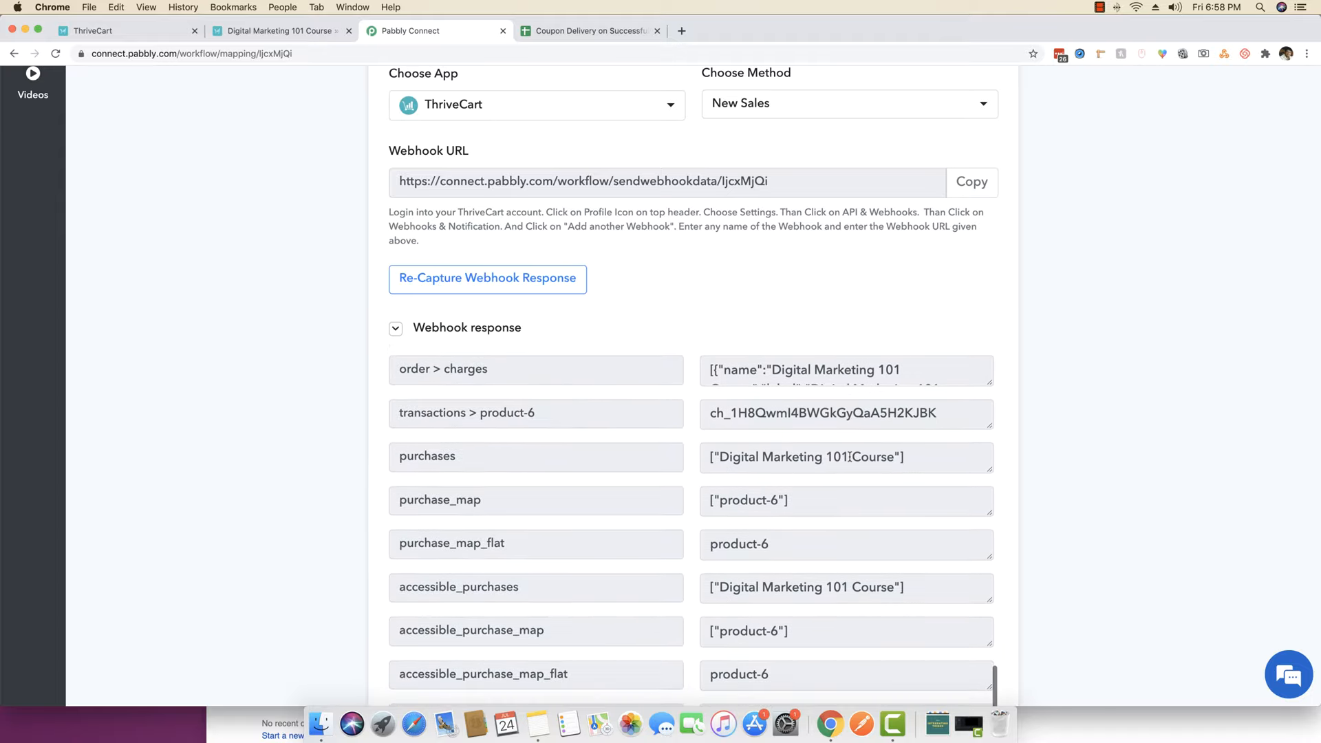
{"action": "scroll", "coordinate": [847, 454], "scroll_direction": "up", "scroll_amount": 20}
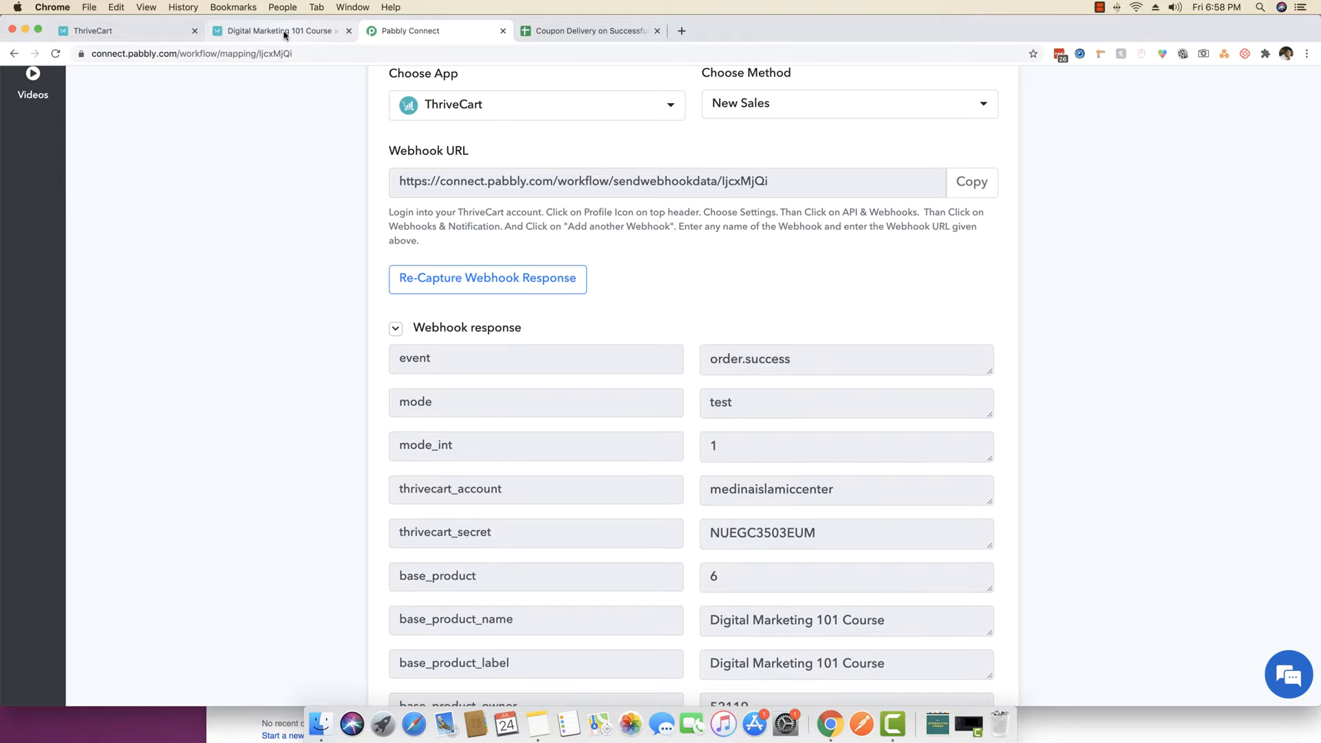
{"action": "scroll", "coordinate": [235, 324], "scroll_direction": "down", "scroll_amount": 5}
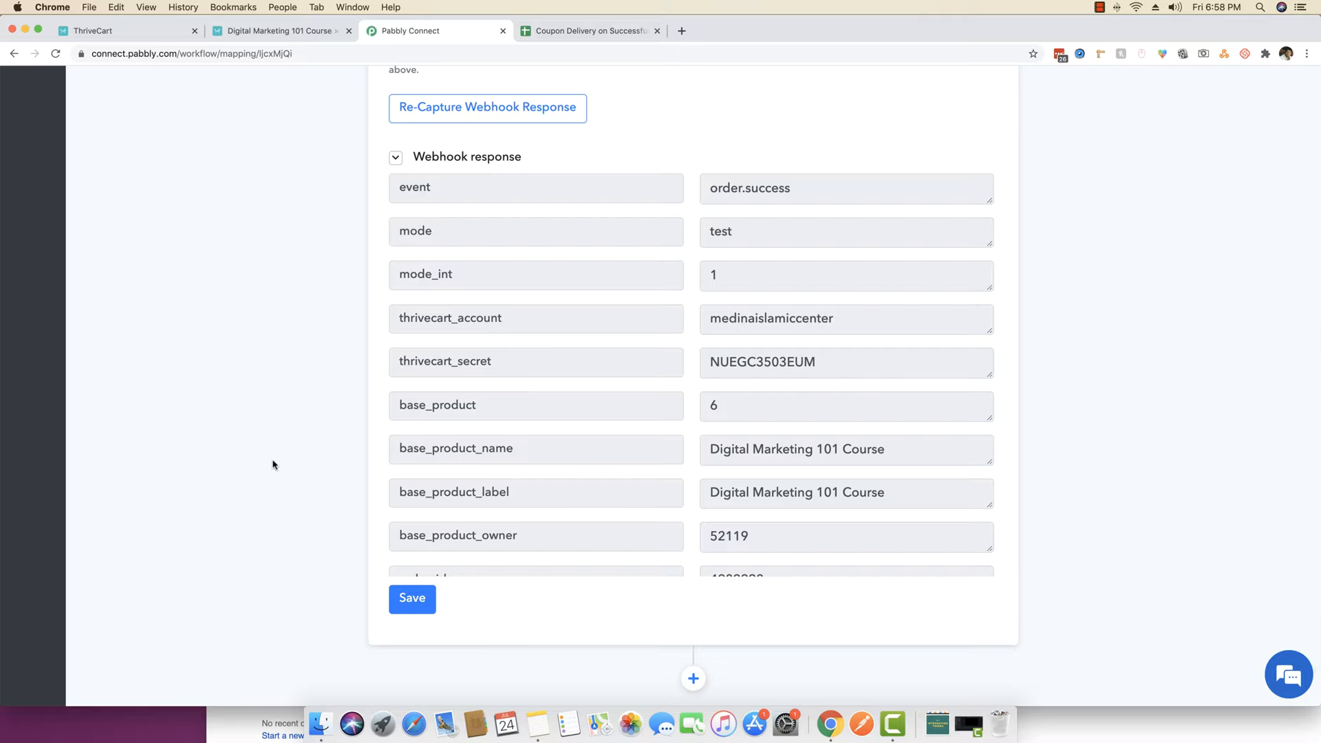
{"action": "scroll", "coordinate": [778, 482], "scroll_direction": "down", "scroll_amount": 4}
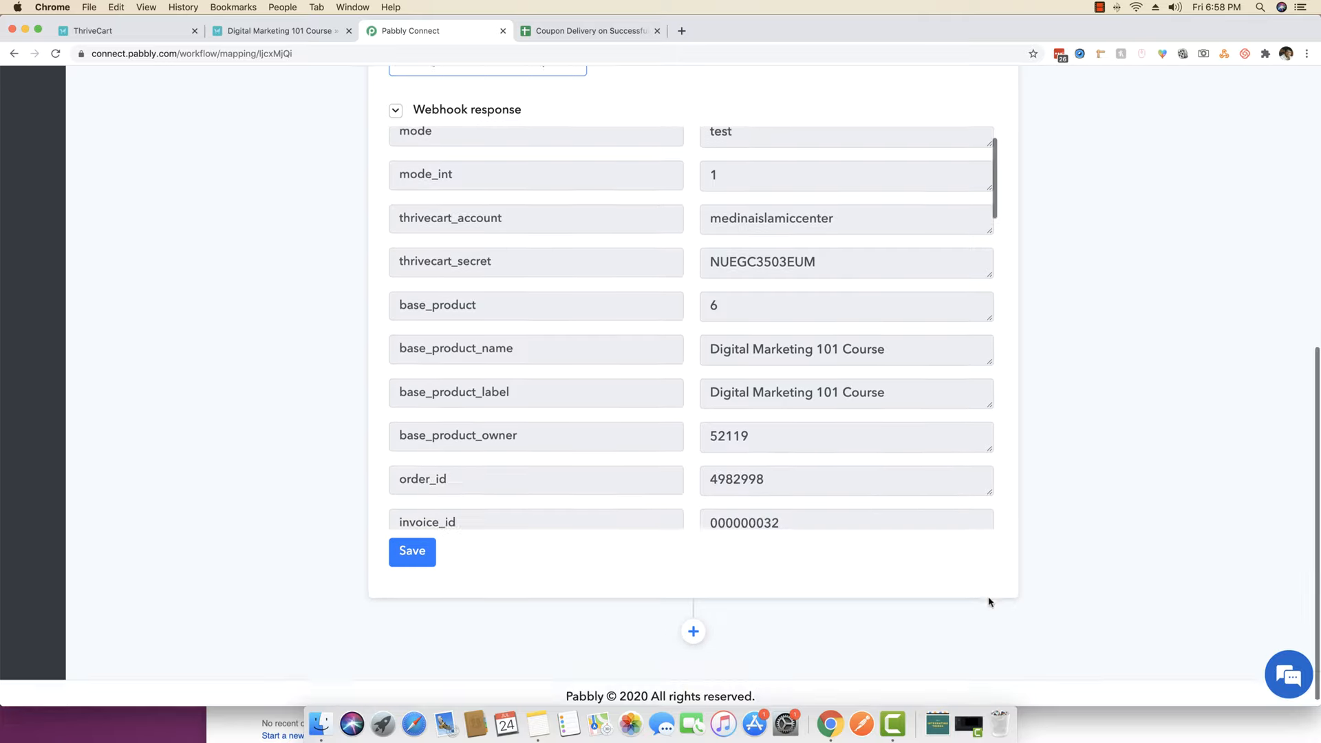
{"action": "left_click", "coordinate": [694, 624]}
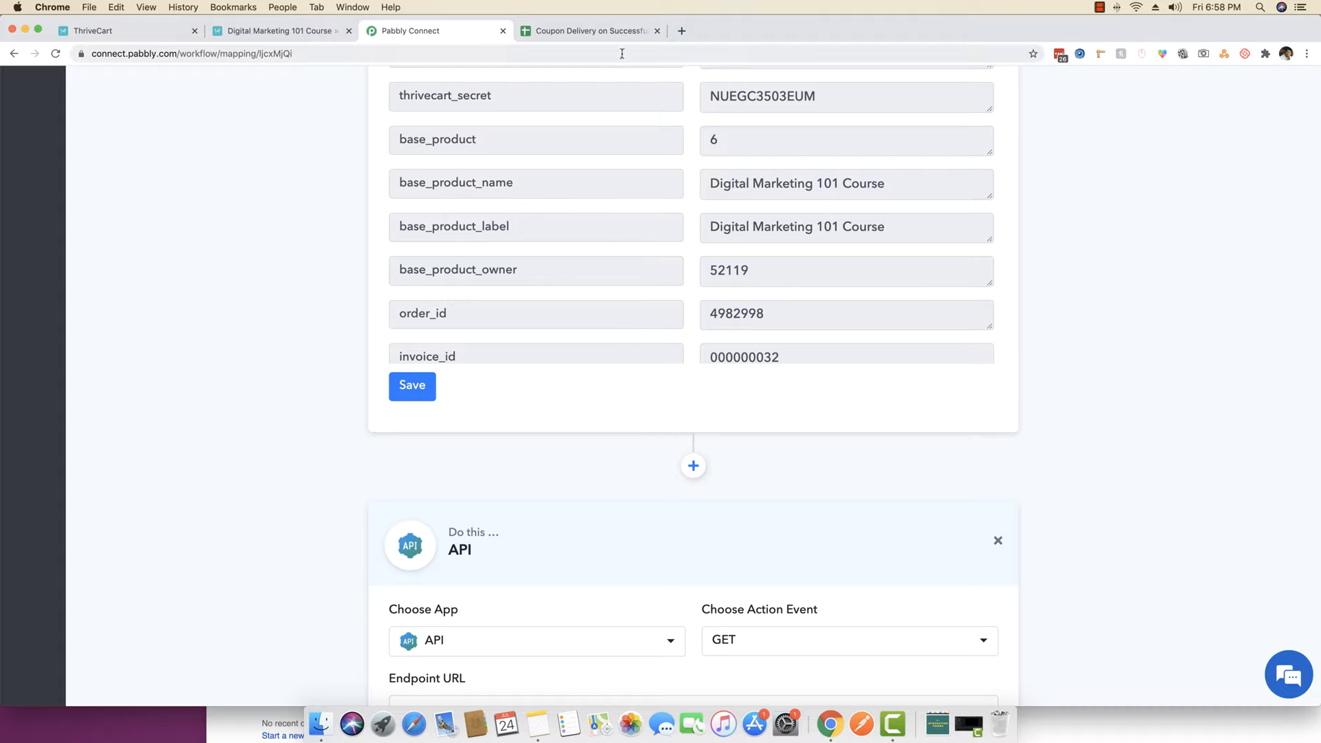
- Search 'google' and make Google Sheets the new step's app
{"action": "scroll", "coordinate": [146, 330], "scroll_direction": "down", "scroll_amount": 3}
{"action": "left_click", "coordinate": [506, 407]}
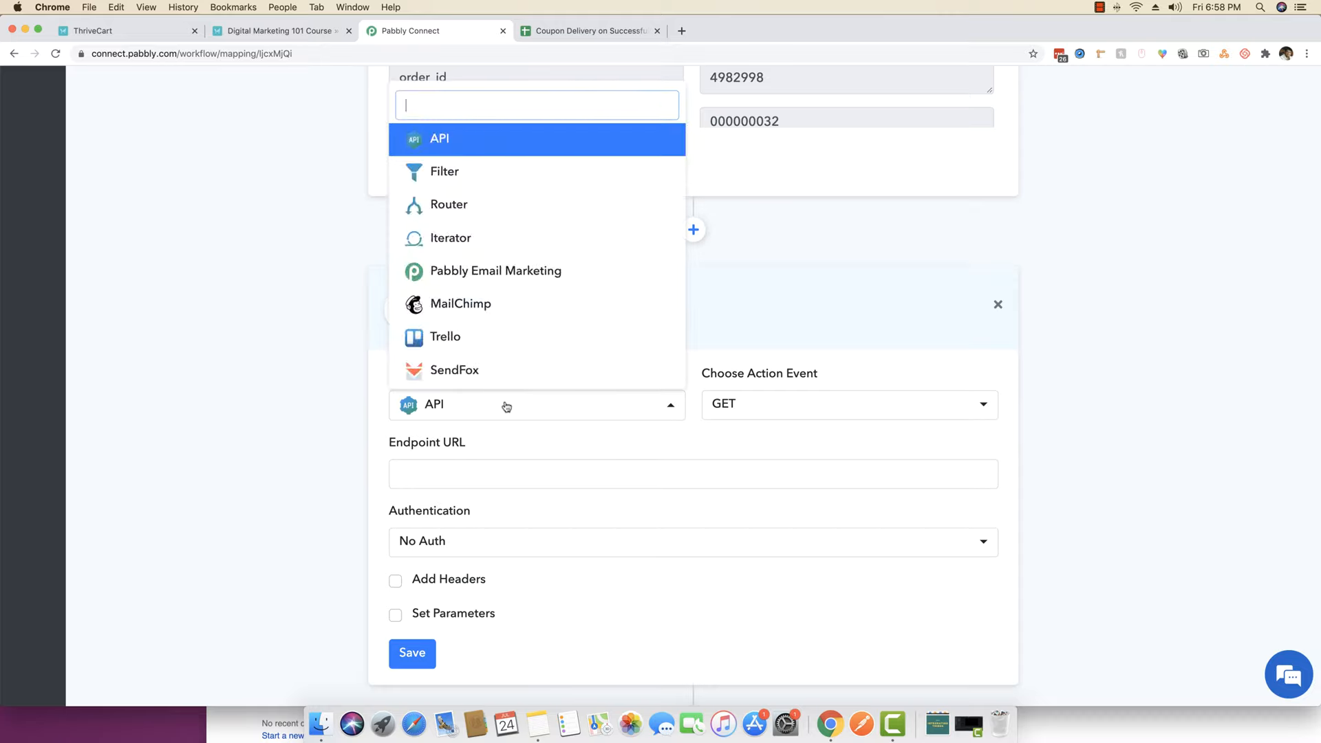
{"action": "type", "text": "google"}
{"action": "left_click", "coordinate": [507, 178]}
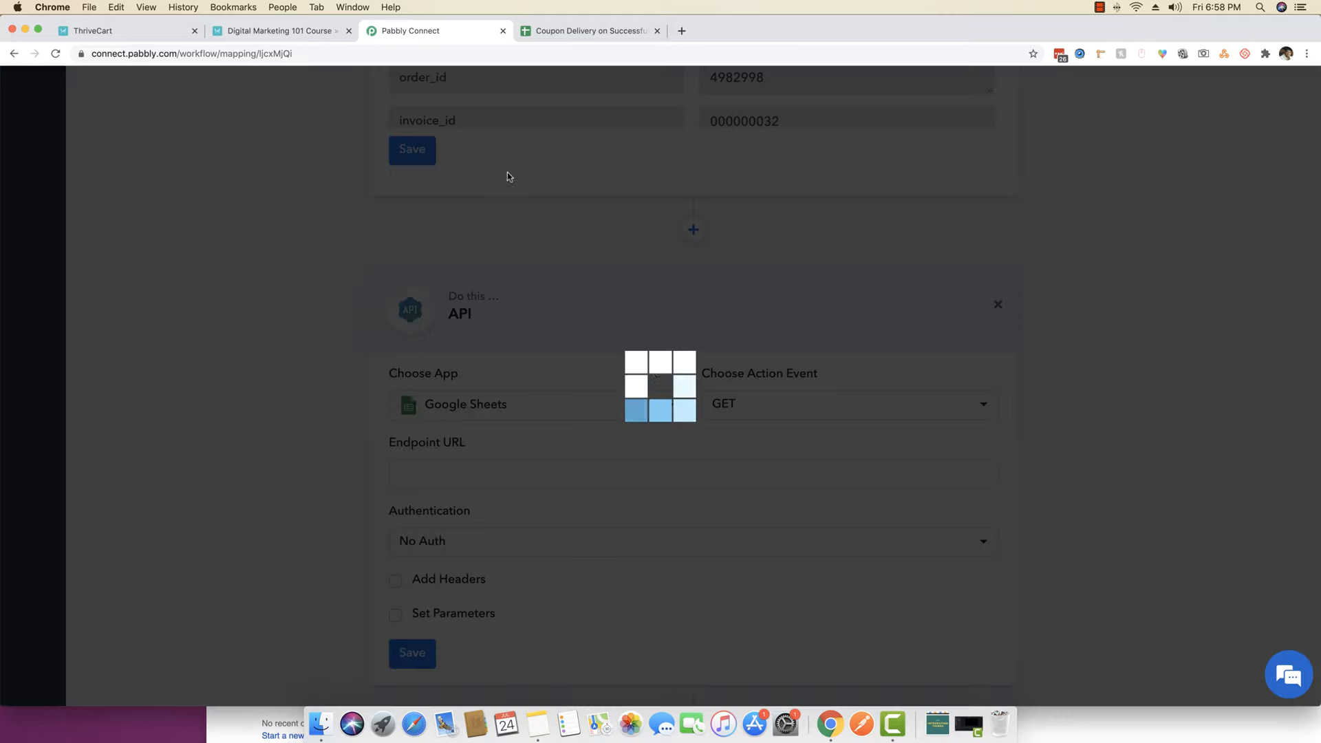
{"action": "left_click", "coordinate": [588, 30]}
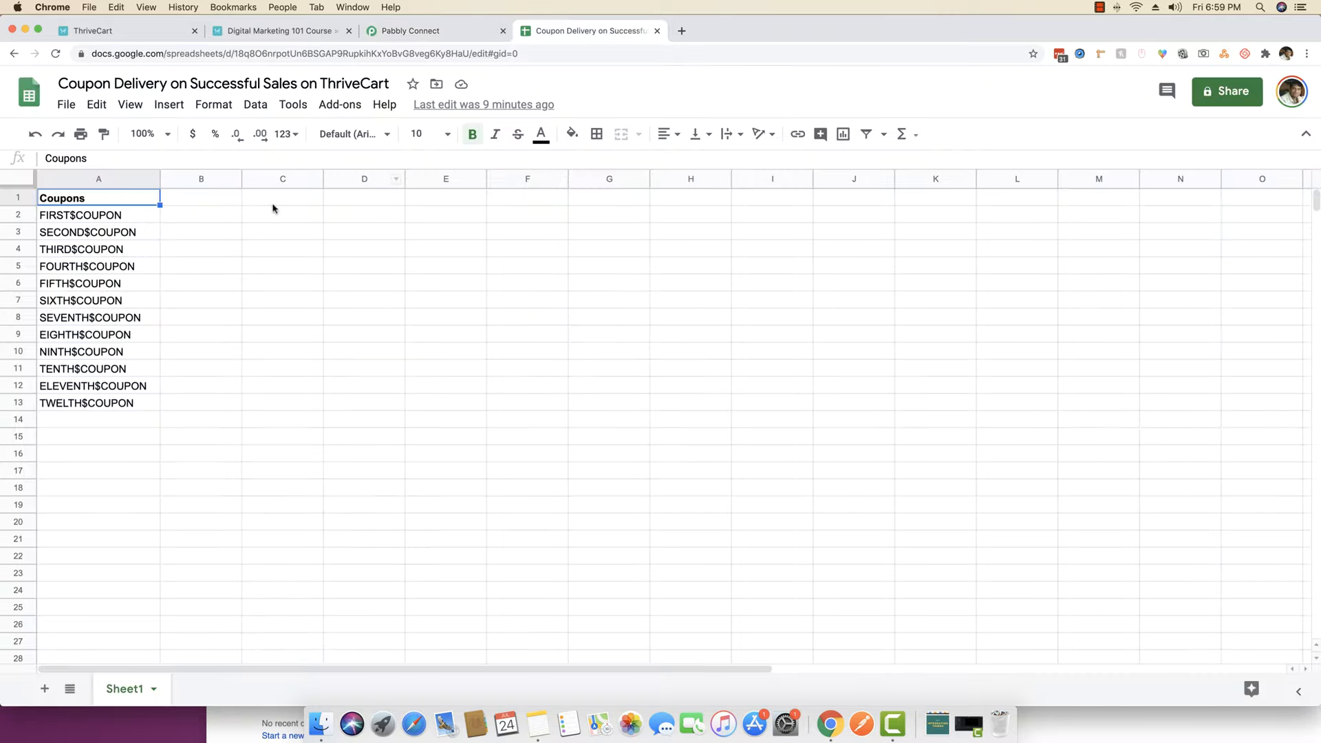
{"action": "left_click", "coordinate": [120, 221]}
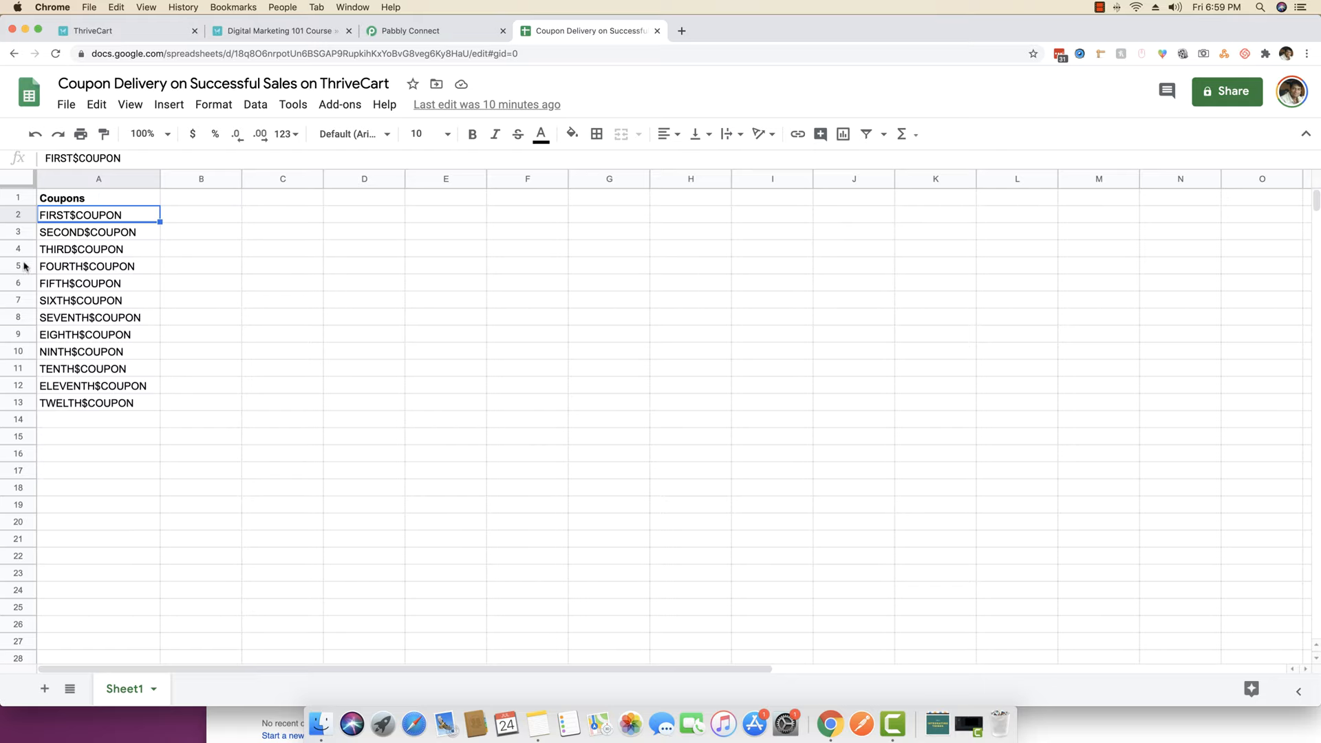
{"action": "left_click", "coordinate": [81, 255]}
{"action": "left_click", "coordinate": [110, 214]}
{"action": "key", "text": "Down"}
{"action": "key", "text": "Down"}
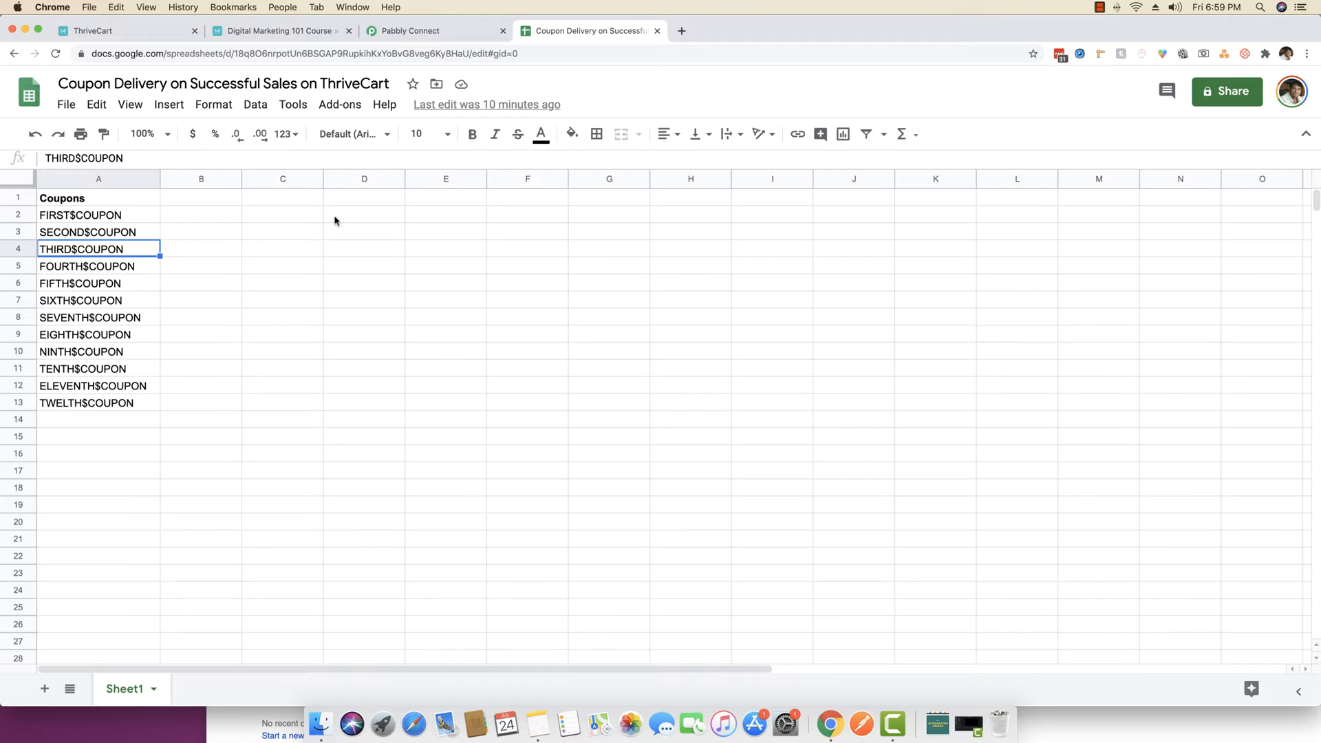
{"action": "left_click", "coordinate": [481, 38]}
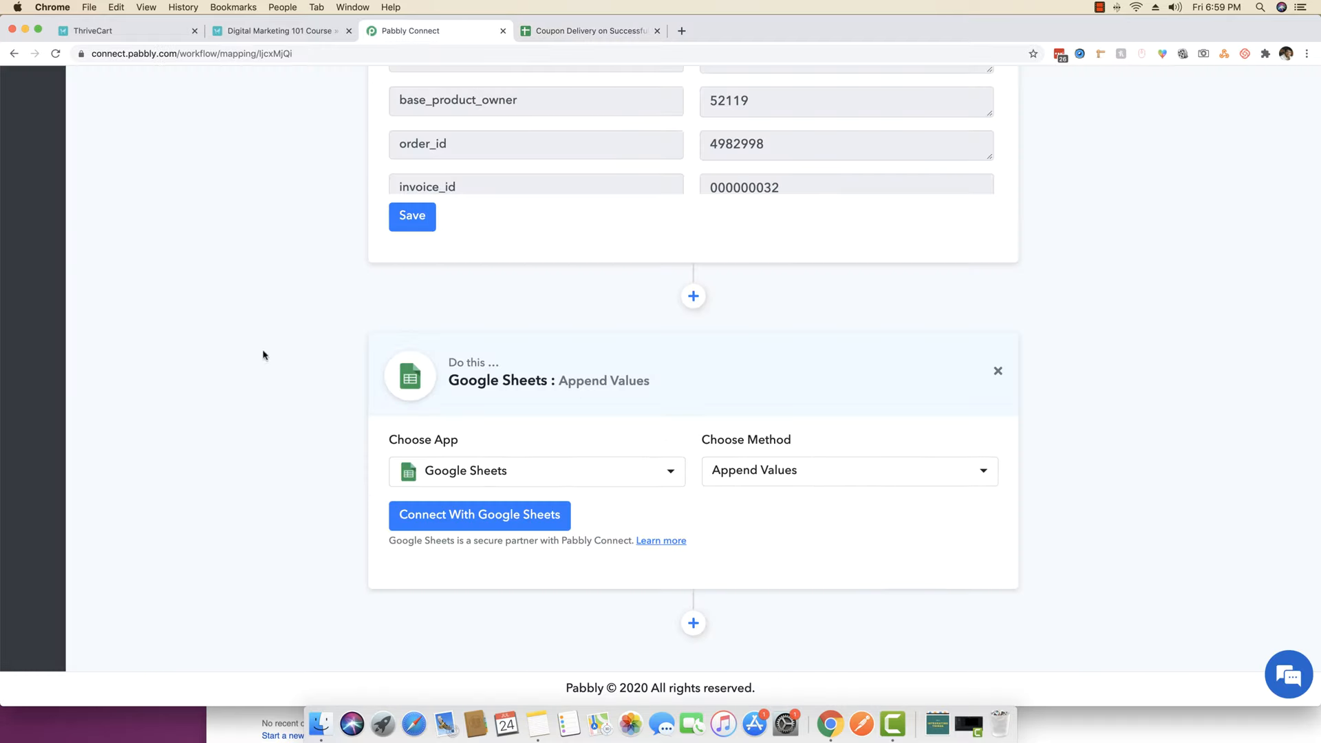
{"action": "left_click", "coordinate": [597, 31]}
{"action": "left_click", "coordinate": [99, 215]}
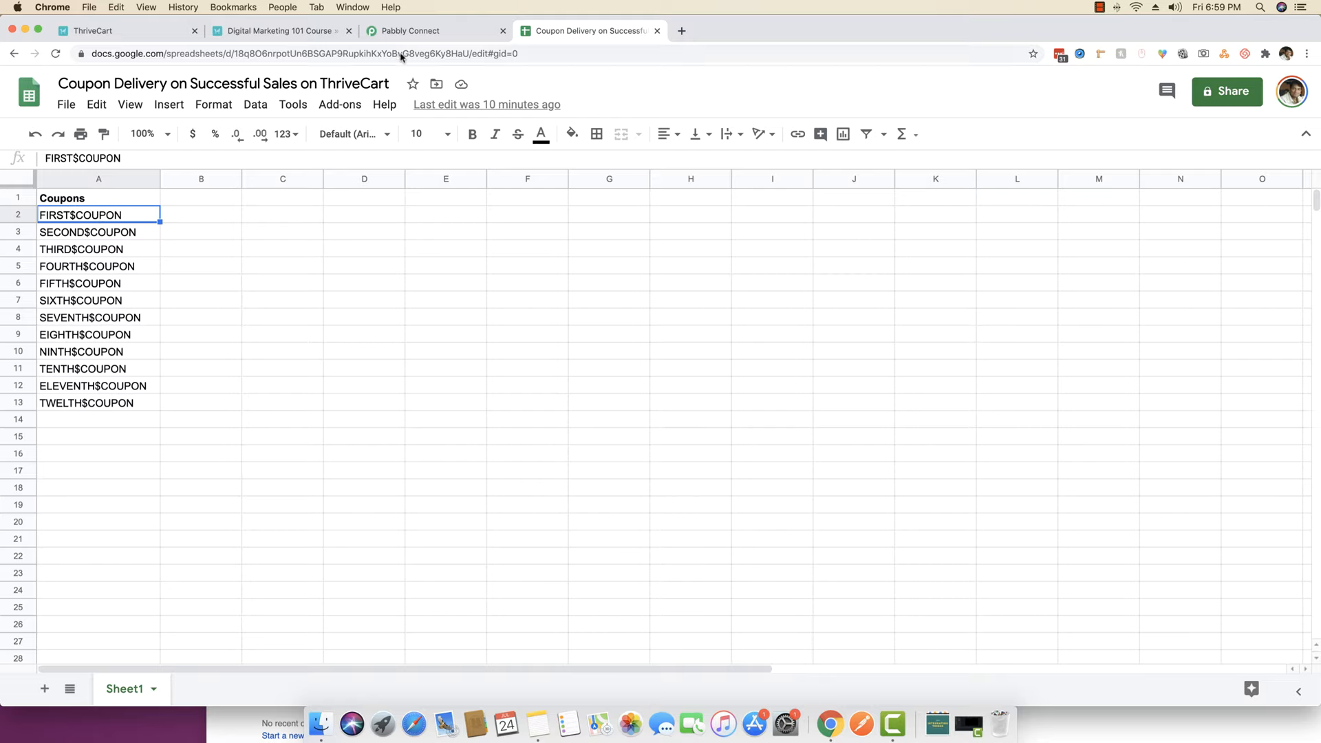
{"action": "left_click", "coordinate": [408, 31]}
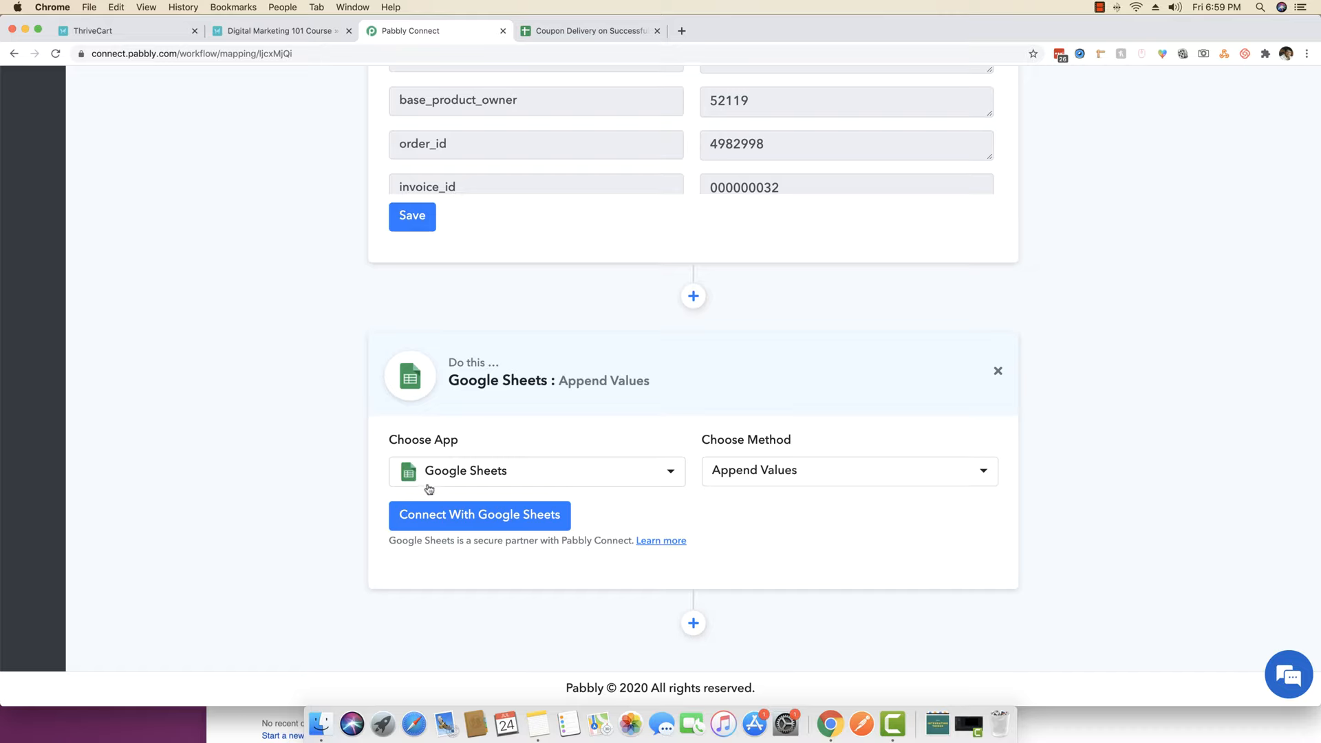
- Change the Google Sheets step's method to Get Row(s)
{"action": "left_click", "coordinate": [806, 476]}
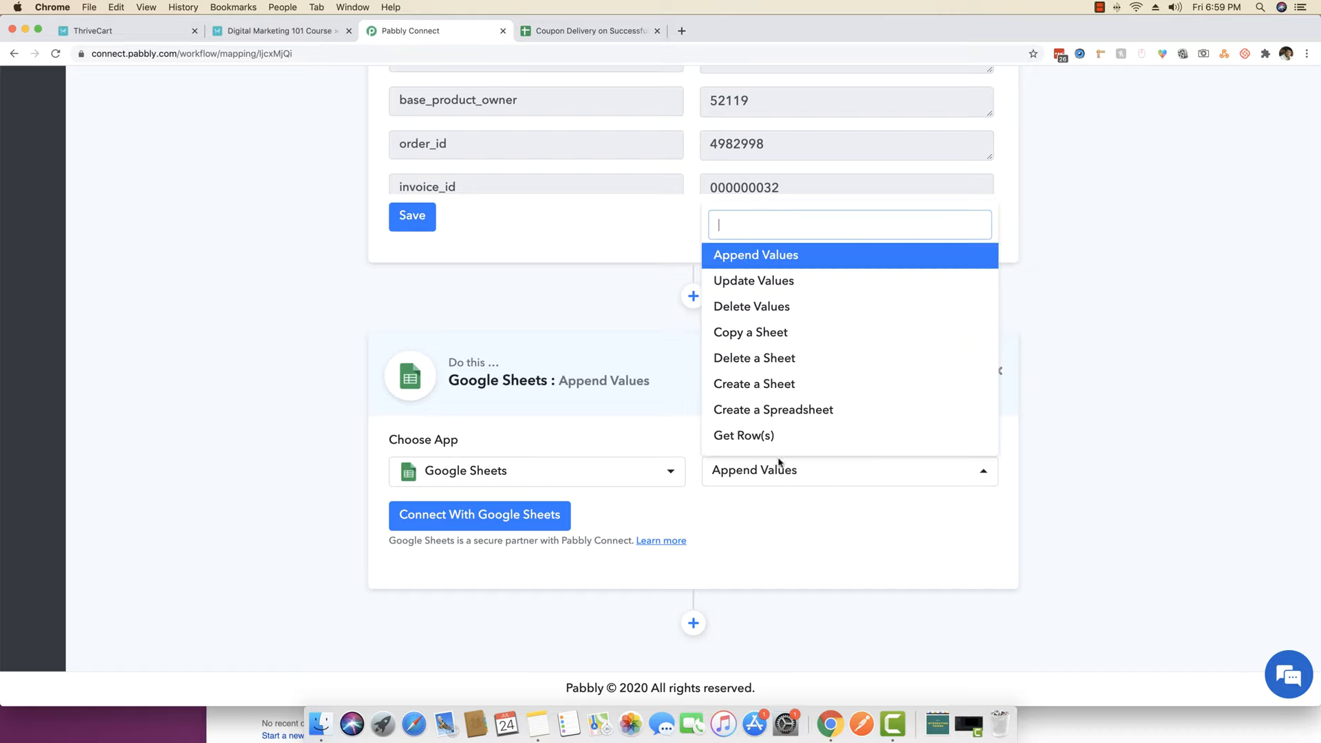
{"action": "left_click", "coordinate": [745, 441]}
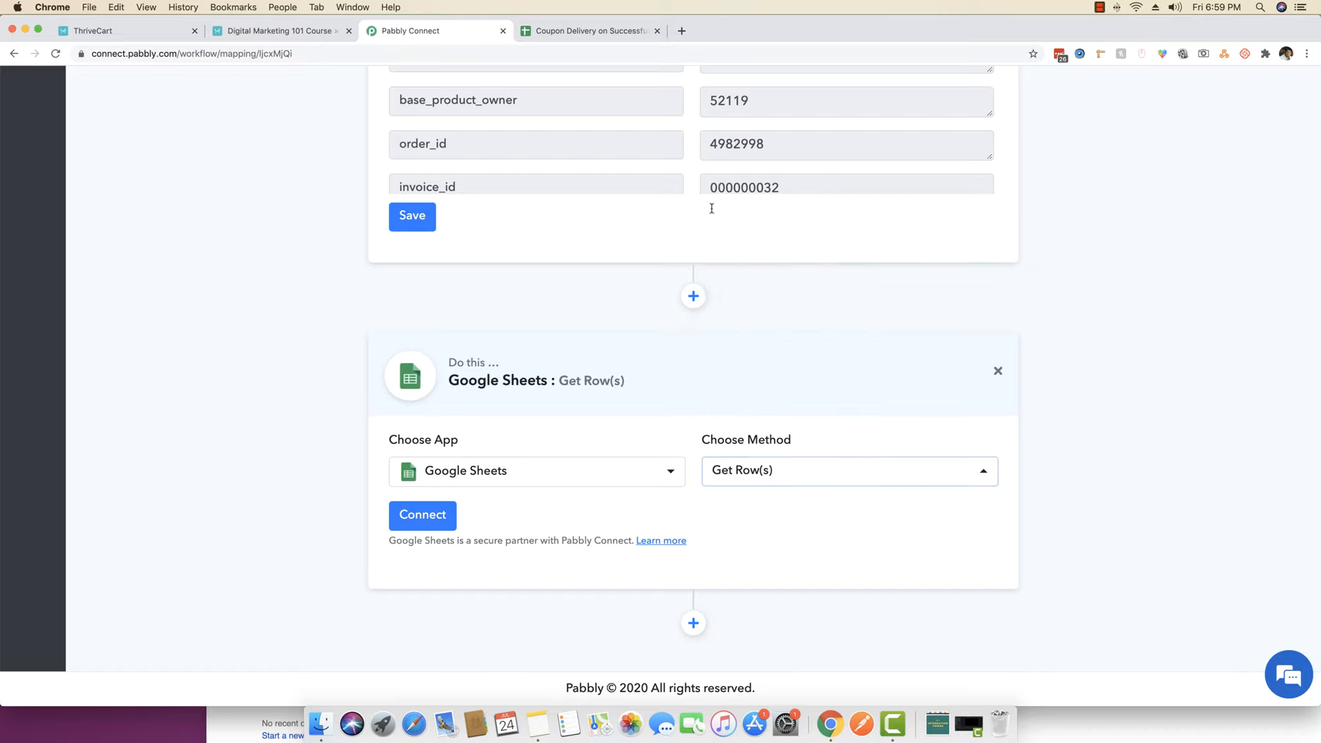
{"action": "left_click", "coordinate": [583, 31]}
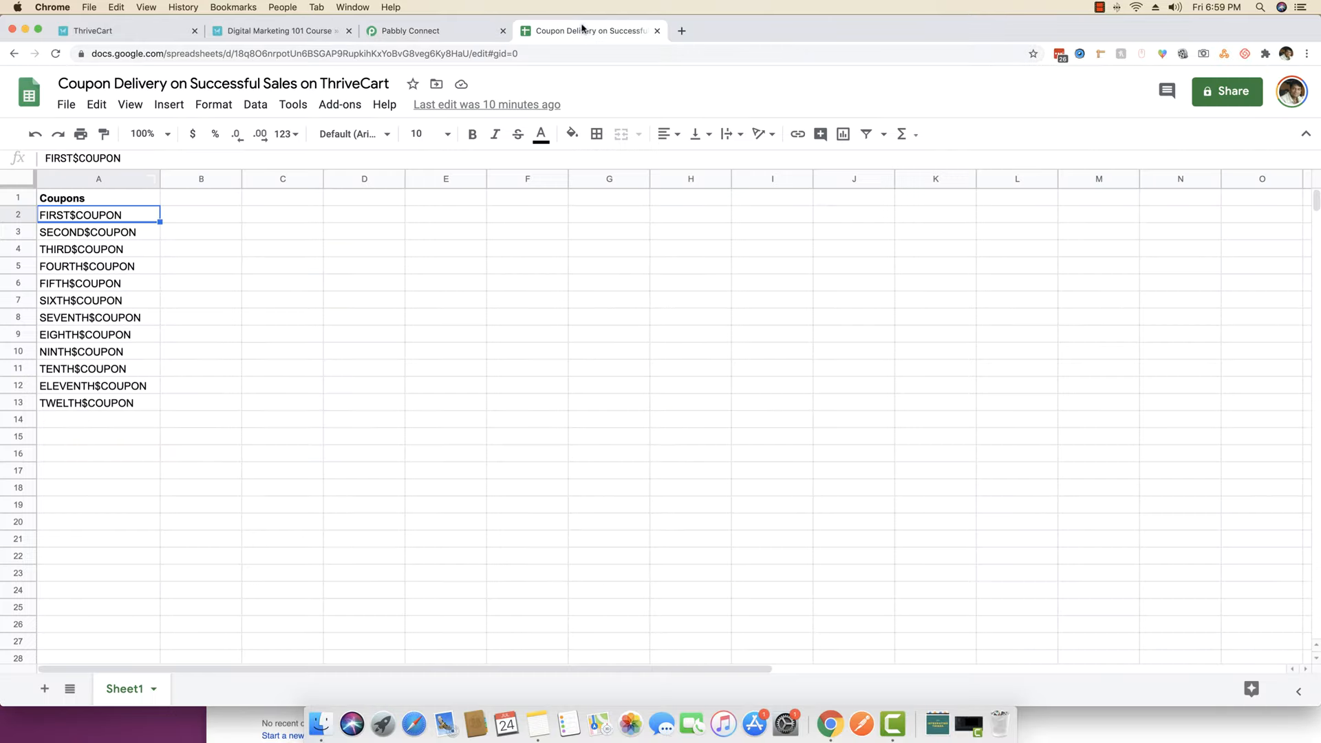
{"action": "left_click", "coordinate": [442, 30]}
- Connect the step using the saved Google Sheets #26 credentials
{"action": "left_click", "coordinate": [408, 513]}
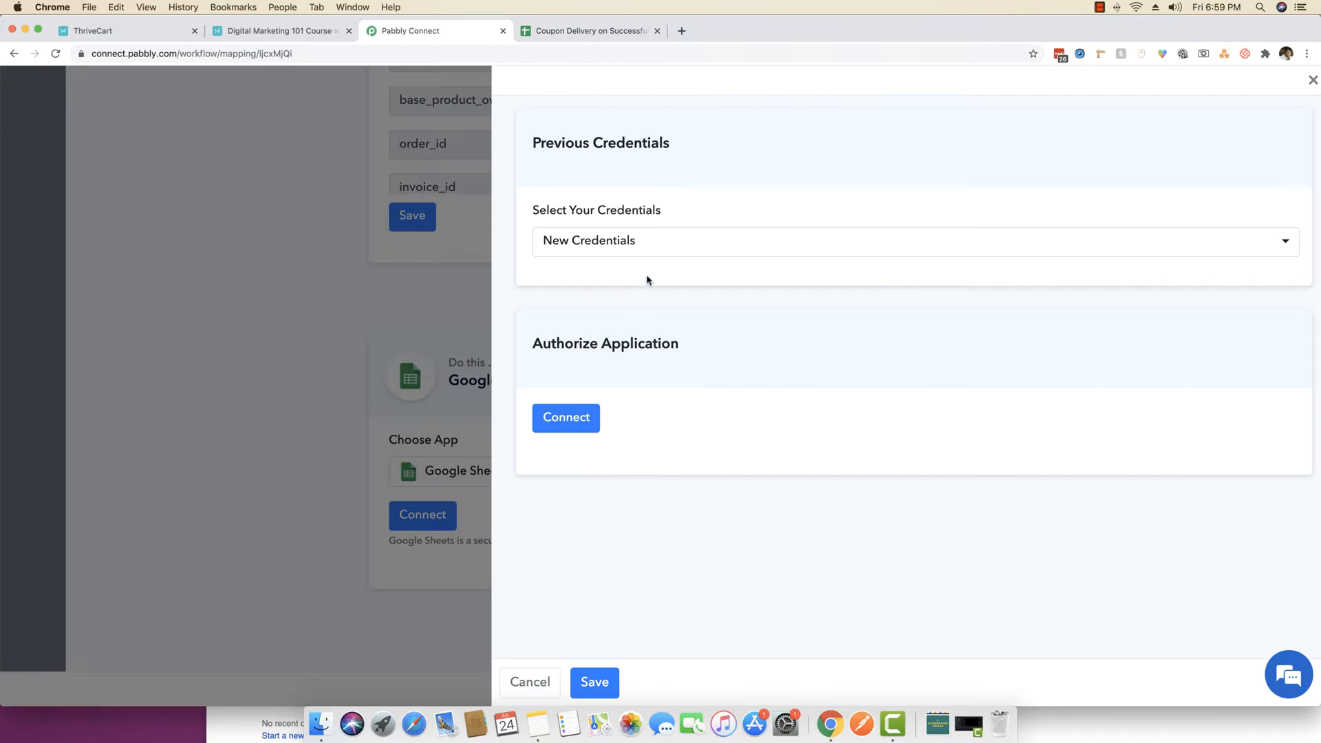
{"action": "left_click", "coordinate": [649, 249]}
{"action": "scroll", "coordinate": [688, 448], "scroll_direction": "down", "scroll_amount": 5}
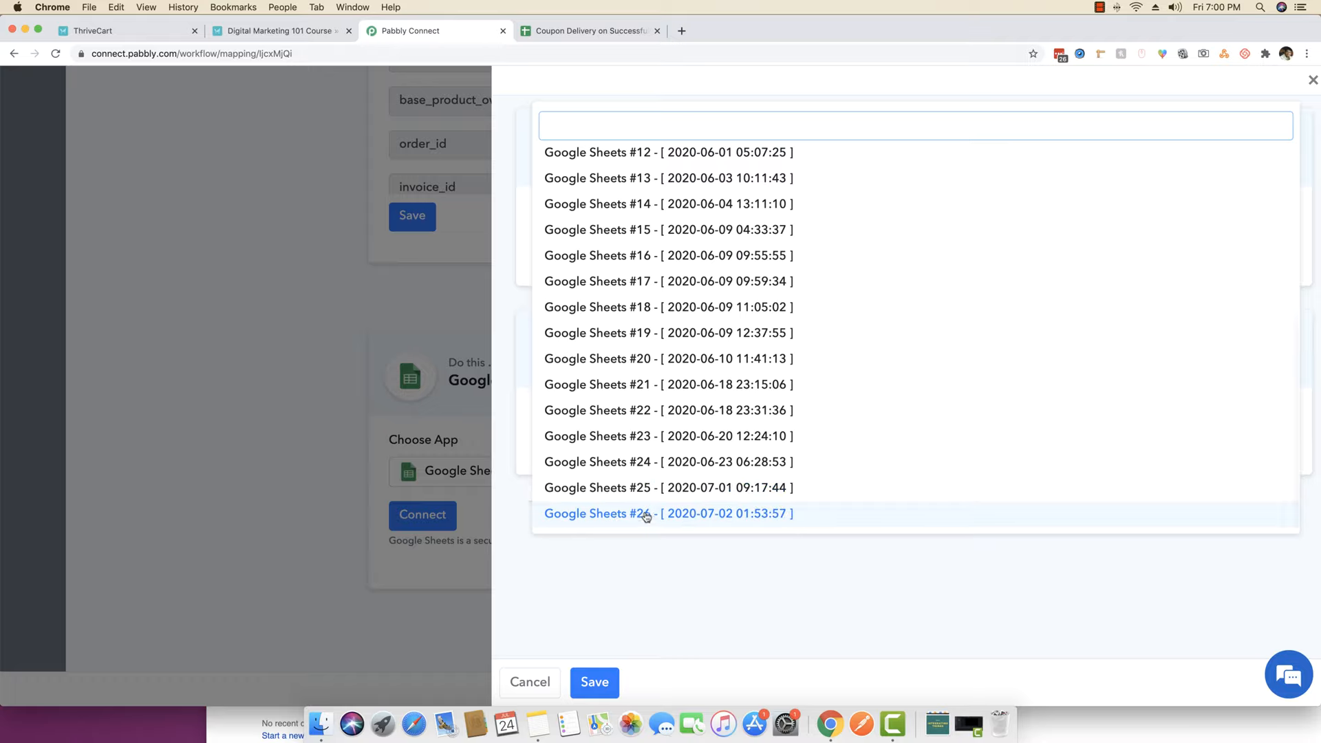
{"action": "left_click", "coordinate": [613, 518]}
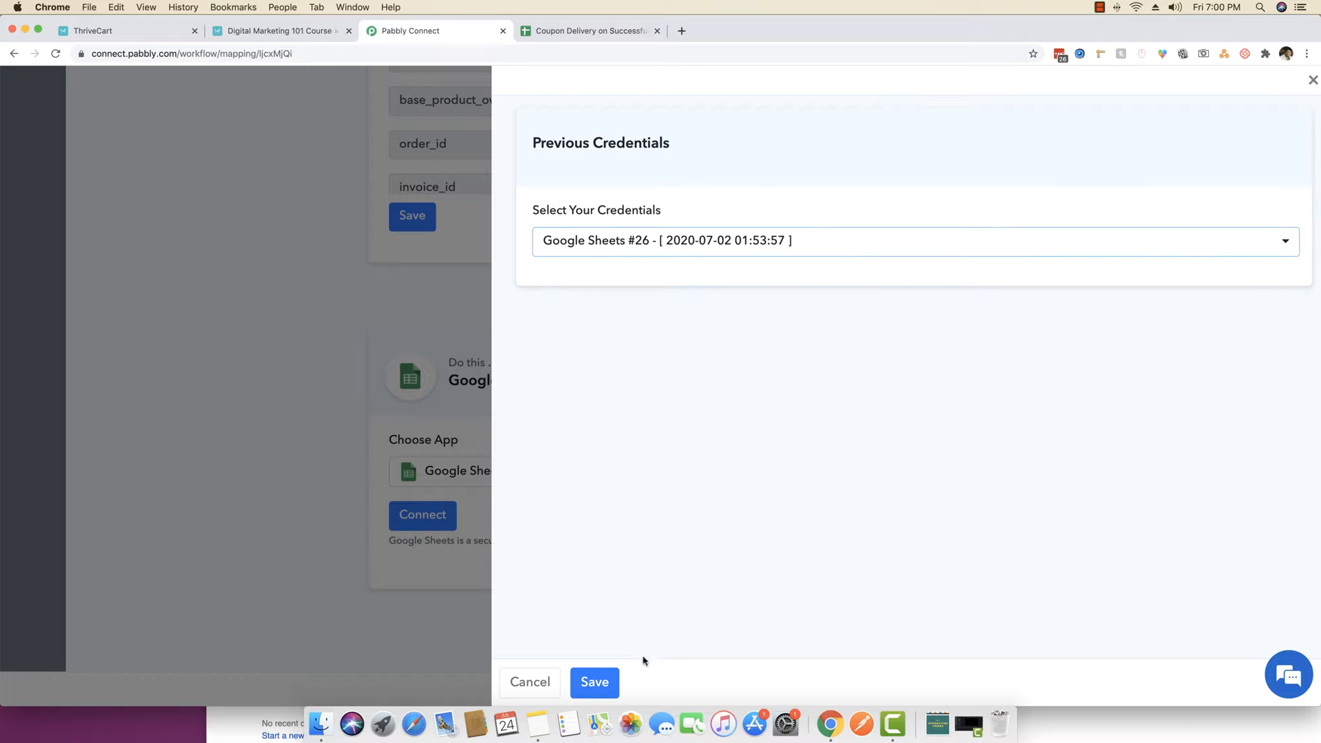
{"action": "left_click", "coordinate": [608, 678]}
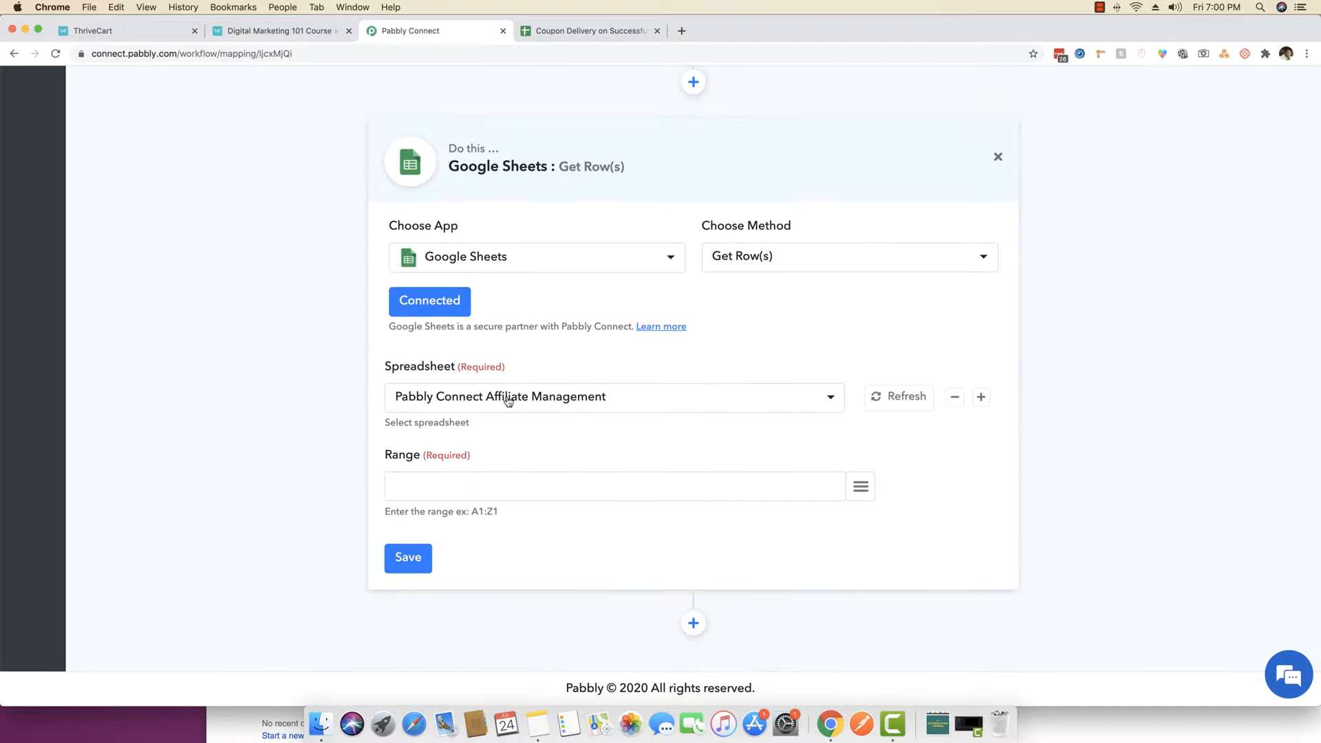
- Select the 'Coupon Delivery on Successful Sales on ThriveCart' spreadsheet
{"action": "left_click", "coordinate": [508, 400]}
{"action": "type", "text": "coup"}
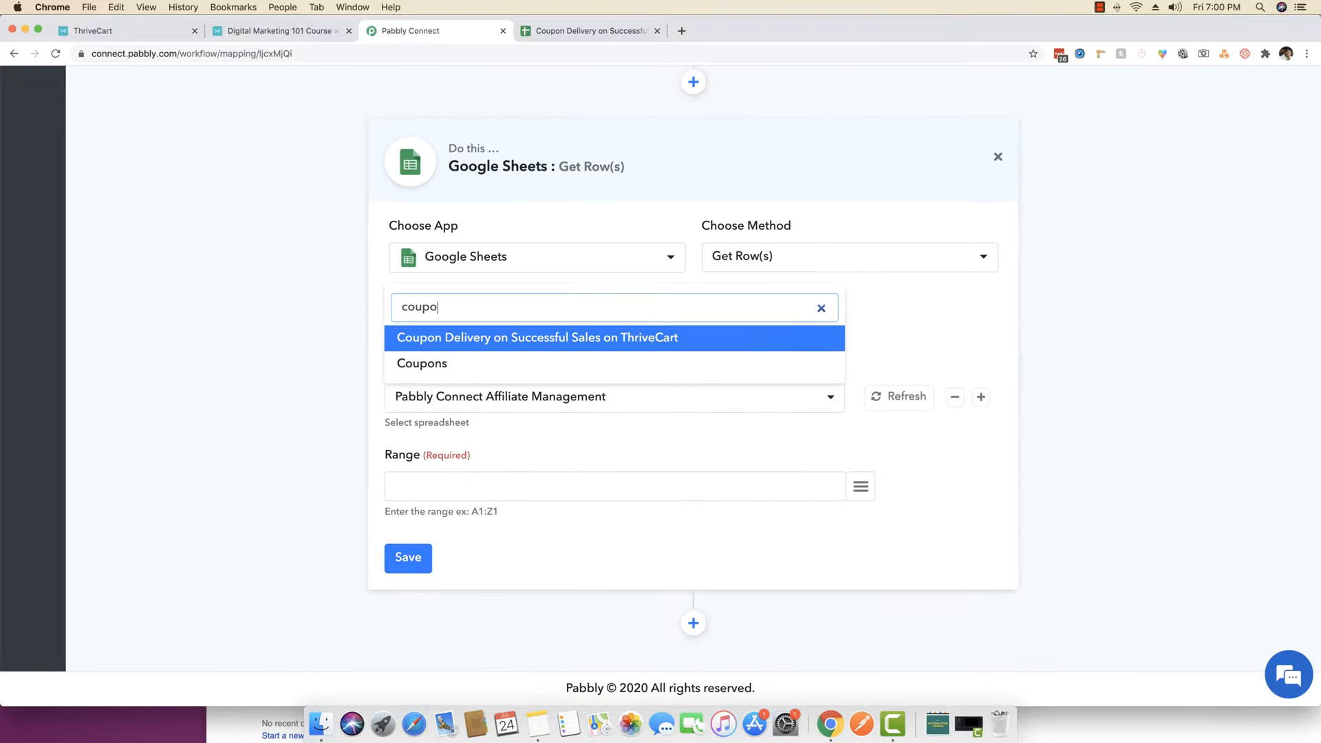
{"action": "type", "text": "o"}
{"action": "left_click", "coordinate": [547, 341]}
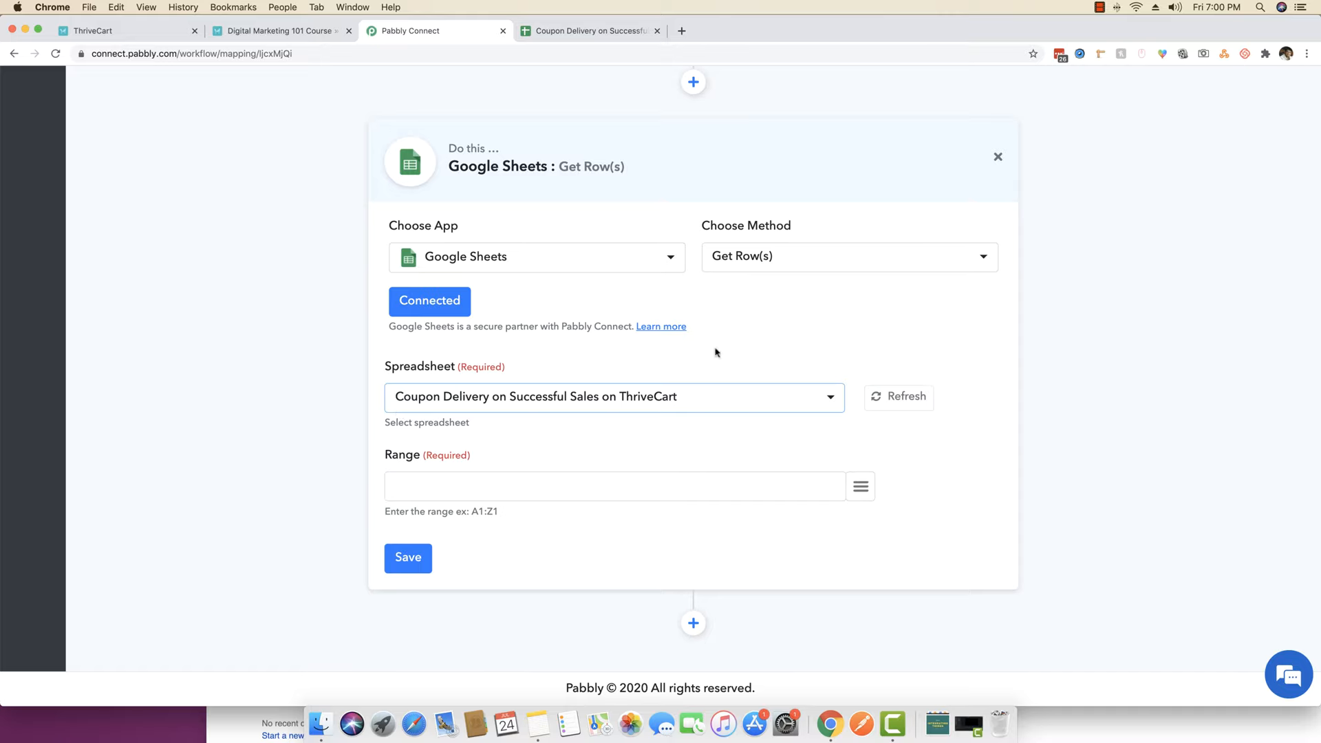
{"action": "left_click", "coordinate": [592, 30]}
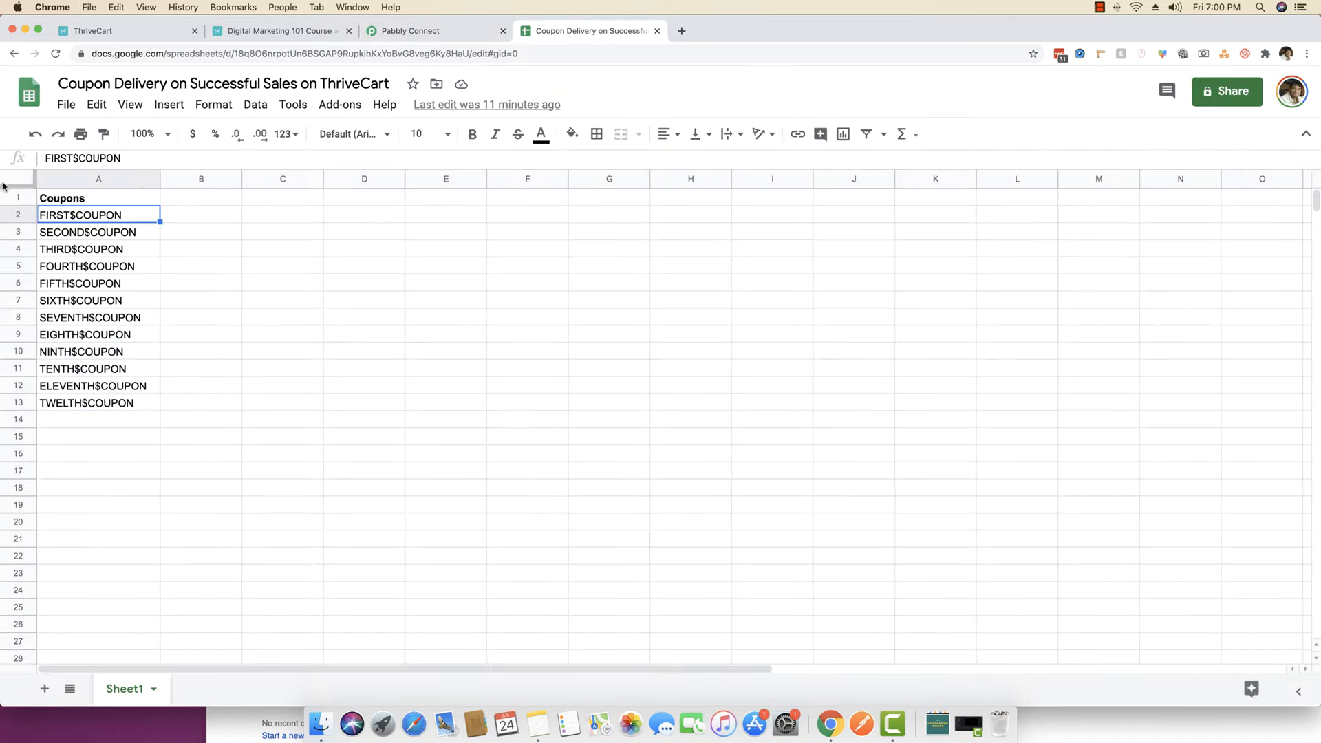
{"action": "left_click", "coordinate": [412, 31]}
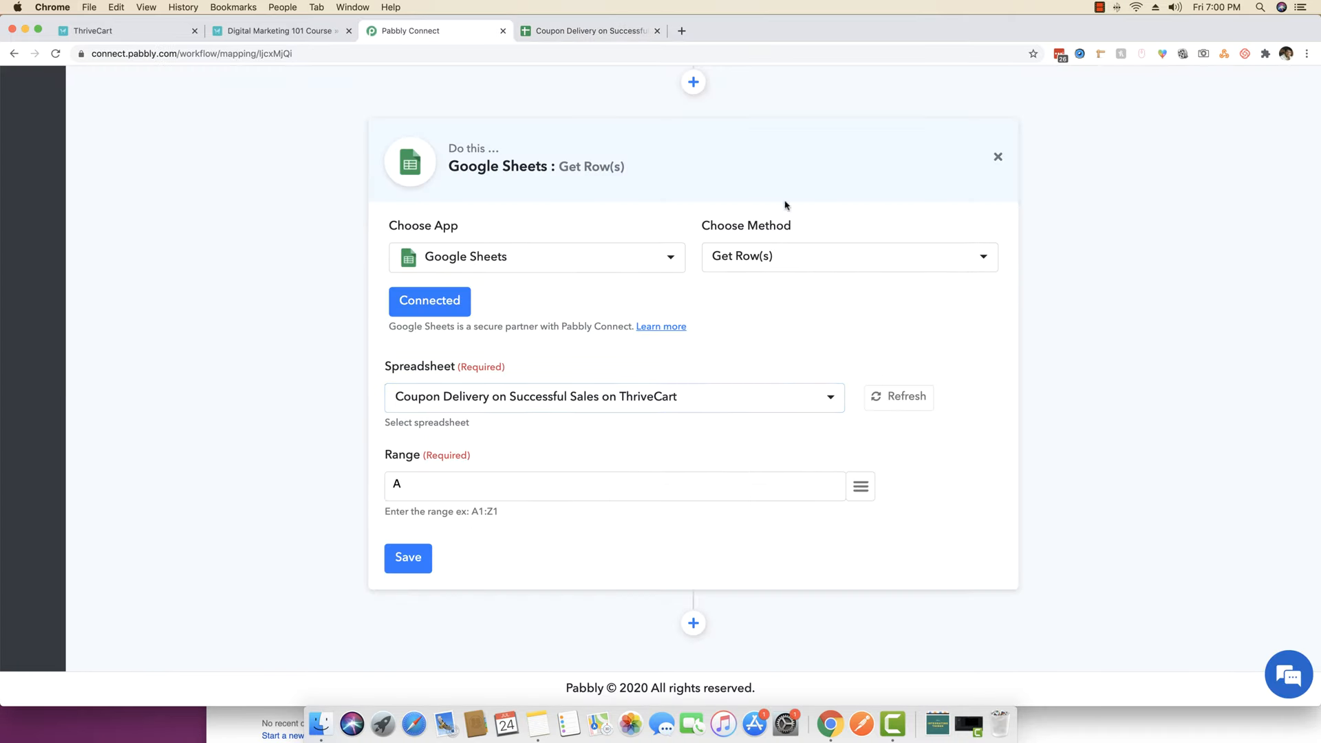
- Set the range to A2:A2, the cell holding FIRST$COUPON
{"action": "left_click", "coordinate": [591, 30]}
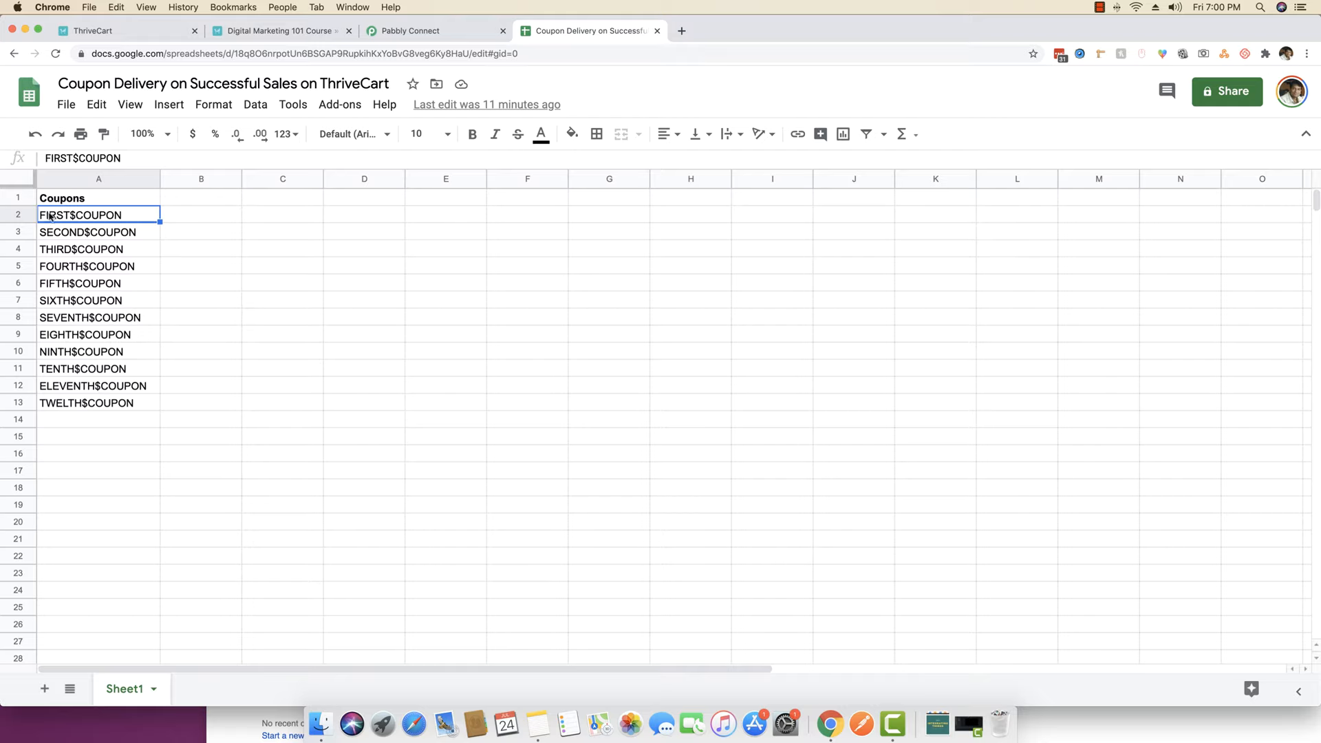
{"action": "left_click", "coordinate": [102, 232]}
{"action": "left_click", "coordinate": [103, 215]}
{"action": "left_click", "coordinate": [388, 32]}
{"action": "type", "text": "2:A2"}
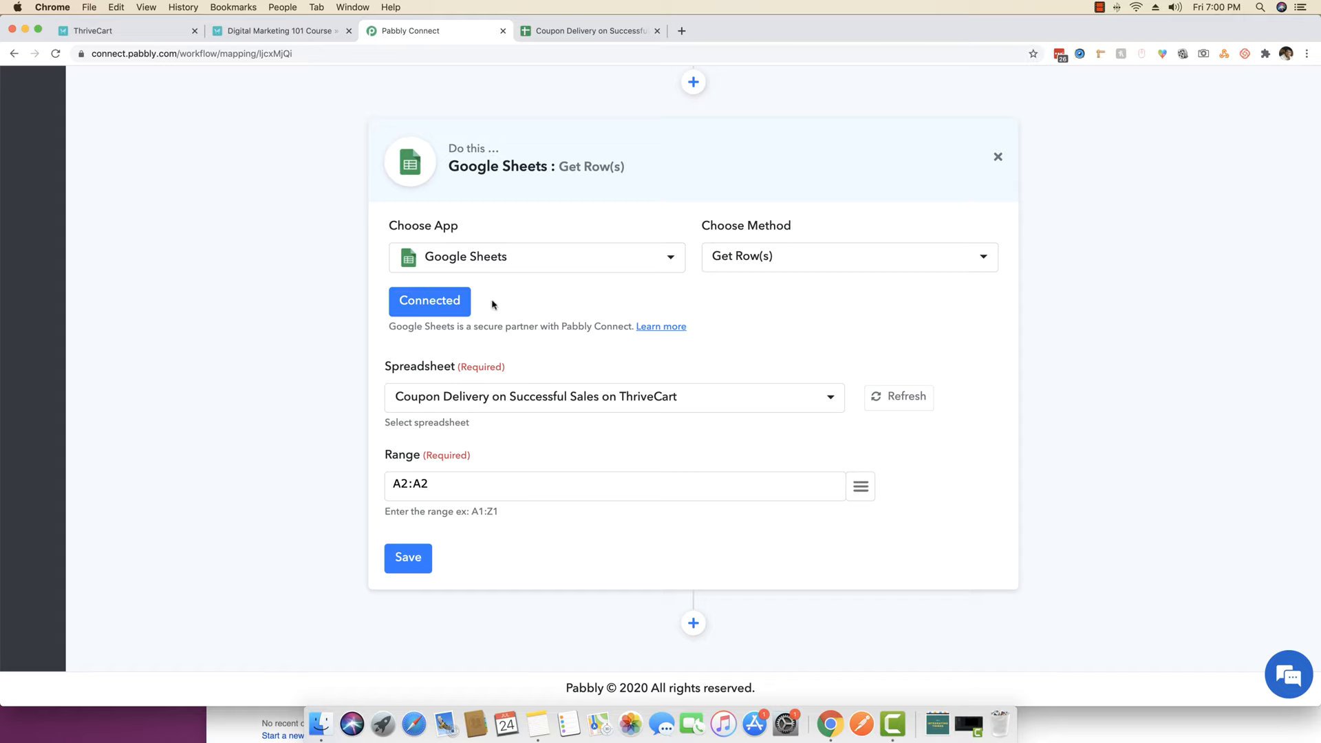
{"action": "left_click", "coordinate": [644, 28]}
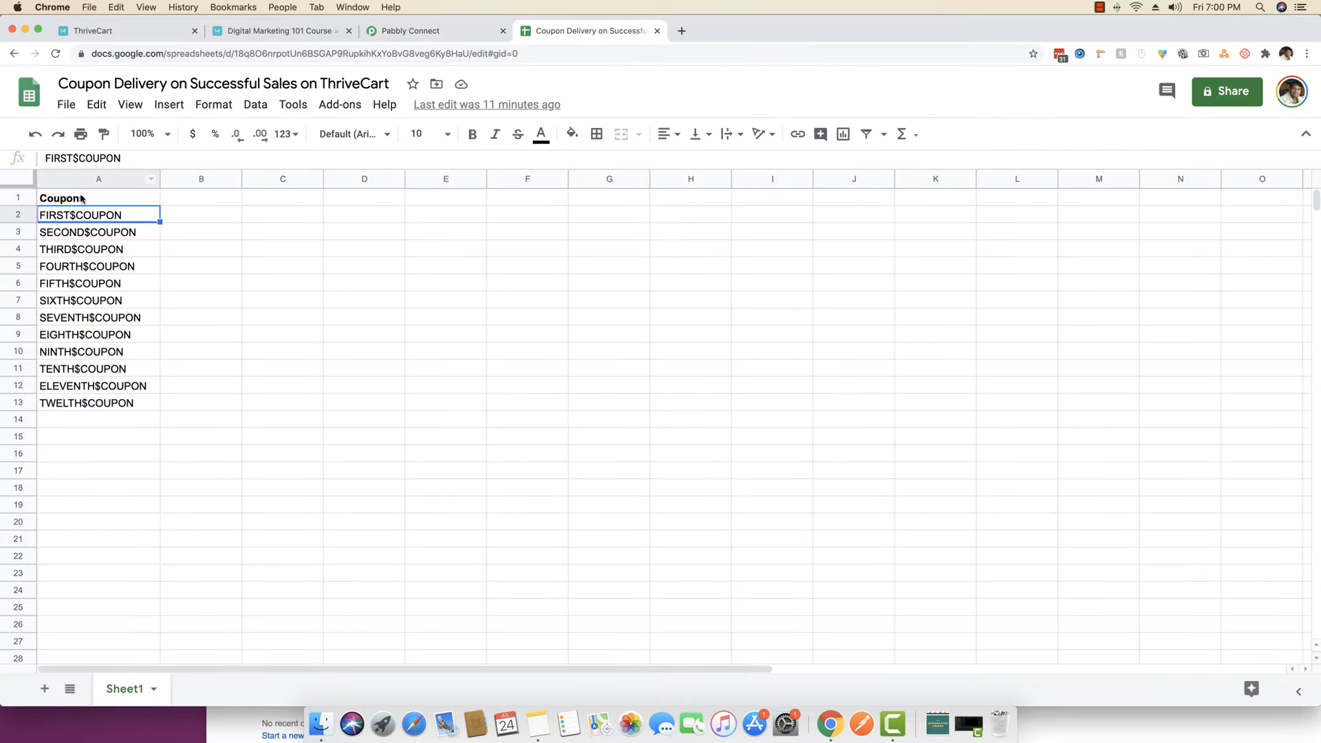
{"action": "left_click", "coordinate": [410, 31]}
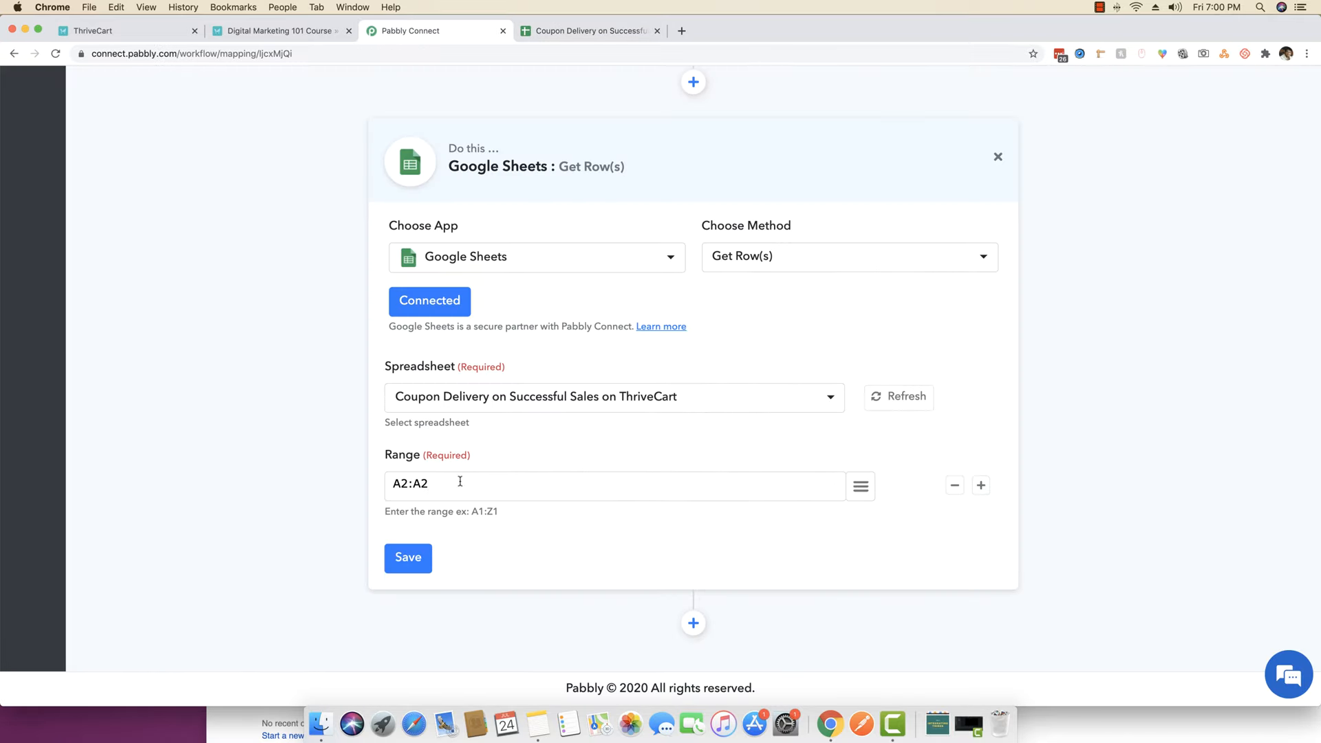
- Save the Get Row(s) step and send a test request
{"action": "left_click", "coordinate": [408, 558]}
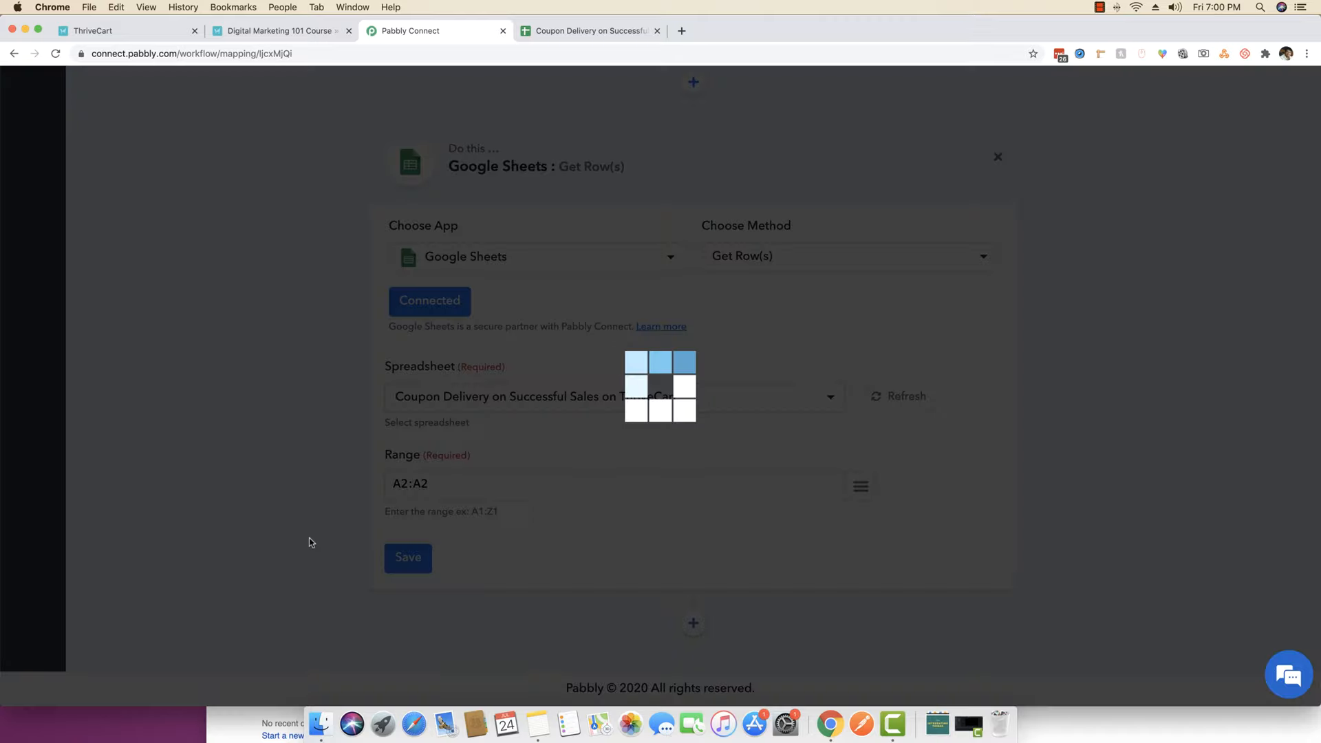
{"action": "left_click", "coordinate": [661, 473]}
{"action": "left_click", "coordinate": [530, 558]}
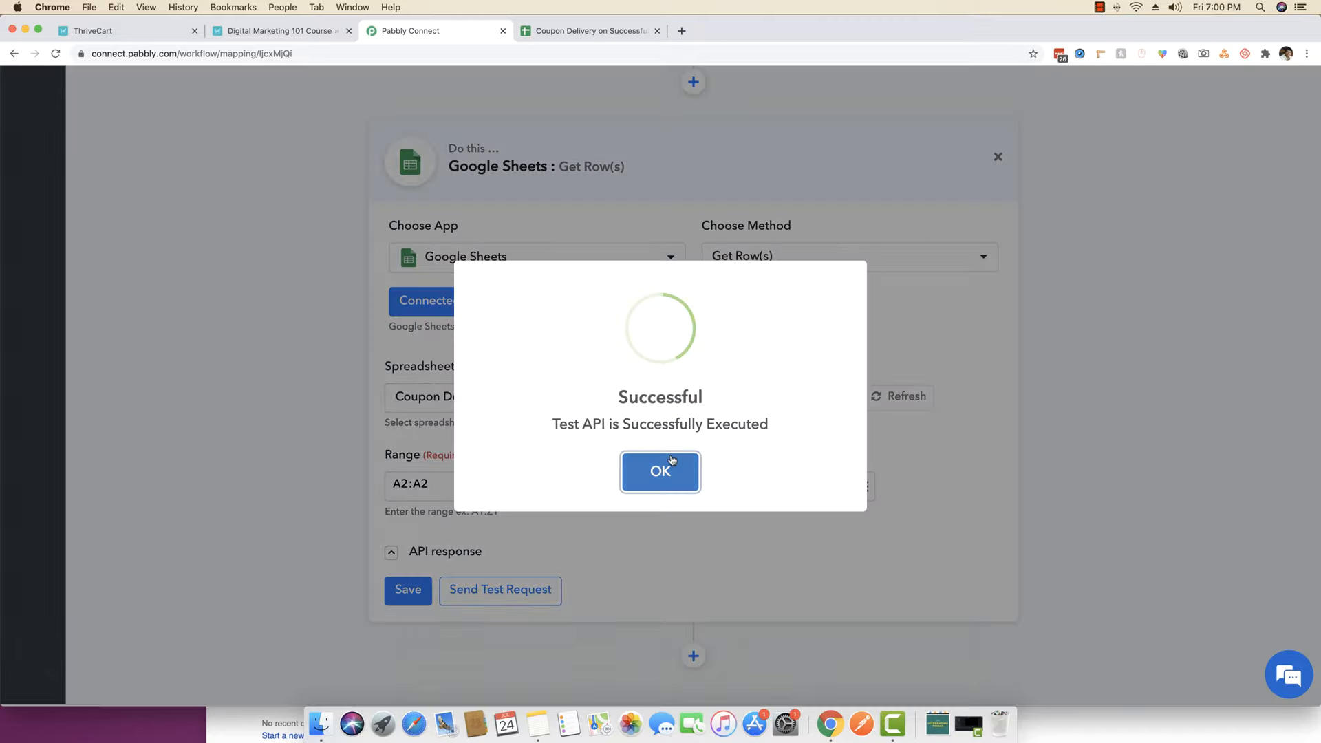
{"action": "left_click", "coordinate": [672, 460]}
- Check the returned FIRST$COUPON value and add another action step below
{"action": "scroll", "coordinate": [237, 463], "scroll_direction": "down", "scroll_amount": 3}
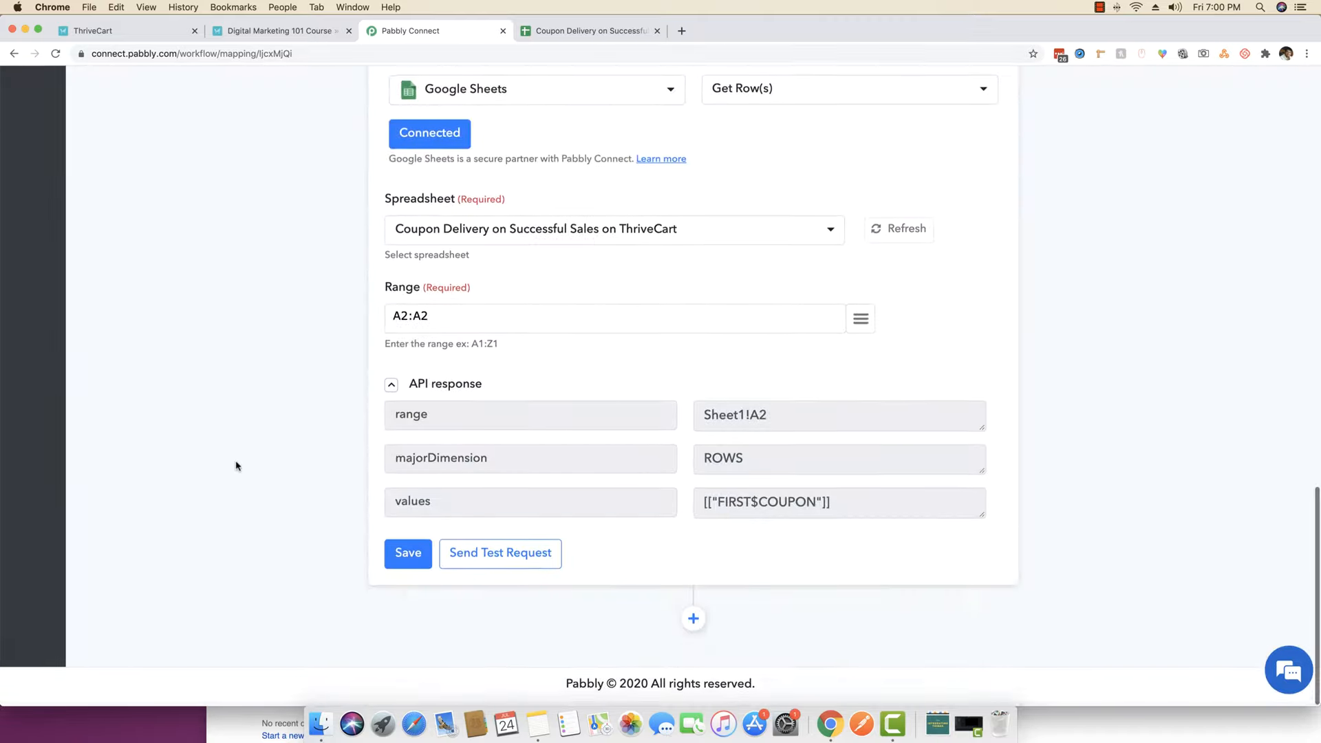
{"action": "left_click_drag", "start_coordinate": [703, 508], "coordinate": [836, 509]}
{"action": "left_click", "coordinate": [824, 511]}
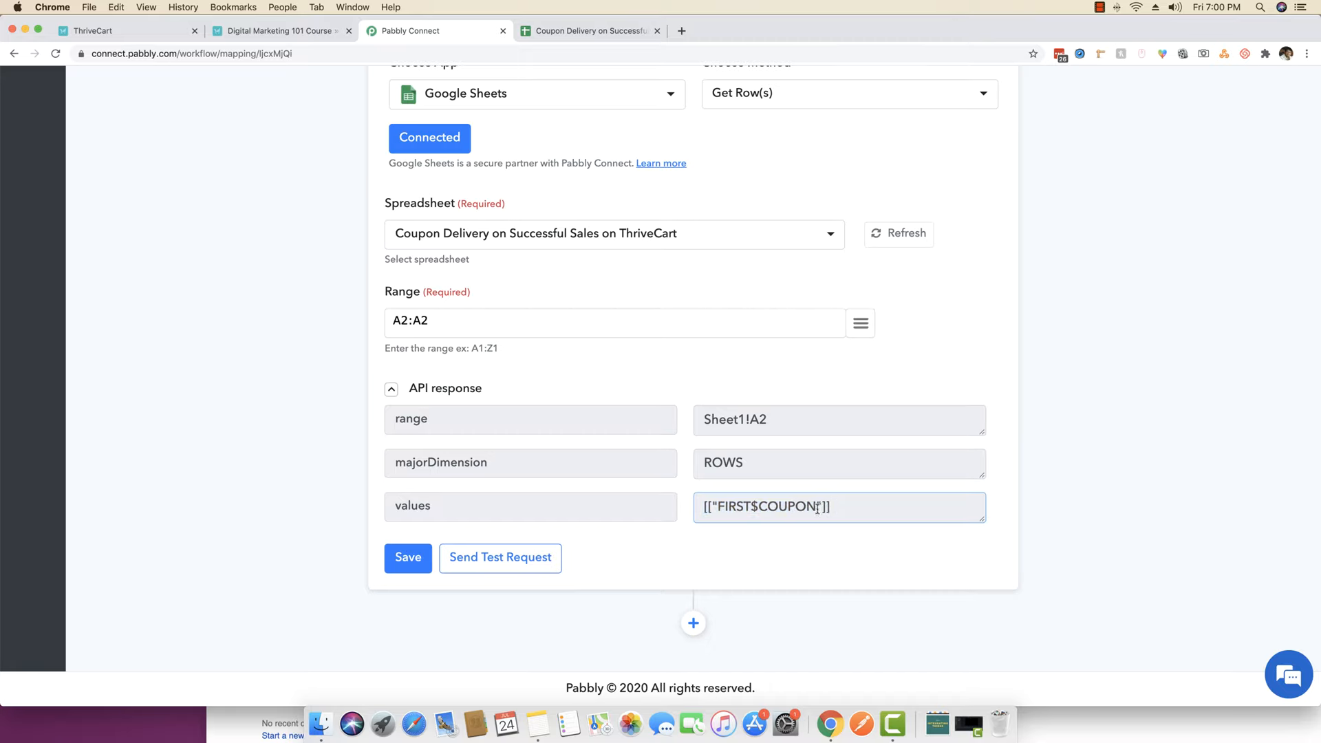
{"action": "left_click_drag", "start_coordinate": [818, 507], "coordinate": [834, 507]}
{"action": "left_click", "coordinate": [696, 622]}
{"action": "left_click", "coordinate": [437, 534]}
- Make the new step a JSON Extractor and connect it
{"action": "type", "text": "json"}
{"action": "key", "text": "Return"}
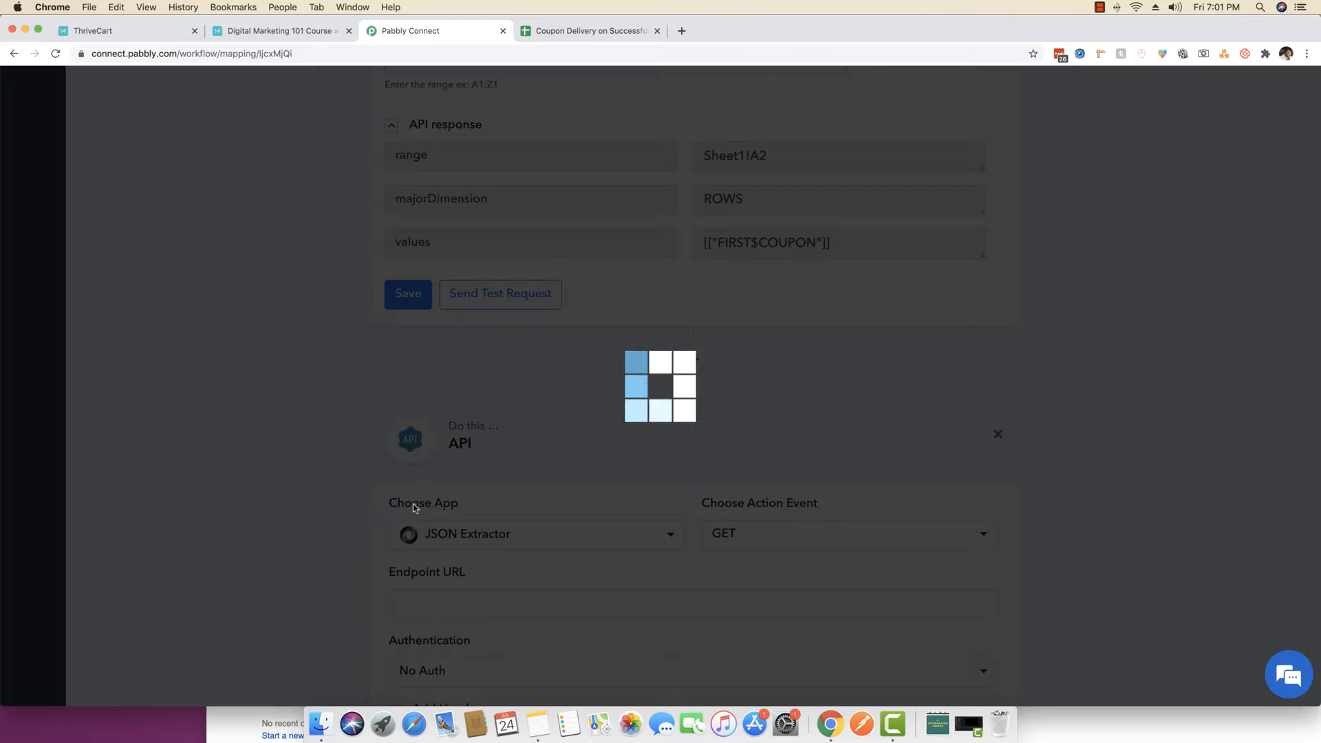
{"action": "scroll", "coordinate": [773, 472], "scroll_direction": "down", "scroll_amount": 2}
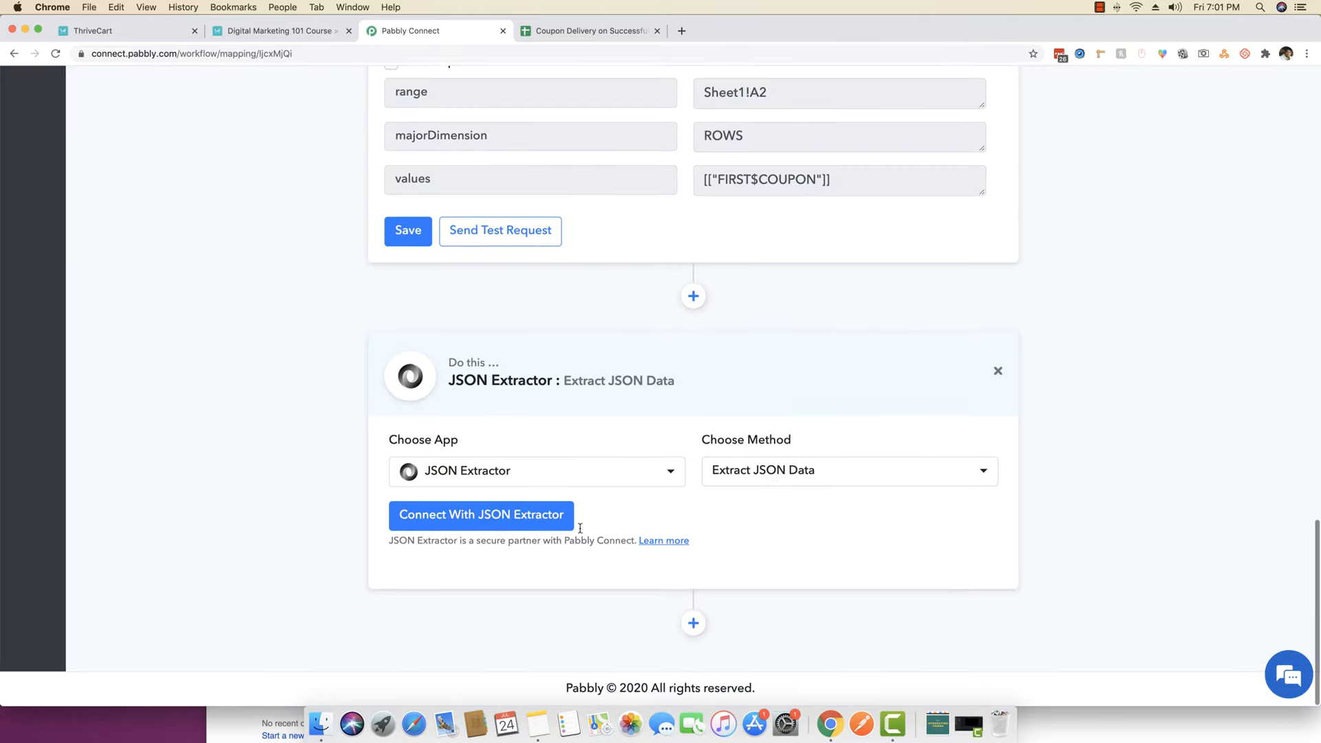
{"action": "left_click", "coordinate": [510, 516]}
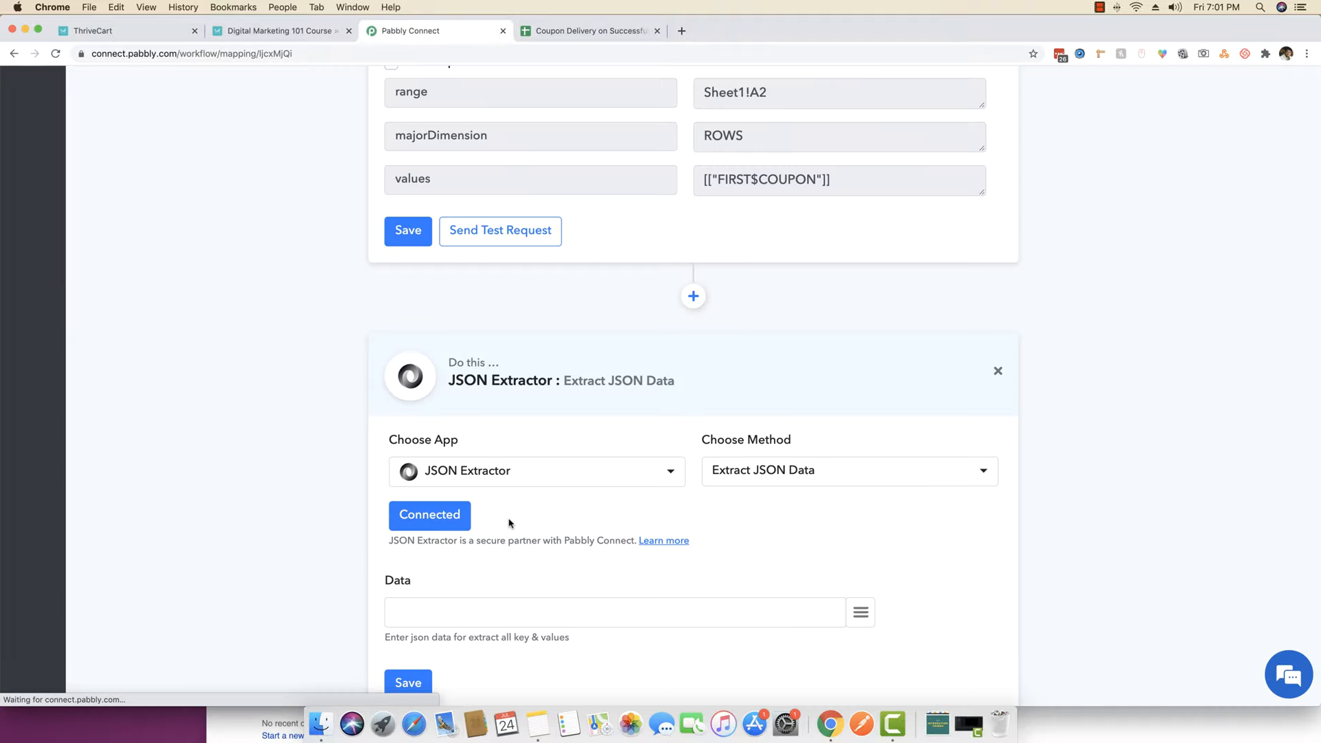
- Map the Sheets '2. values' field into Data and save the extractor
{"action": "scroll", "coordinate": [511, 523], "scroll_direction": "down", "scroll_amount": 4}
{"action": "left_click", "coordinate": [853, 498]}
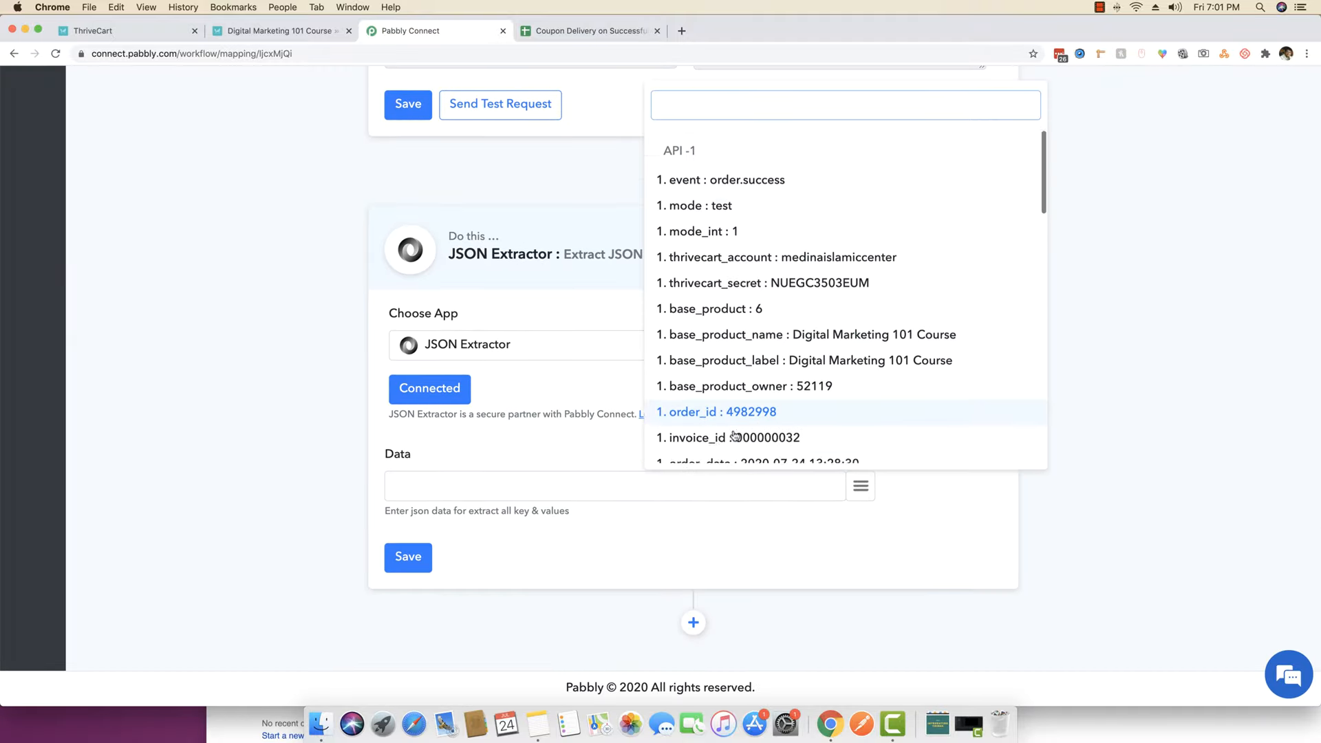
{"action": "scroll", "coordinate": [735, 436], "scroll_direction": "down", "scroll_amount": 8}
{"action": "scroll", "coordinate": [735, 436], "scroll_direction": "down", "scroll_amount": 10}
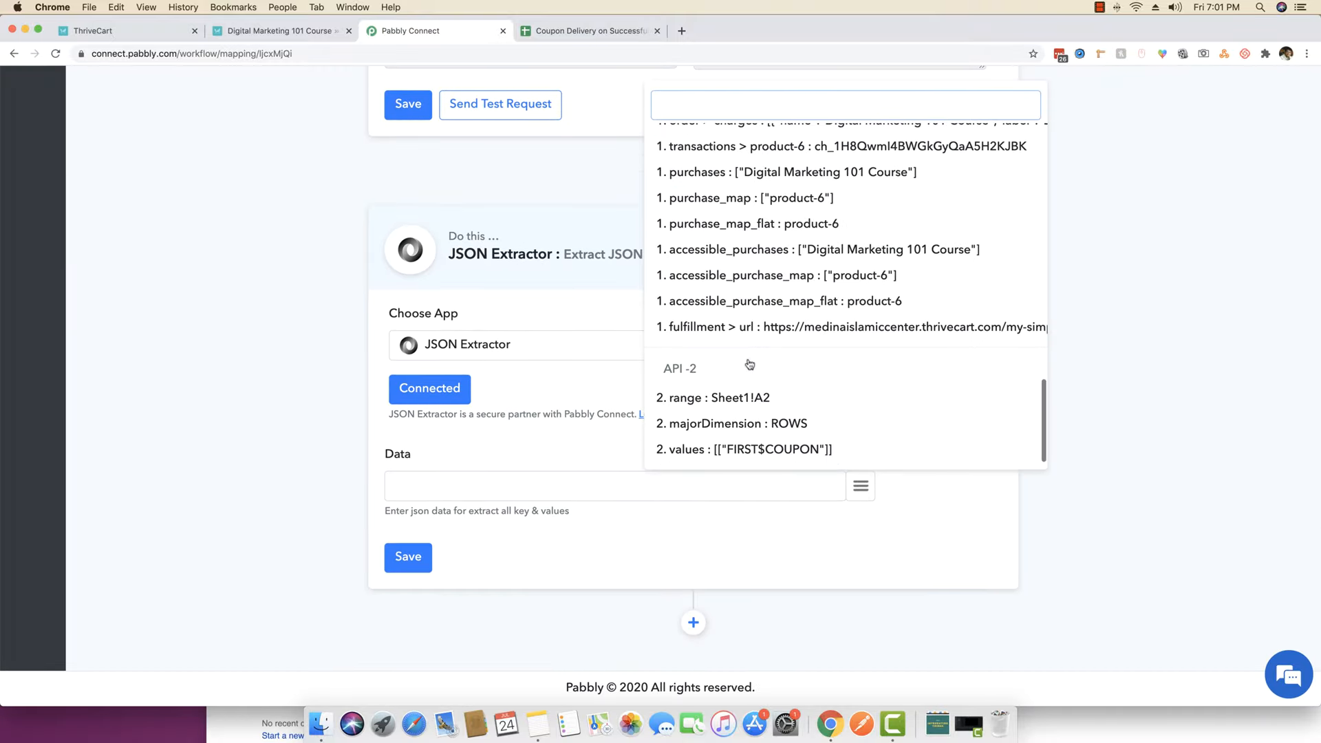
{"action": "left_click", "coordinate": [705, 452]}
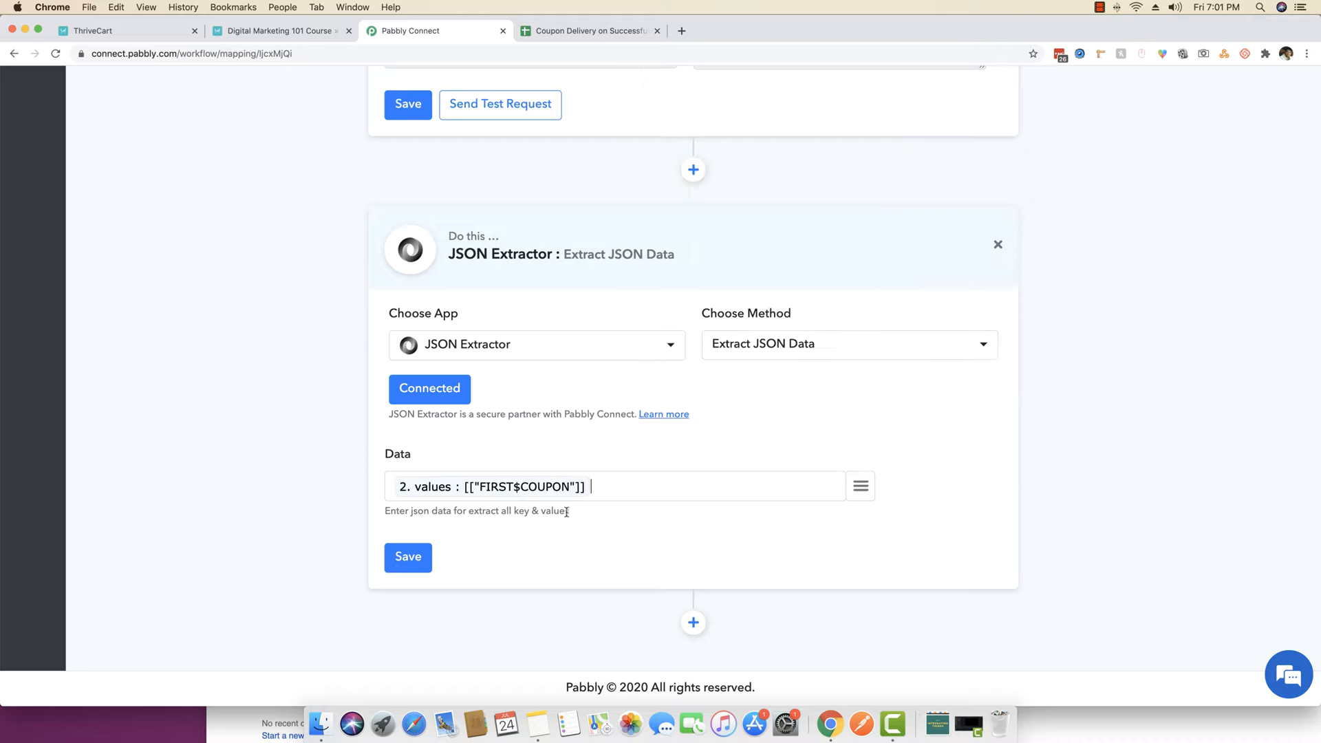
{"action": "scroll", "coordinate": [789, 390], "scroll_direction": "up", "scroll_amount": 4}
{"action": "scroll", "coordinate": [763, 357], "scroll_direction": "up", "scroll_amount": 2}
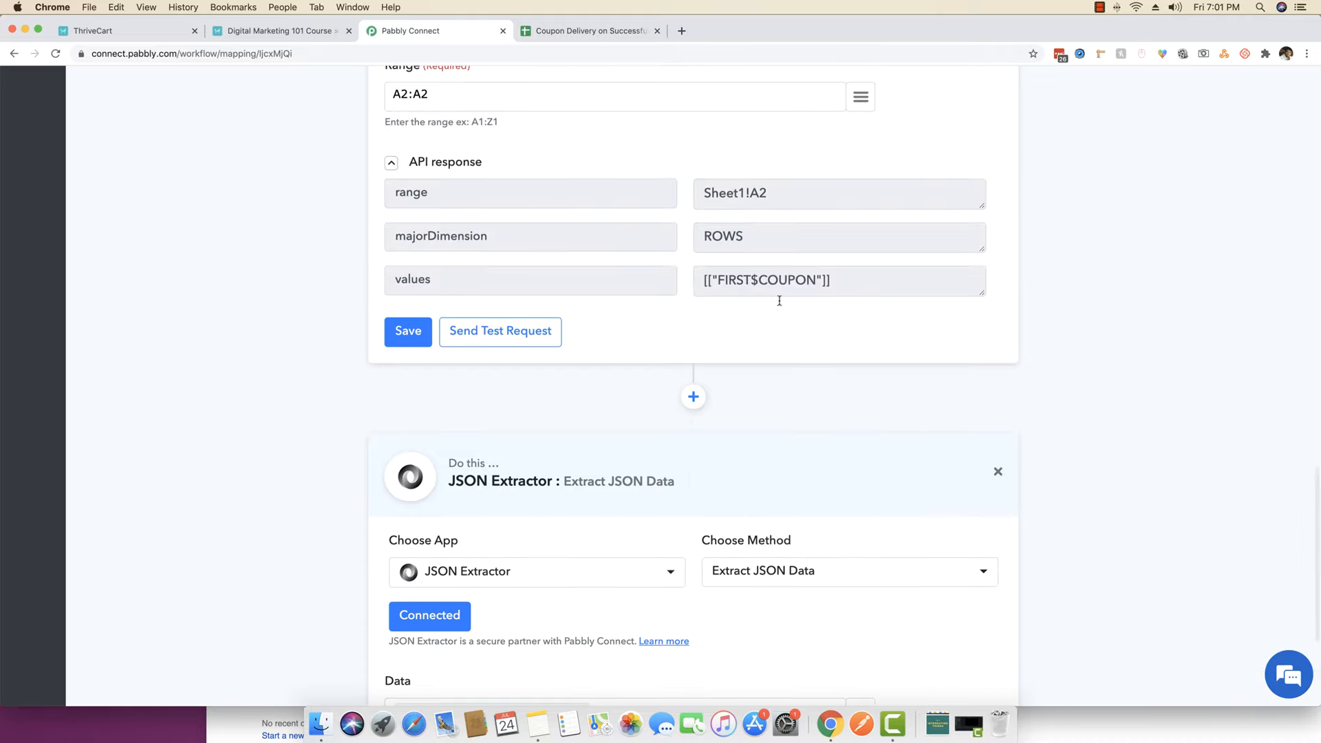
{"action": "scroll", "coordinate": [779, 303], "scroll_direction": "up", "scroll_amount": 6}
{"action": "scroll", "coordinate": [780, 308], "scroll_direction": "down", "scroll_amount": 8}
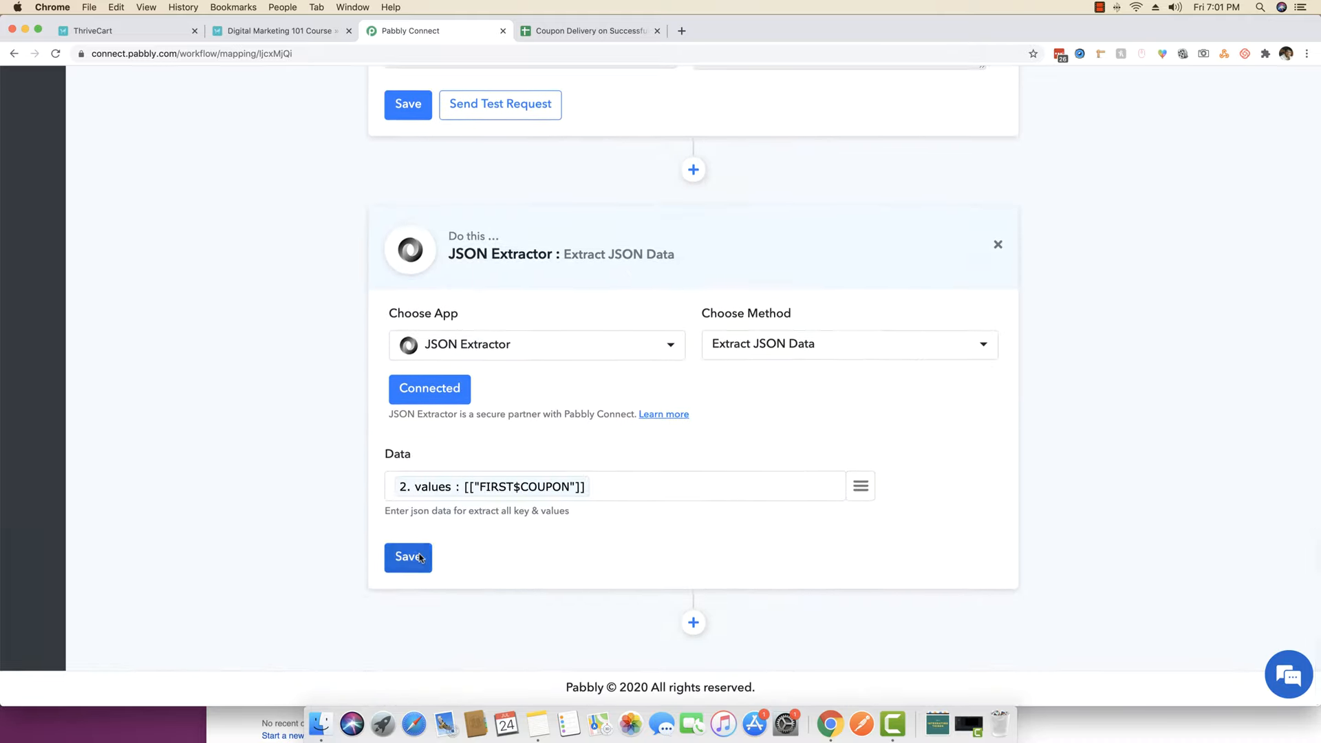
{"action": "left_click", "coordinate": [420, 558]}
- Verify the extractor returns FIRST$COUPON, then add a new step below it
{"action": "scroll", "coordinate": [420, 558], "scroll_direction": "down", "scroll_amount": 2}
{"action": "left_click_drag", "start_coordinate": [806, 508], "coordinate": [704, 509]}
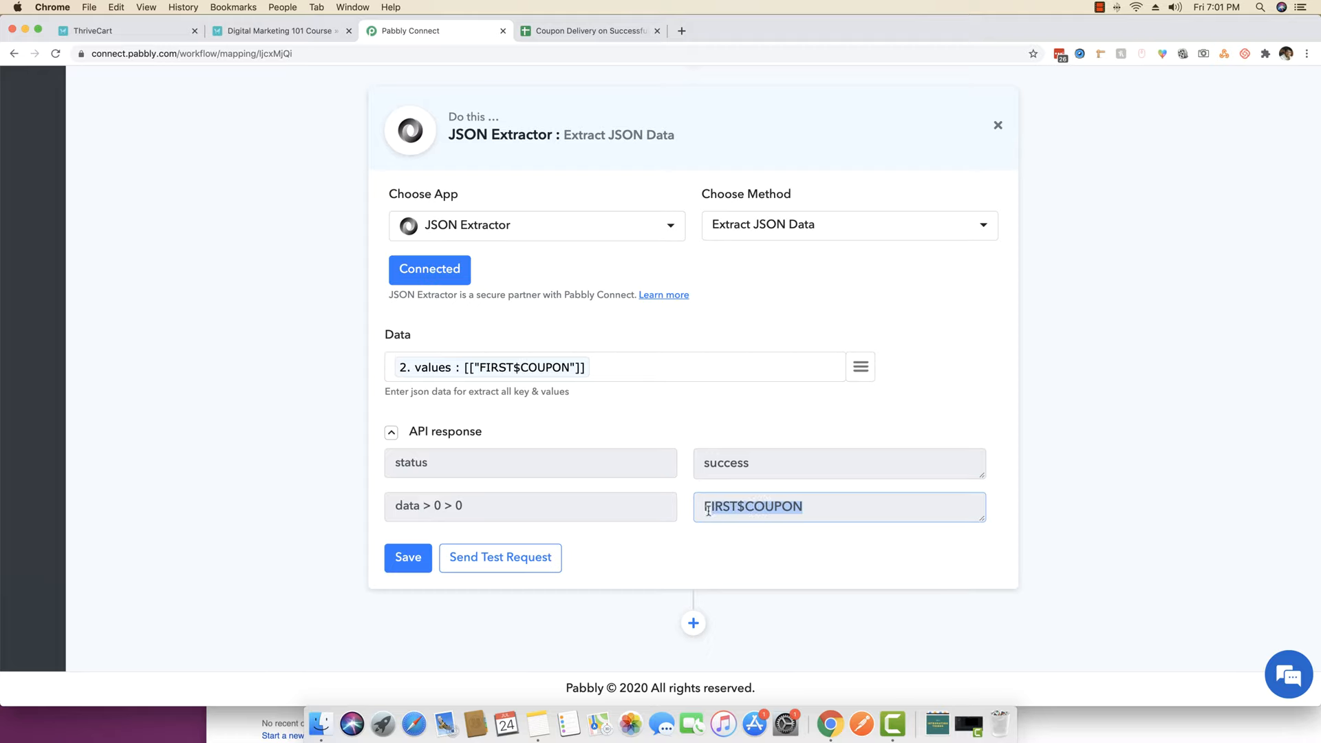
{"action": "left_click", "coordinate": [759, 505]}
{"action": "scroll", "coordinate": [759, 472], "scroll_direction": "up", "scroll_amount": 6}
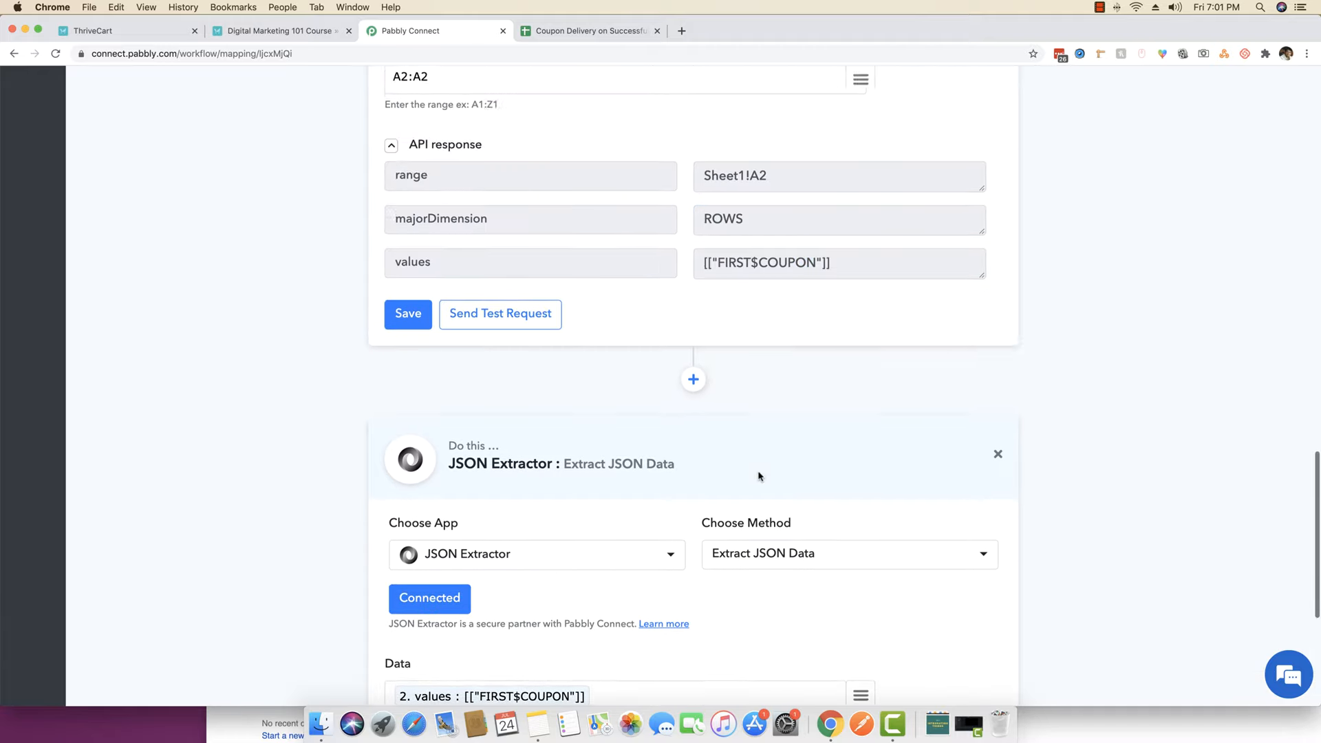
{"action": "left_click", "coordinate": [708, 358]}
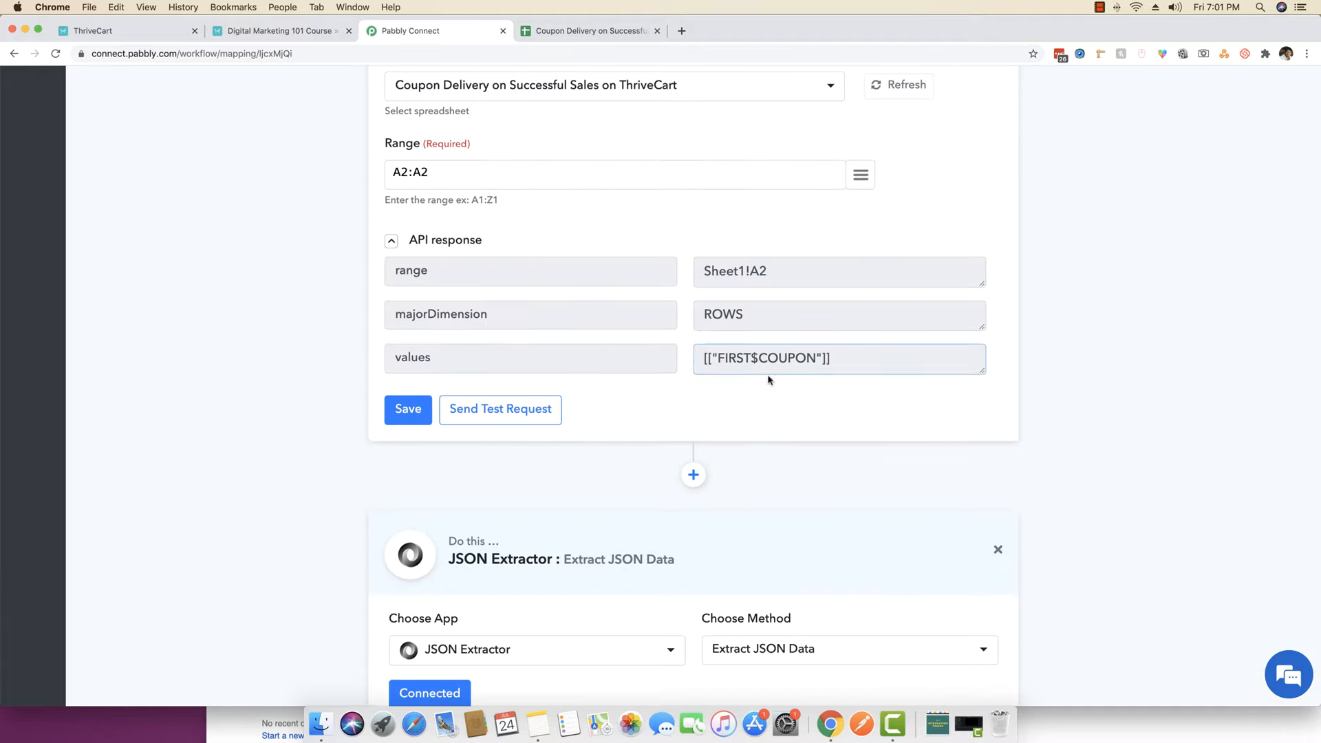
{"action": "scroll", "coordinate": [771, 382], "scroll_direction": "down", "scroll_amount": 6}
{"action": "left_click_drag", "start_coordinate": [813, 510], "coordinate": [681, 516]}
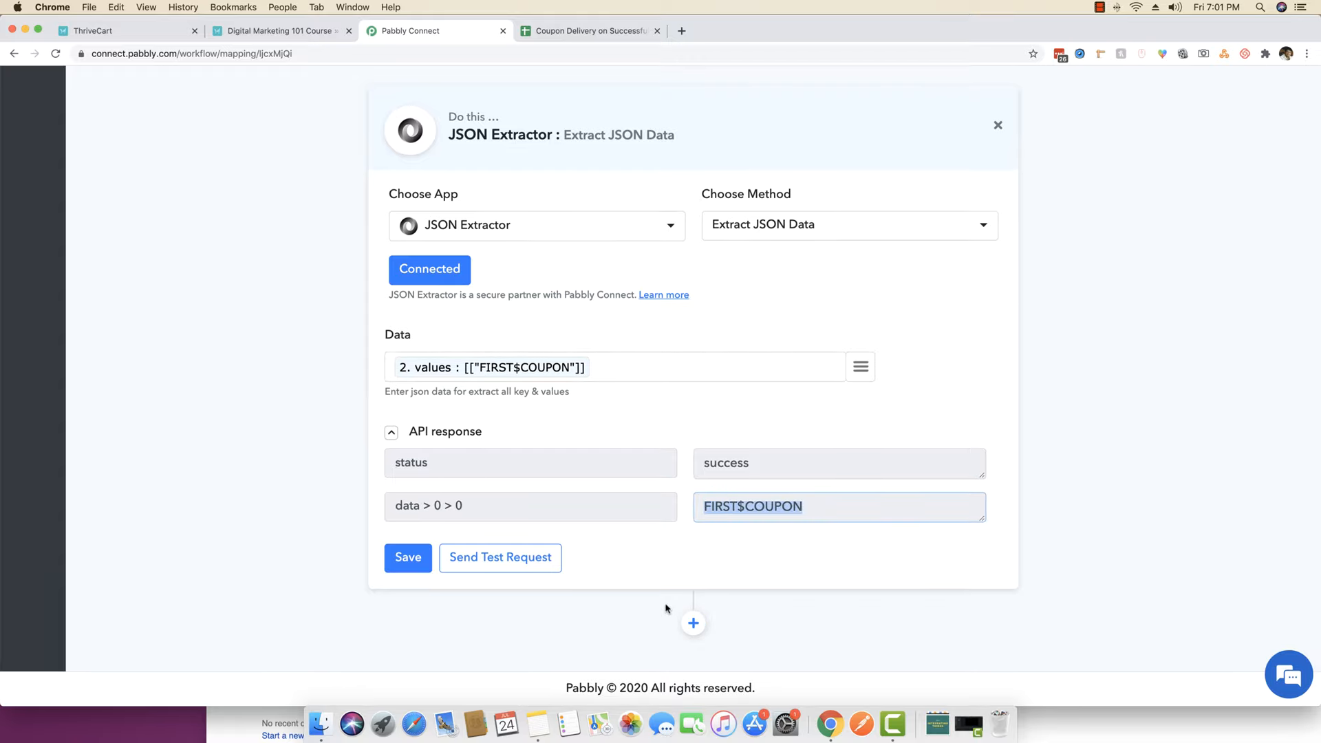
{"action": "left_click", "coordinate": [694, 623]}
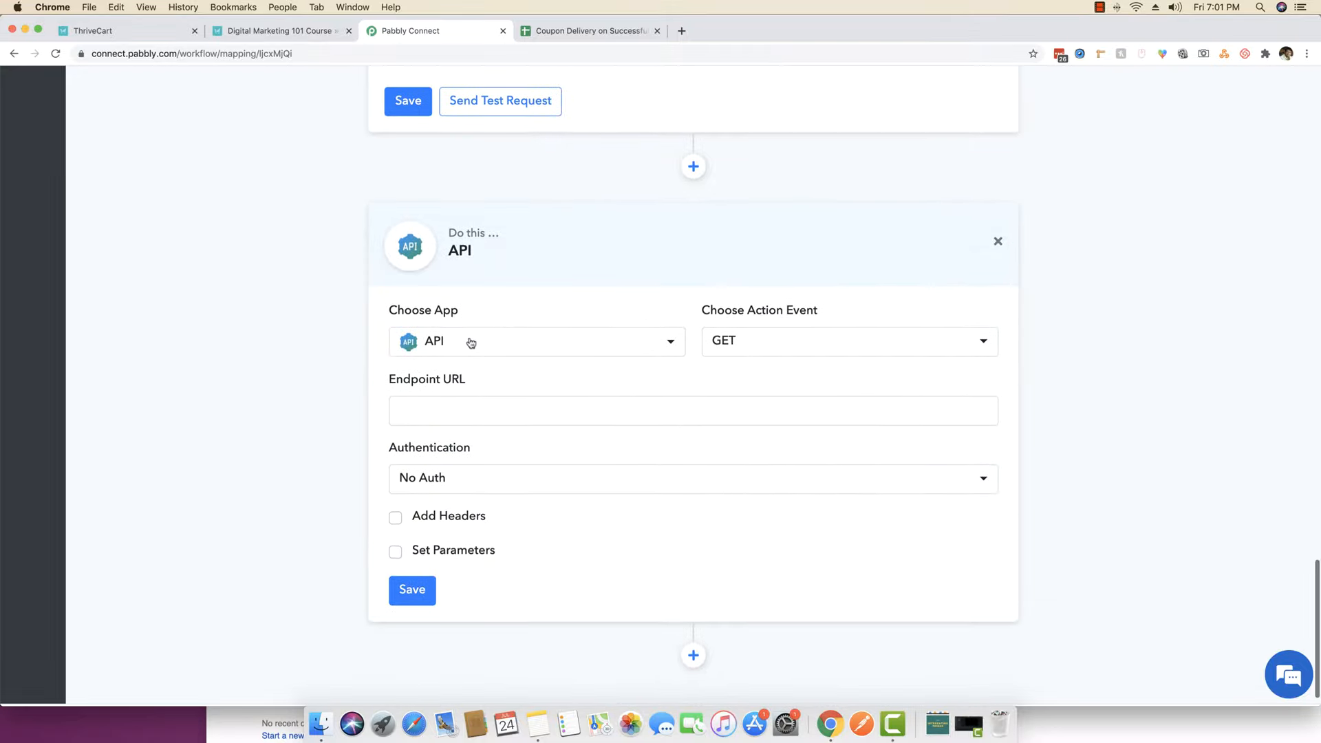
- Make the new step a Gmail action and link it to a previously saved Gmail credential
{"action": "left_click", "coordinate": [472, 343]}
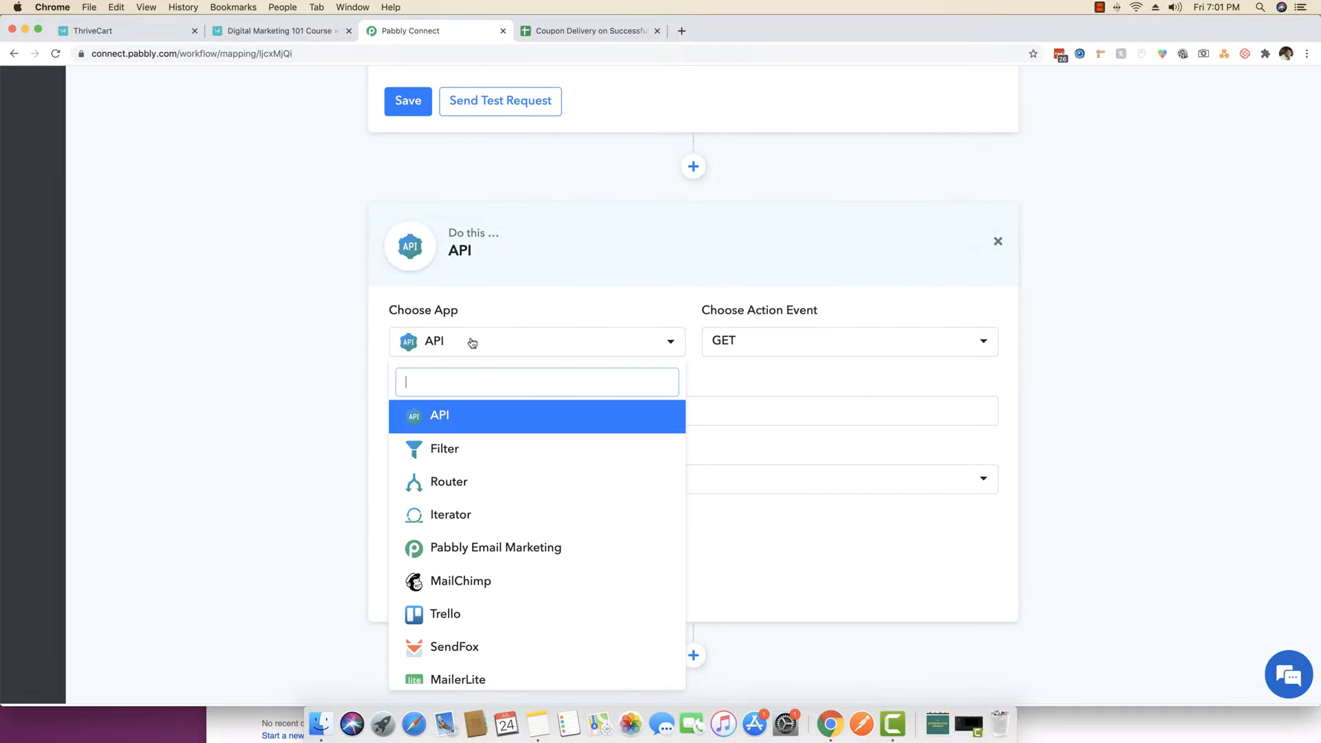
{"action": "type", "text": "gma"}
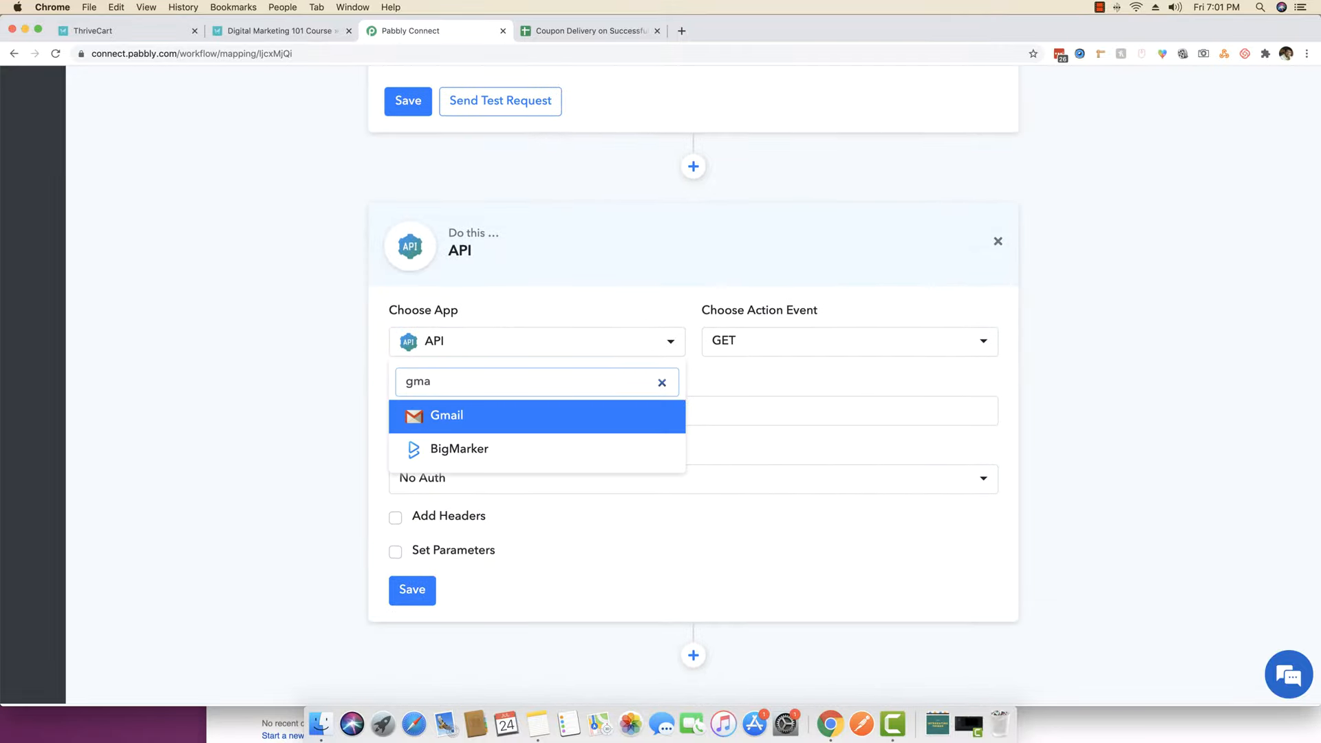
{"action": "left_click", "coordinate": [493, 420]}
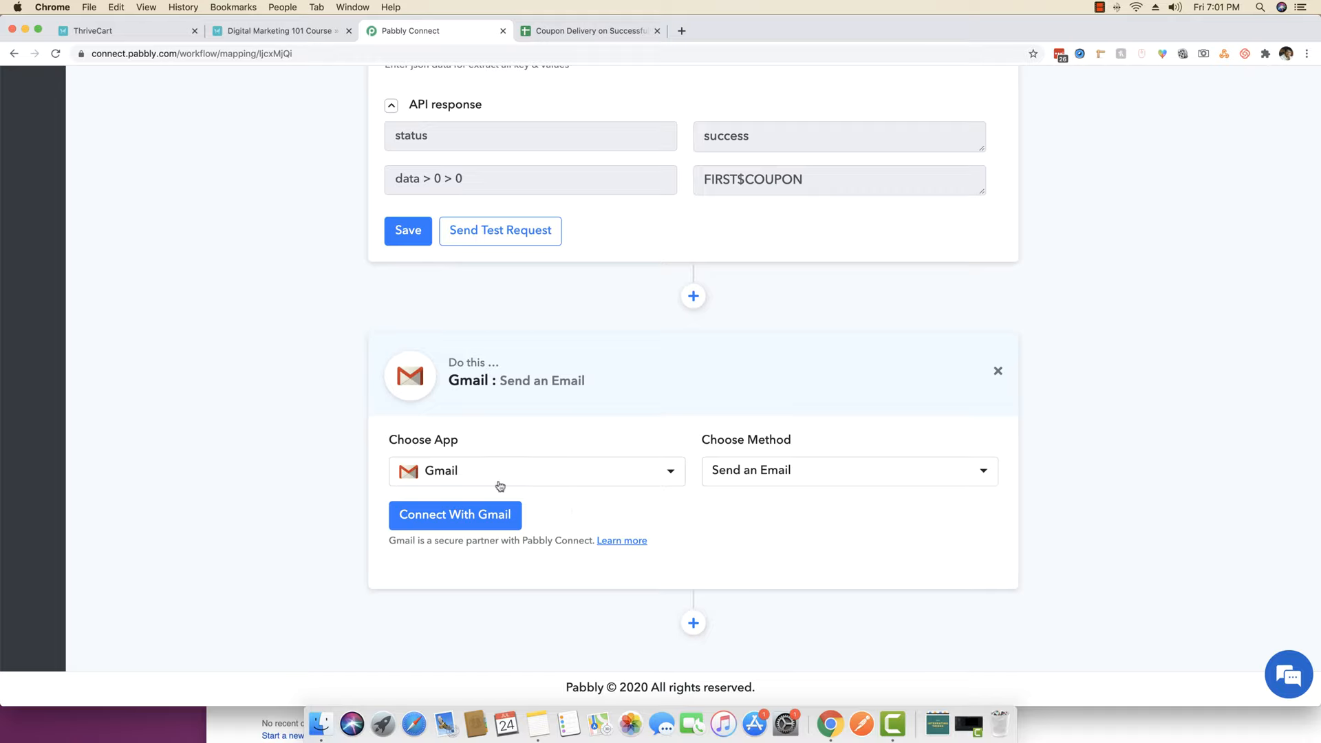
{"action": "left_click", "coordinate": [481, 516]}
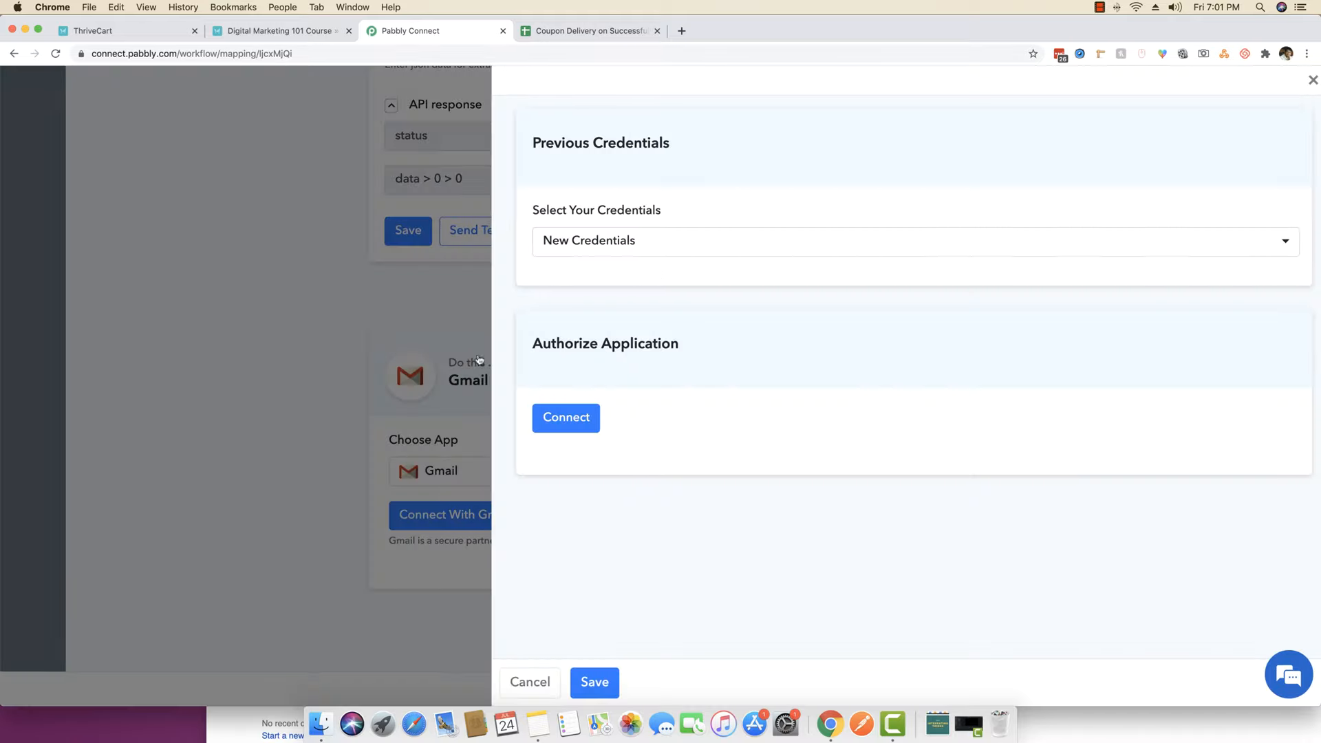
{"action": "left_click", "coordinate": [666, 245]}
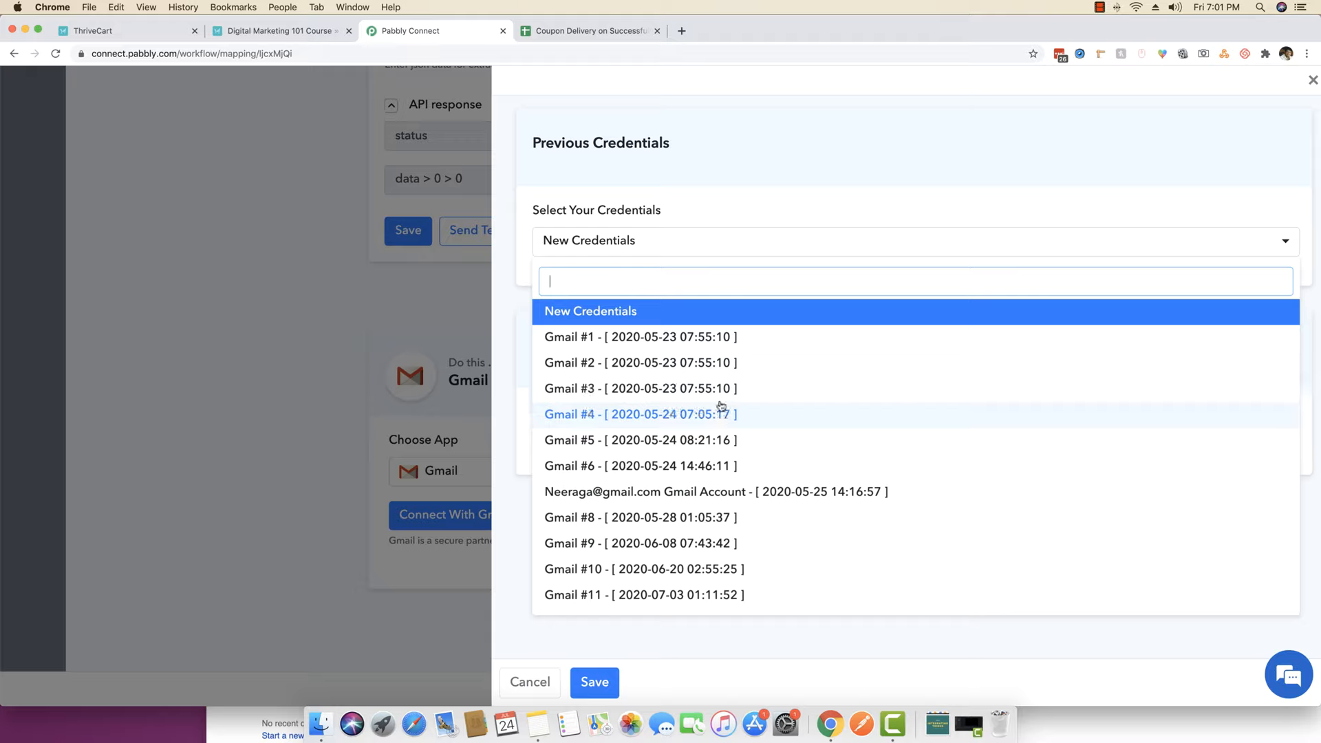
{"action": "left_click", "coordinate": [609, 593]}
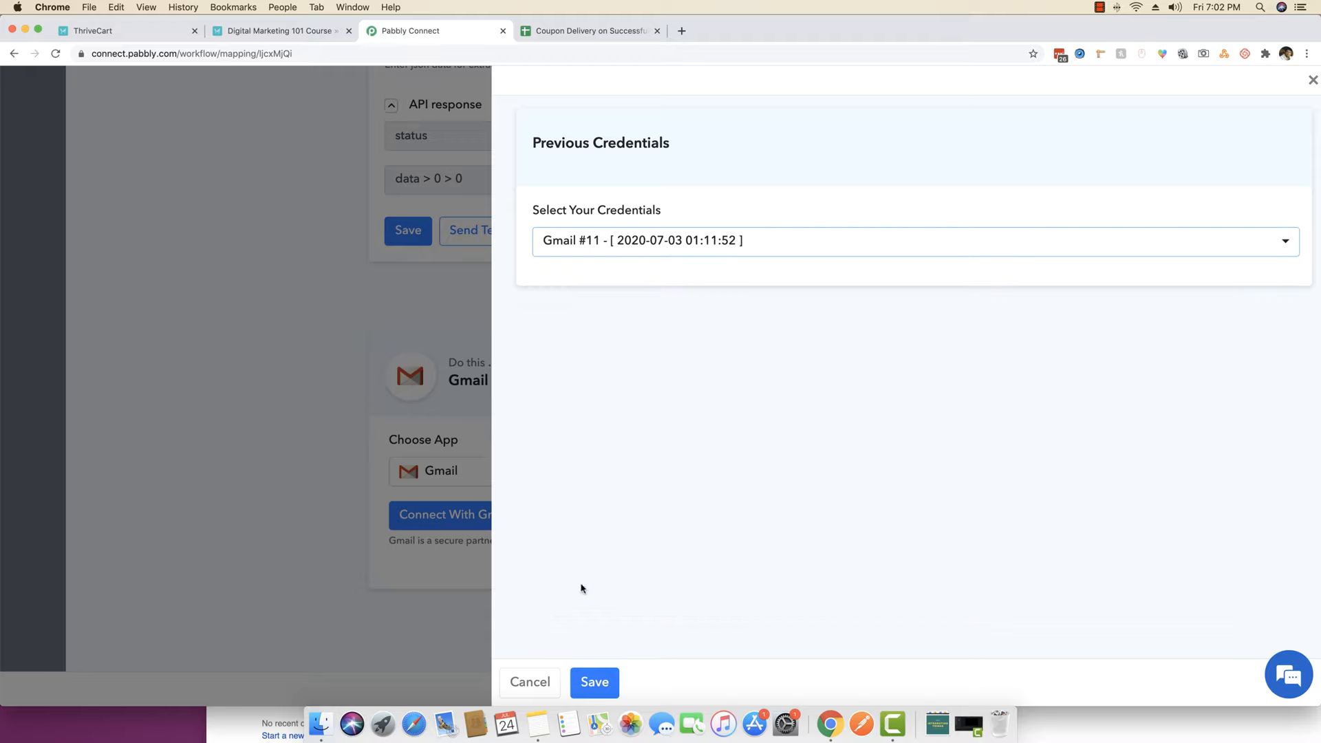
{"action": "left_click", "coordinate": [594, 682]}
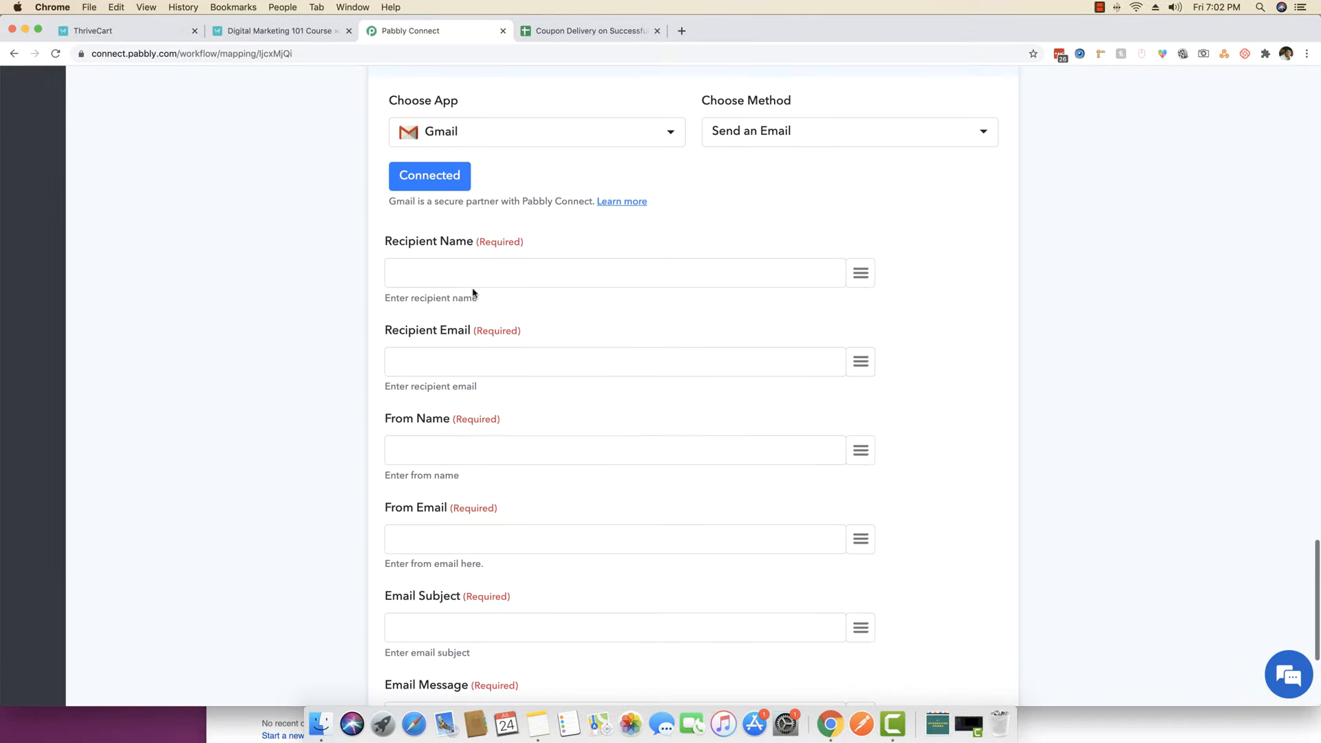
{"action": "left_click", "coordinate": [461, 274]}
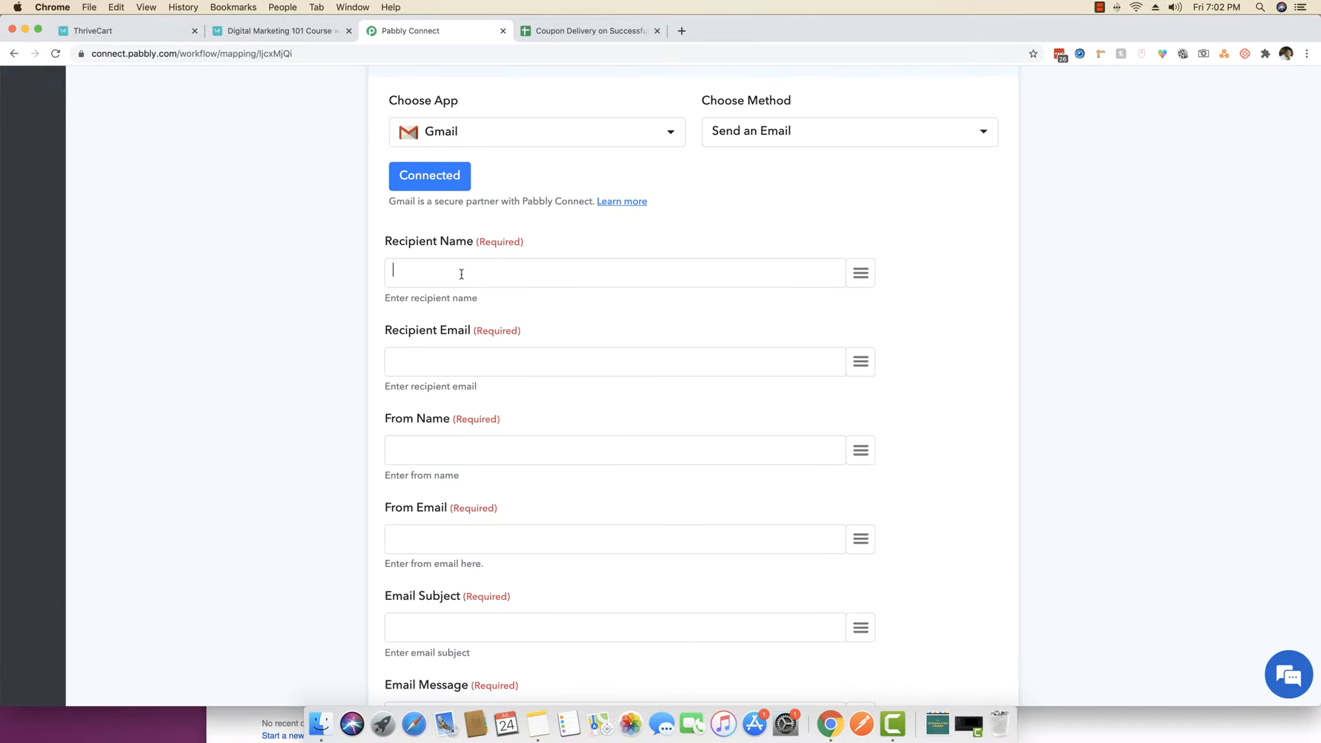
- Map the buyer's name and email as recipient, and set sender name 'Pabbly Team' plus the sender email
{"action": "left_click", "coordinate": [854, 273]}
{"action": "scroll", "coordinate": [886, 509], "scroll_direction": "down", "scroll_amount": 5}
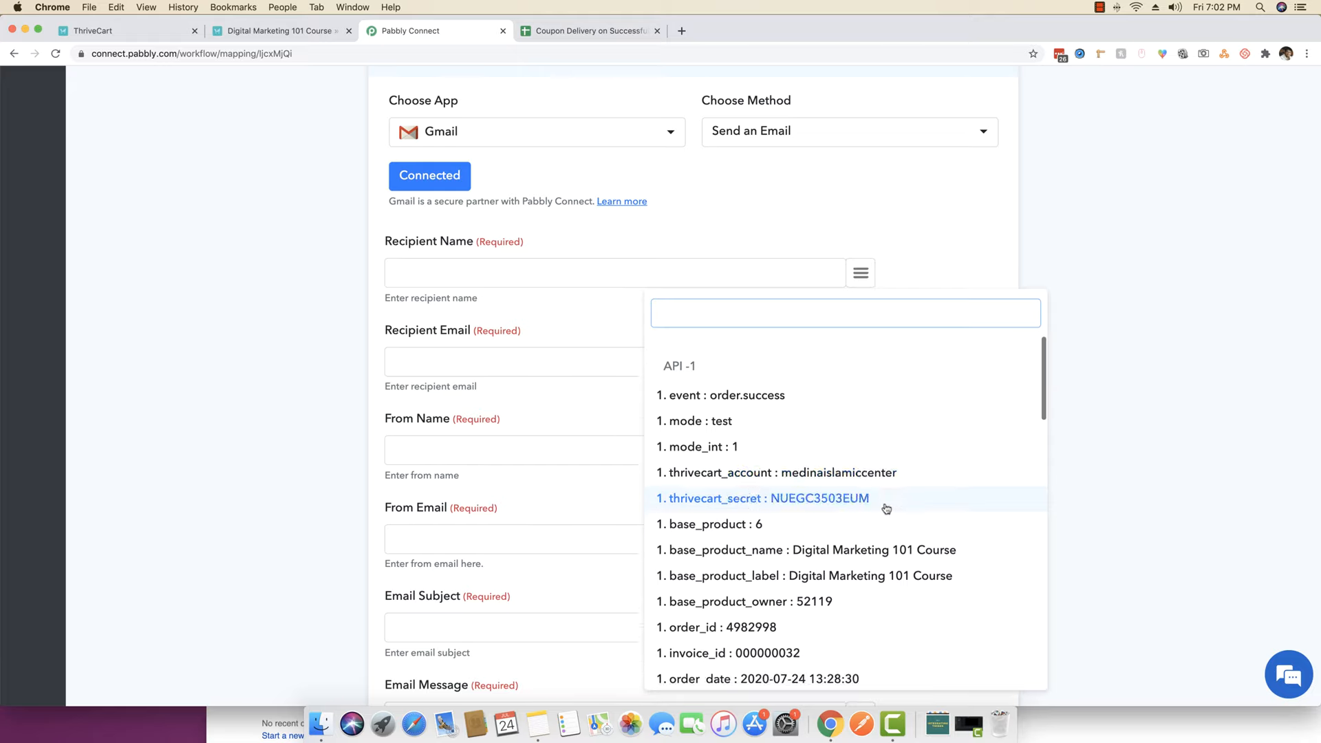
{"action": "scroll", "coordinate": [886, 510], "scroll_direction": "down", "scroll_amount": 3}
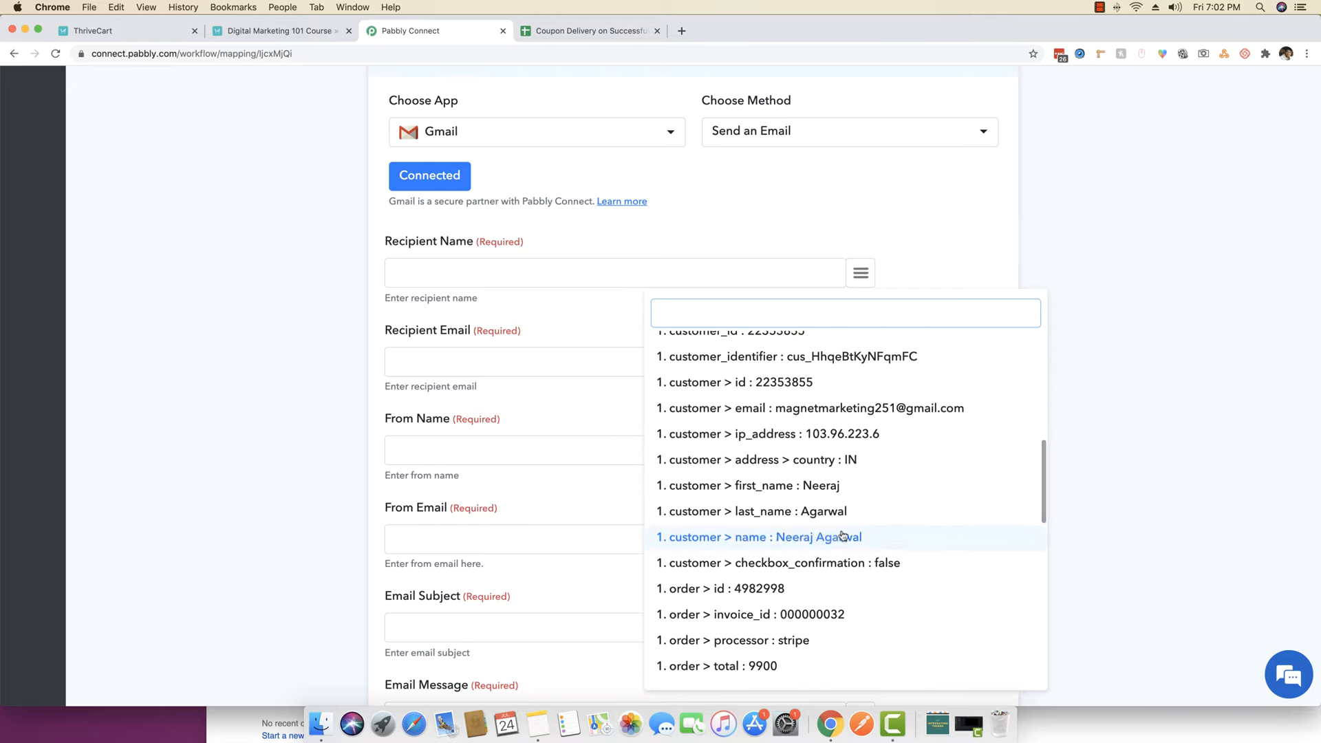
{"action": "left_click", "coordinate": [695, 543]}
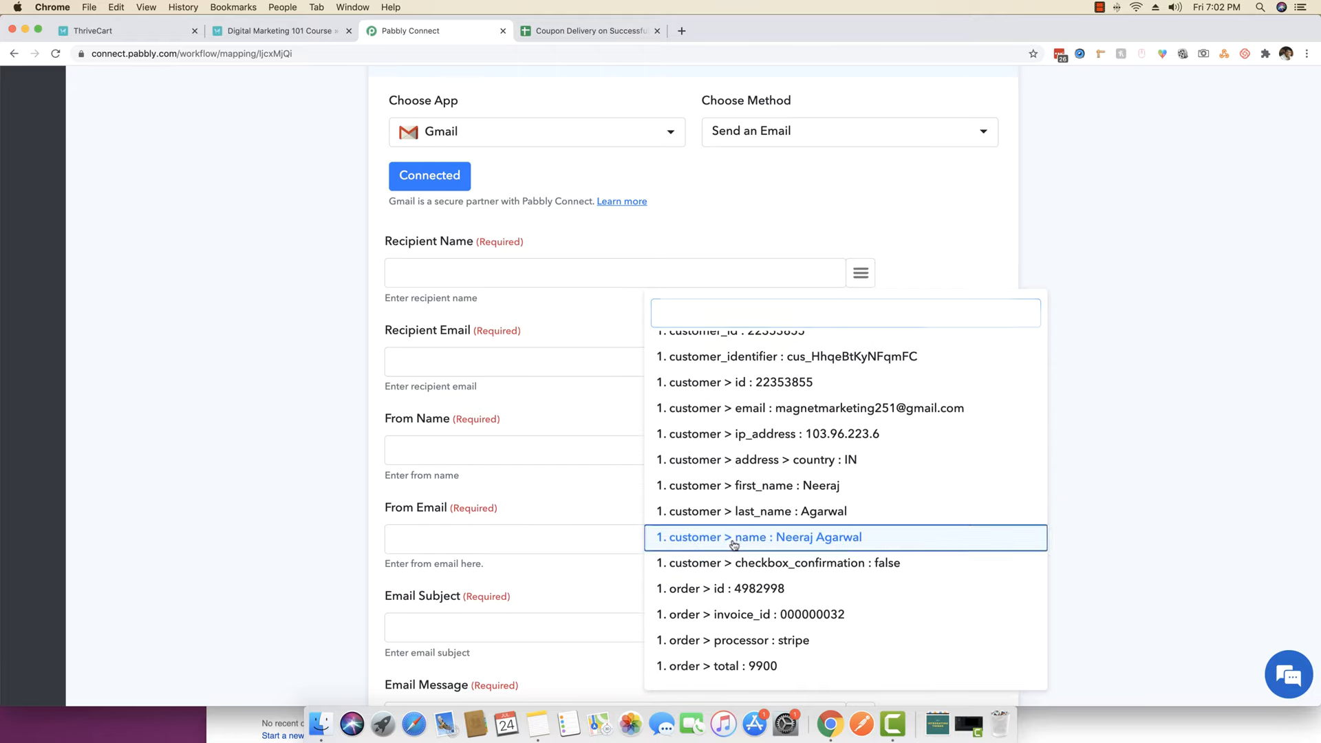
{"action": "left_click", "coordinate": [860, 361]}
{"action": "scroll", "coordinate": [757, 551], "scroll_direction": "down", "scroll_amount": 8}
{"action": "left_click", "coordinate": [695, 550]}
{"action": "left_click", "coordinate": [550, 432]}
{"action": "type", "text": "Pabbly Team"}
{"action": "left_click", "coordinate": [635, 516]}
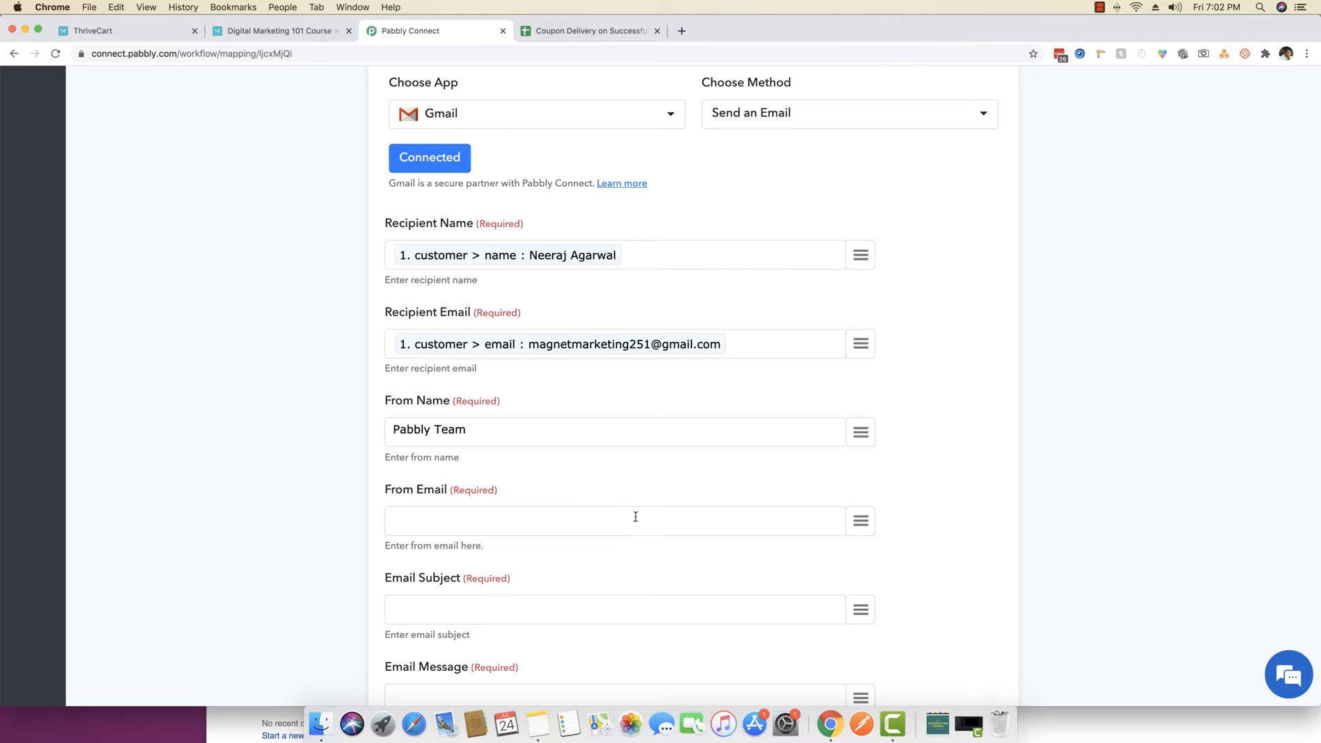
- Enter the subject 'Thank you for your purchase. Coupon Code Attached.'
{"action": "scroll", "coordinate": [296, 389], "scroll_direction": "down", "scroll_amount": 4}
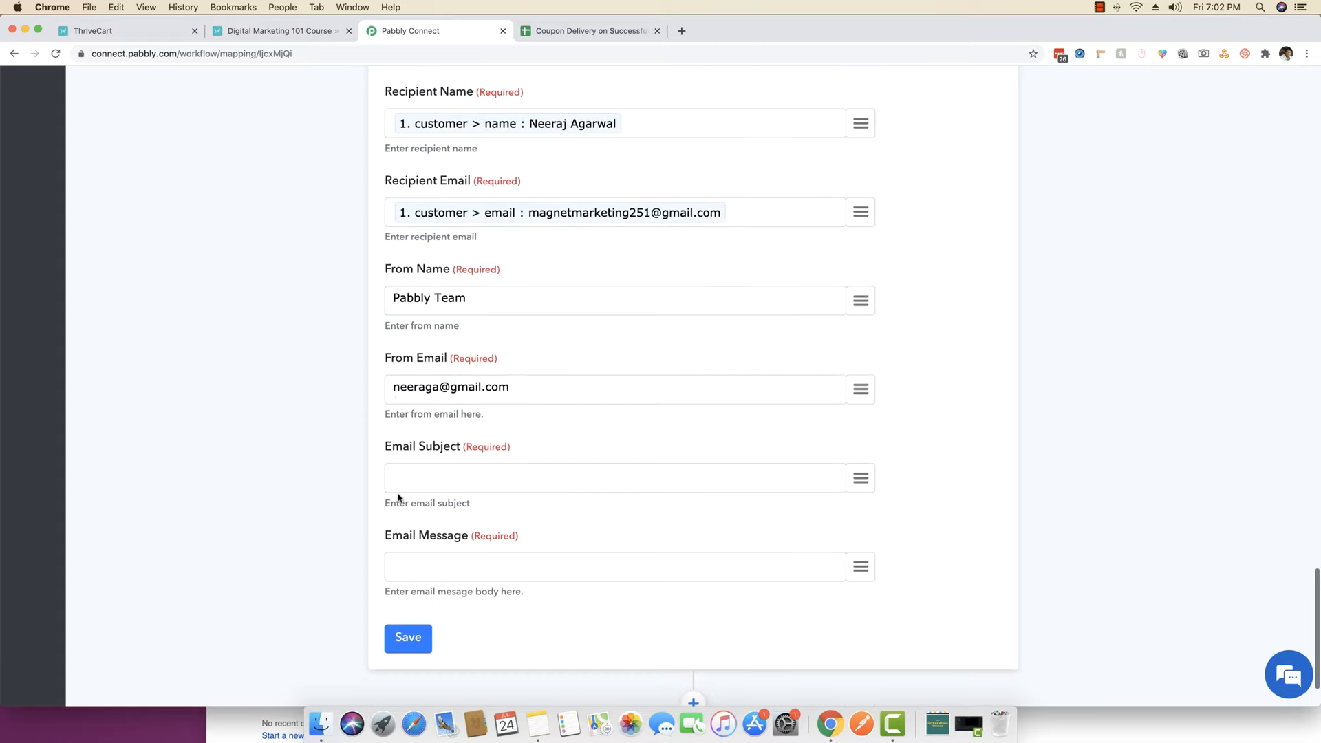
{"action": "type", "text": "Your Coi"}
{"action": "key", "text": "BackSpace"}
{"action": "key", "text": "BackSpace"}
{"action": "key", "text": "BackSpace"}
{"action": "key", "text": "BackSpace"}
{"action": "key", "text": "BackSpace"}
{"action": "type", "text": "Thank you fo"}
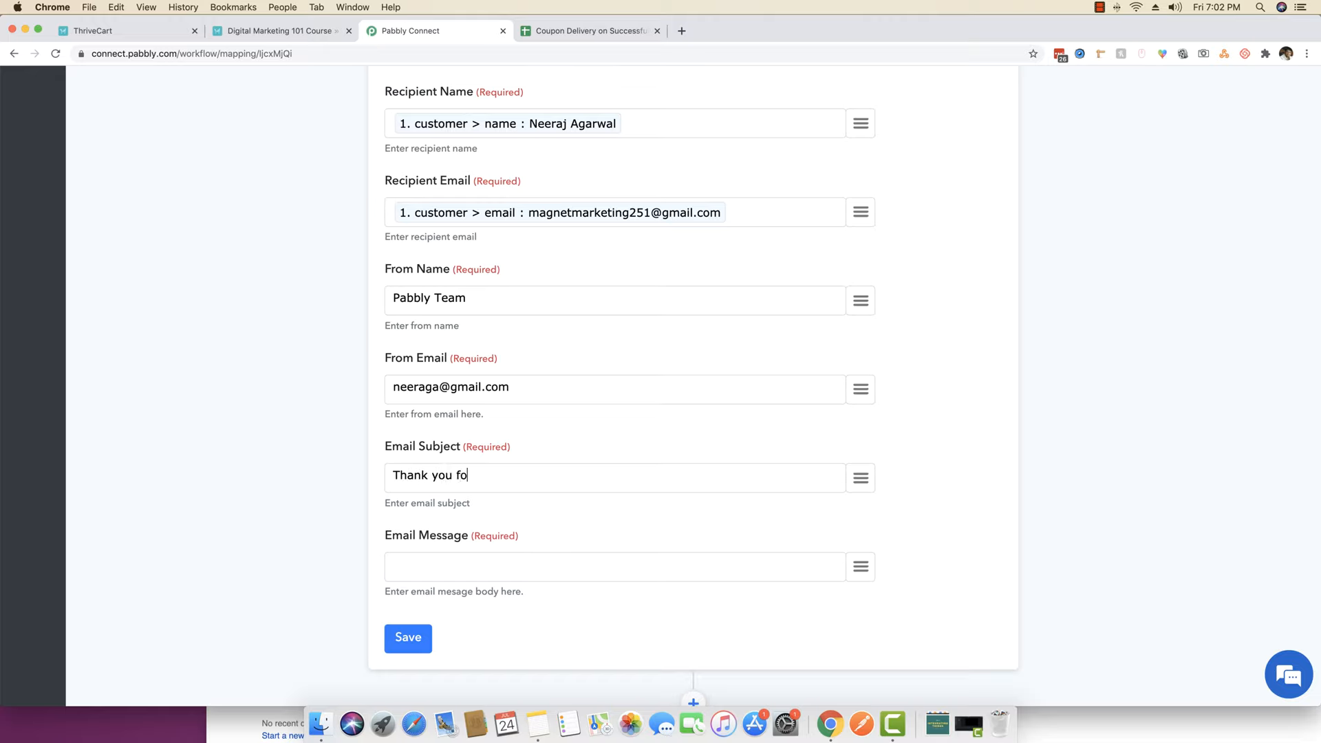
{"action": "type", "text": "r your purchase. Coupon Code A"}
{"action": "type", "text": "ttac"}
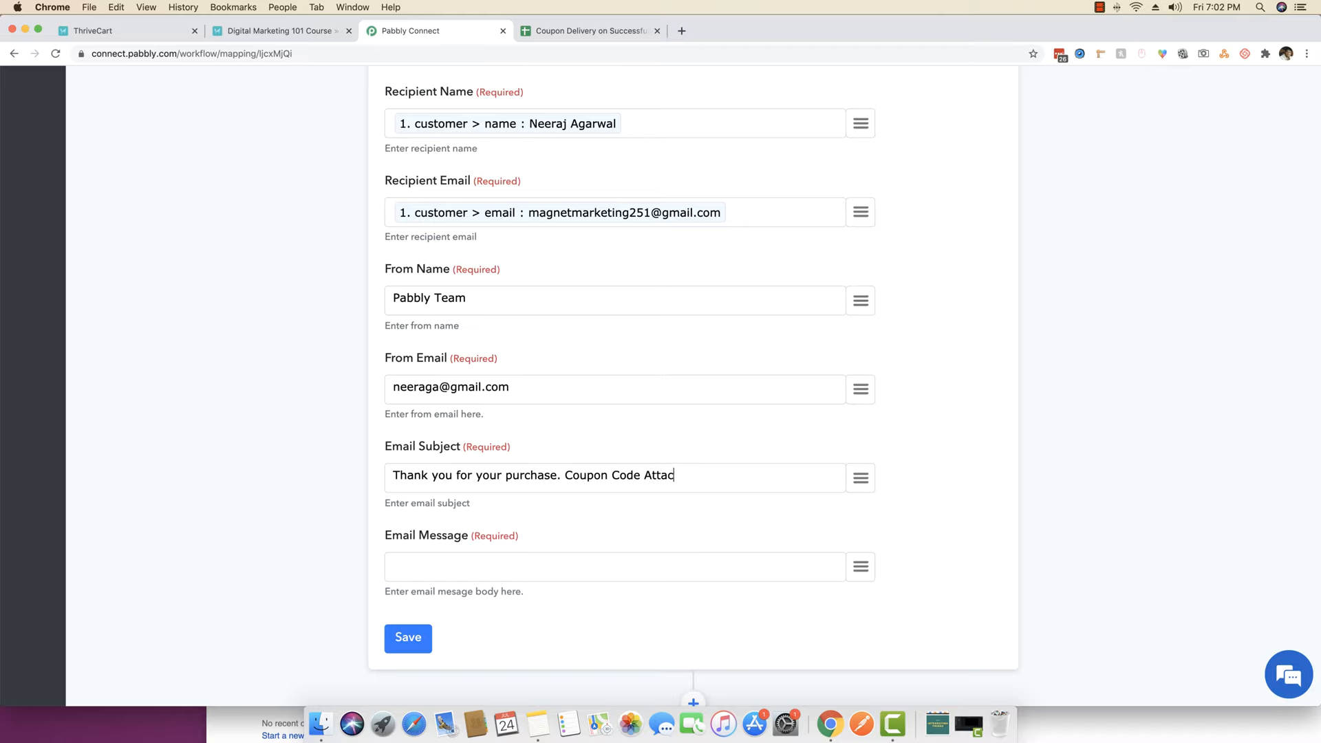
{"action": "type", "text": "jehed."}
- Begin the message body with 'Hello' followed by the mapped buyer's name and a comma
{"action": "left_click", "coordinate": [541, 573]}
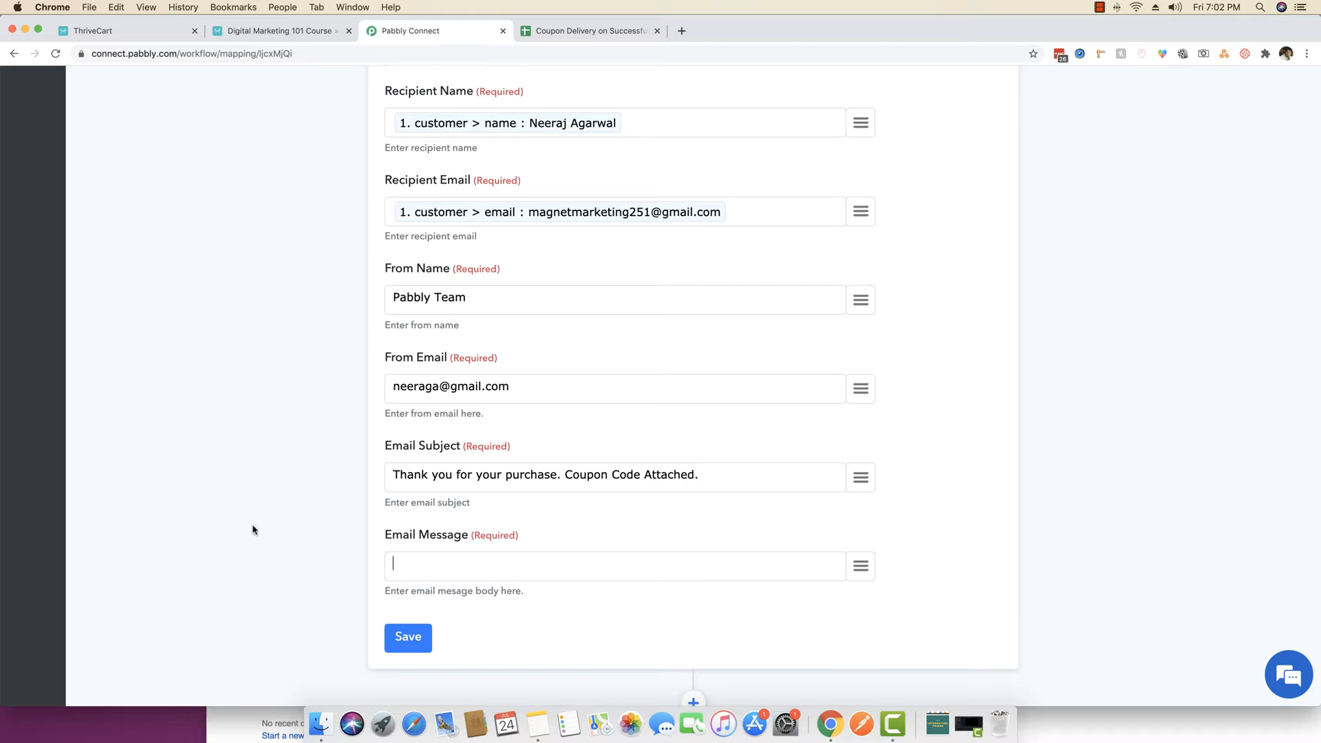
{"action": "scroll", "coordinate": [253, 530], "scroll_direction": "down", "scroll_amount": 2}
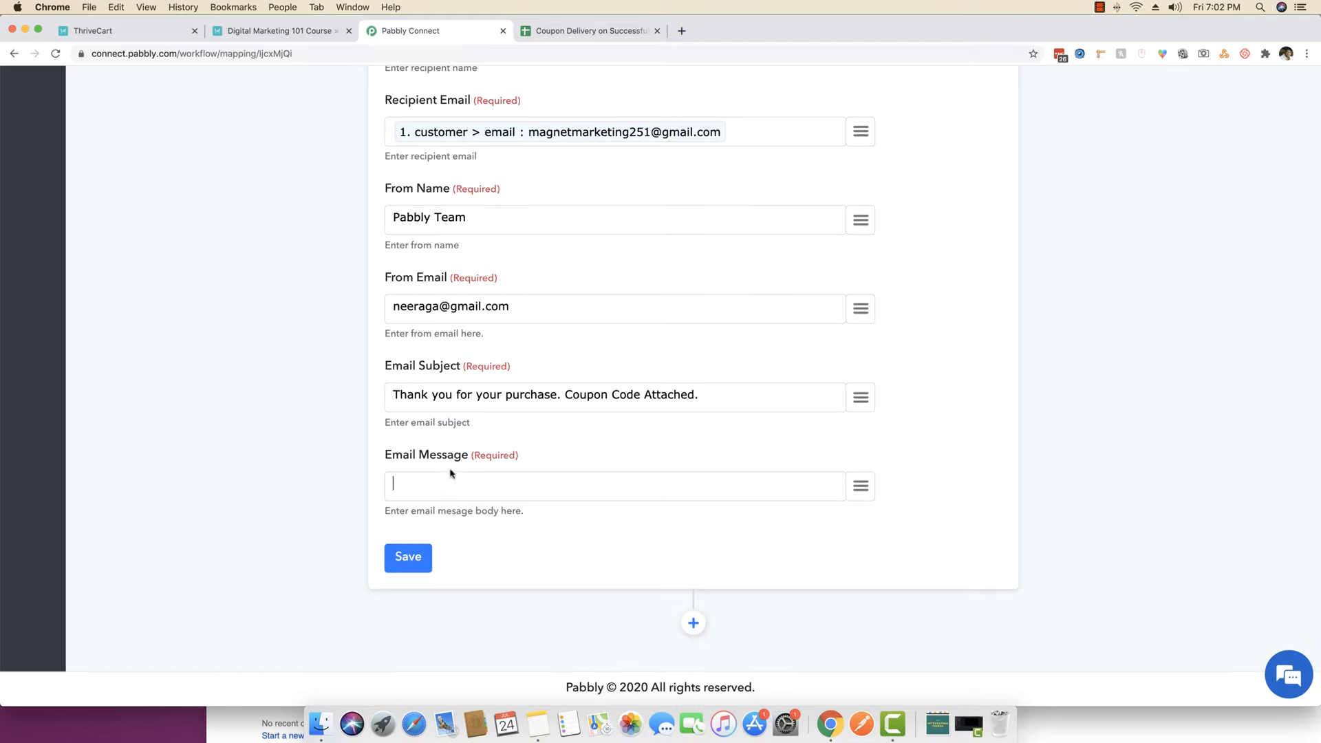
{"action": "type", "text": "Hello"}
{"action": "left_click", "coordinate": [861, 486]}
{"action": "scroll", "coordinate": [832, 420], "scroll_direction": "down", "scroll_amount": 5}
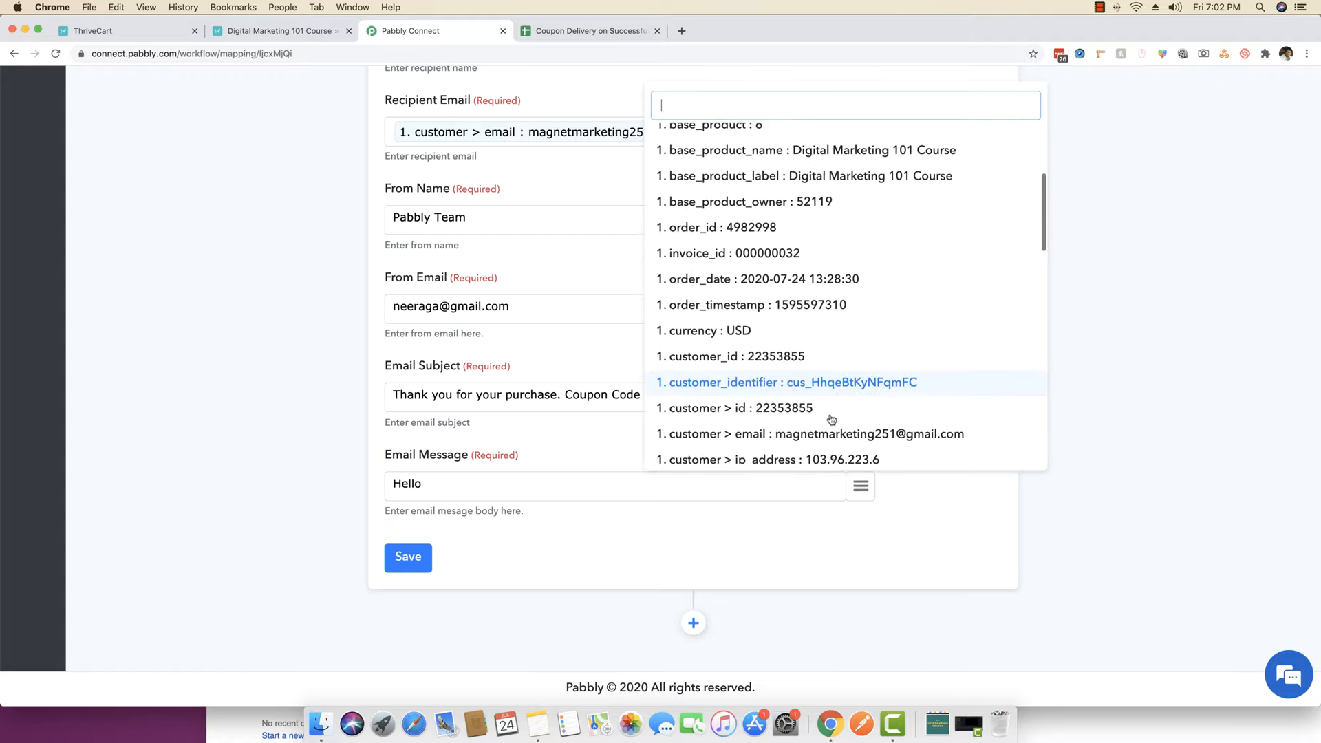
{"action": "scroll", "coordinate": [831, 420], "scroll_direction": "down", "scroll_amount": 4}
{"action": "left_click", "coordinate": [757, 434]}
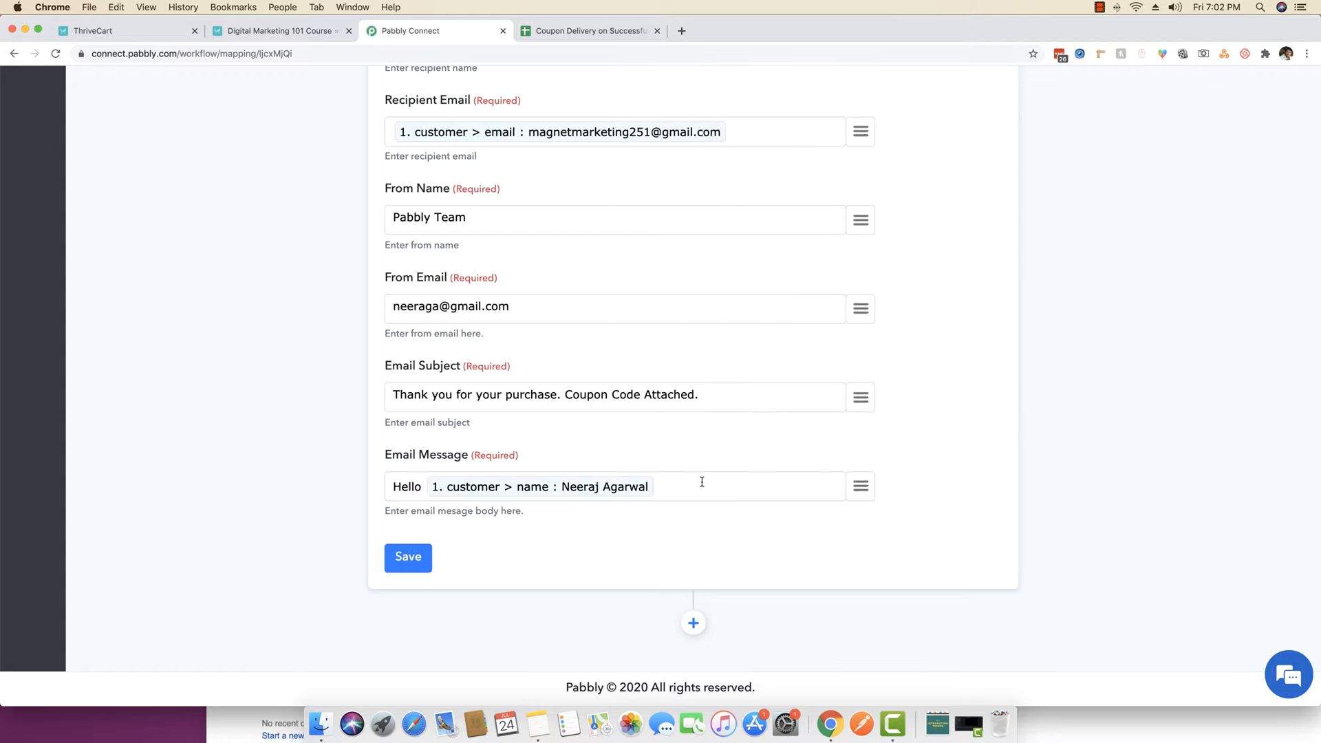
{"action": "type", "text": ","}
{"action": "key", "text": "Return"}
- Add lines 'Thank you for your purchase.' and 'The coupon code to access your purchase is right below.'
{"action": "type", "text": "Thank you for your pued"}
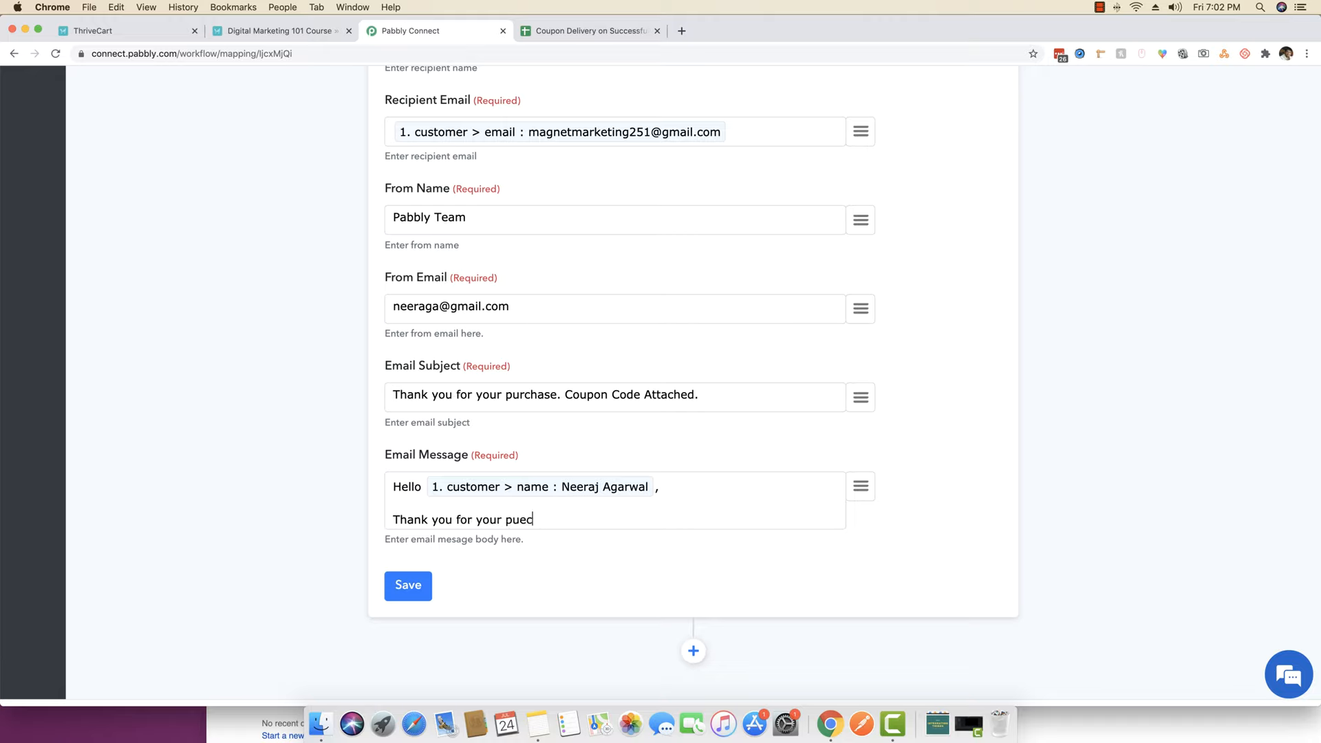
{"action": "type", "text": "case."}
{"action": "key", "text": "BackSpace"}
{"action": "type", "text": "chase."}
{"action": "key", "text": "Return"}
{"action": "type", "text": "The copuo"}
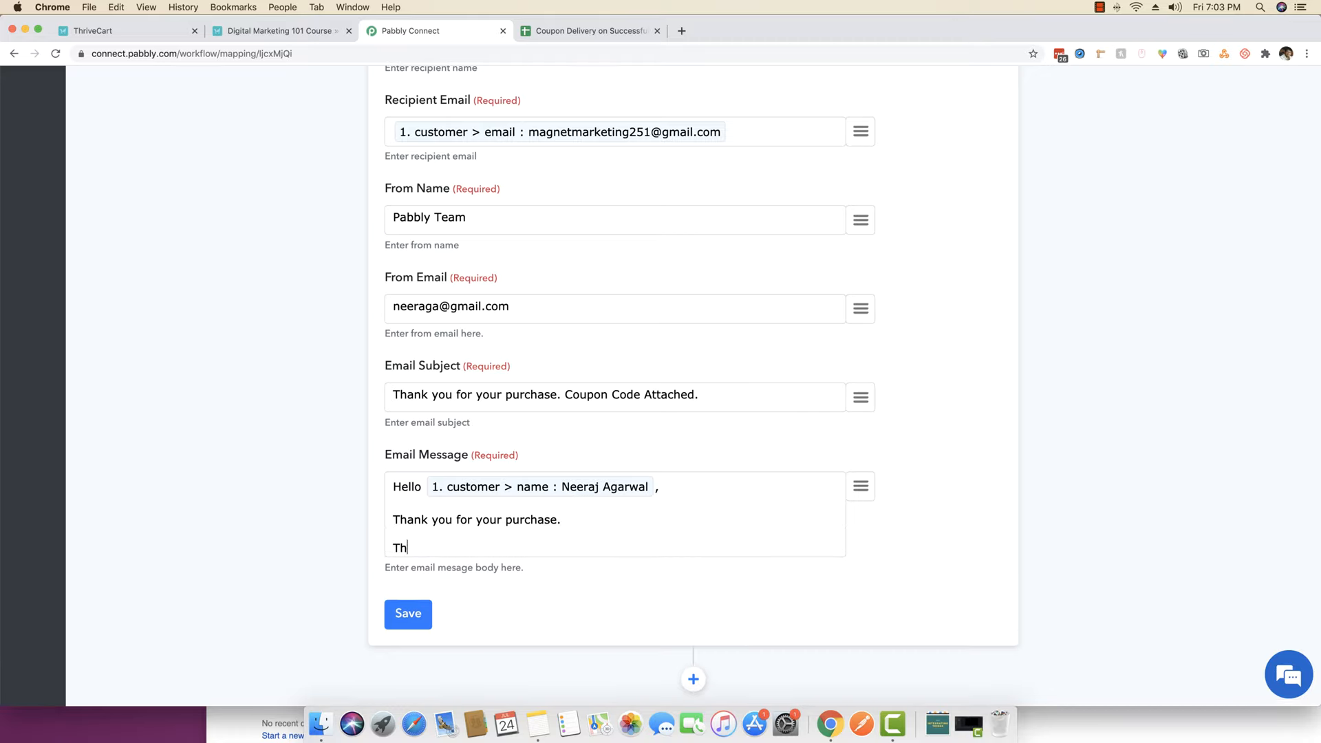
{"action": "key", "text": "BackSpace"}
{"action": "key", "text": "BackSpace"}
{"action": "key", "text": "BackSpace"}
{"action": "type", "text": "upon code to access your pur"}
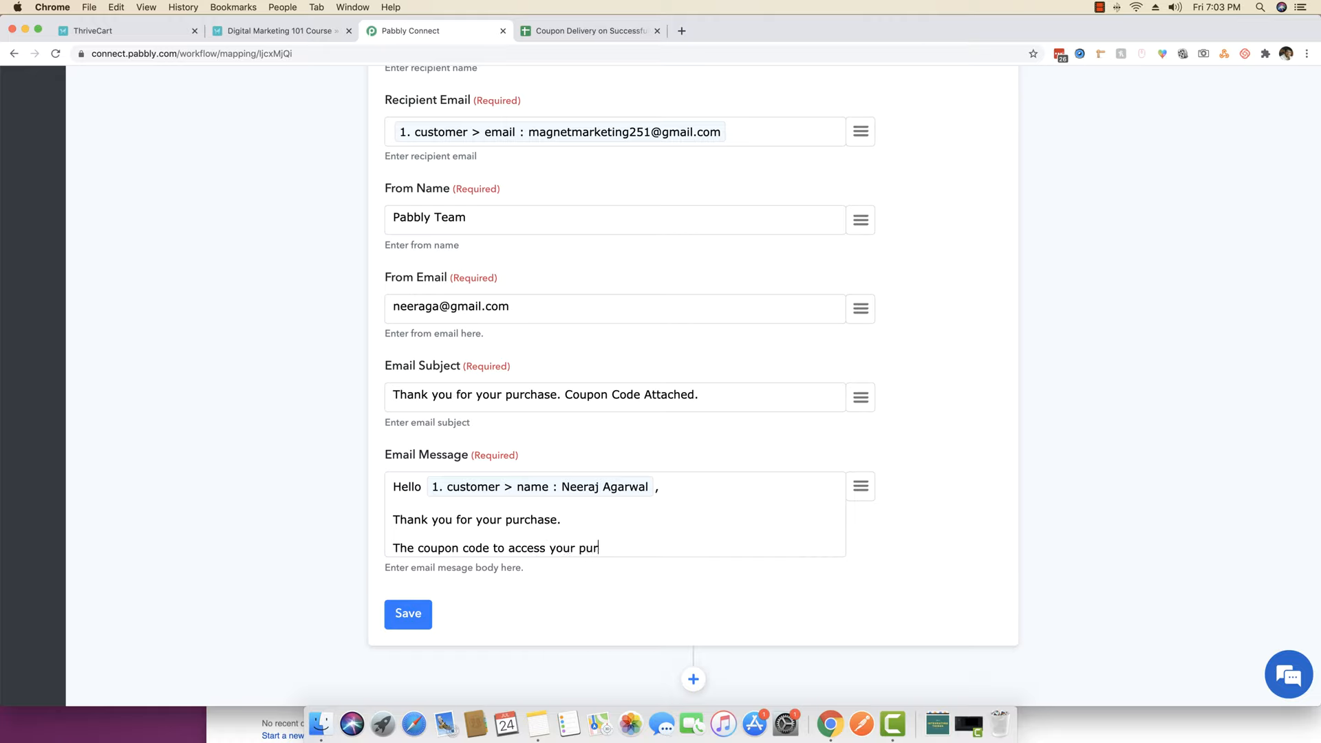
{"action": "type", "text": "chase is rig"}
{"action": "type", "text": "ht bleo"}
{"action": "type", "text": "ow."}
{"action": "key", "text": "Return"}
- Add a bold 'Access Here:' line followed by the sheet's coupon field 3. data > 0 > 0
{"action": "type", "text": "Access H"}
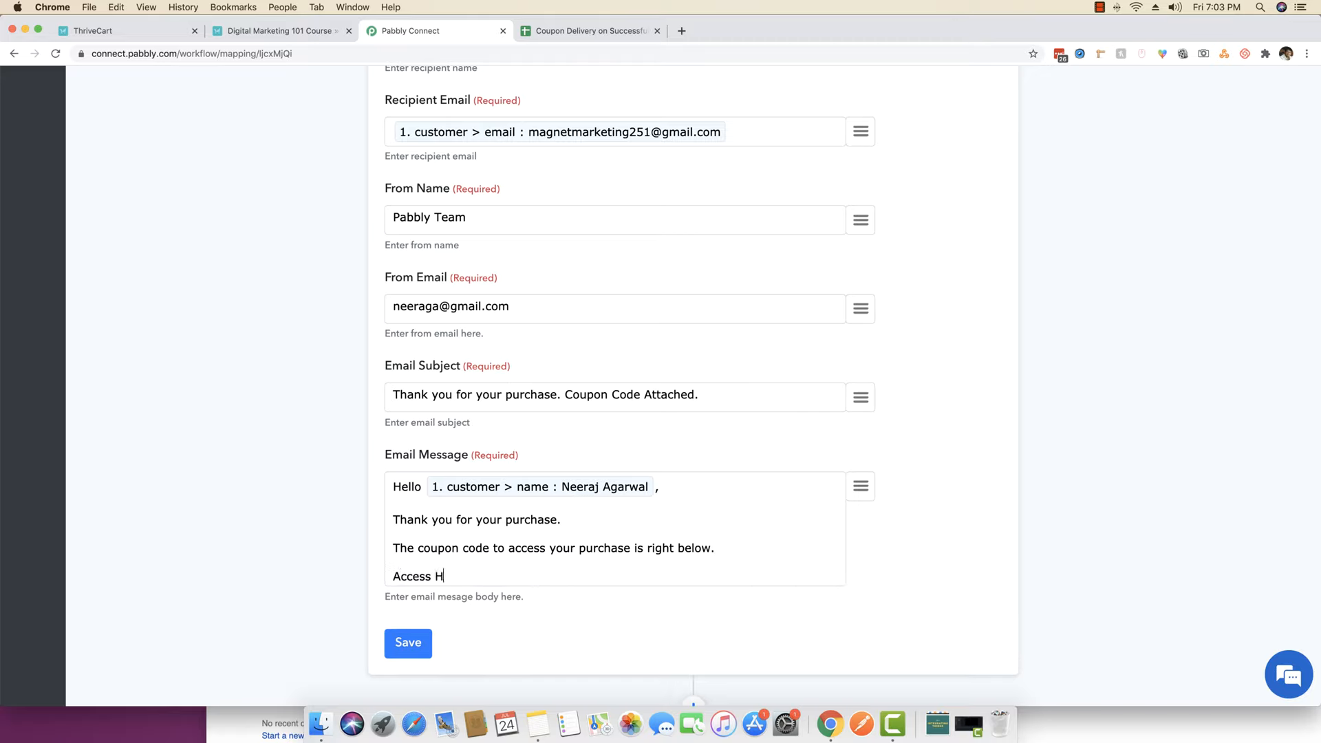
{"action": "type", "text": "ere:"}
{"action": "left_click_drag", "start_coordinate": [475, 572], "coordinate": [385, 577]}
{"action": "key", "text": "super+b"}
{"action": "left_click", "coordinate": [540, 573]}
{"action": "key", "text": "Return"}
{"action": "scroll", "coordinate": [551, 575], "scroll_direction": "down", "scroll_amount": 3}
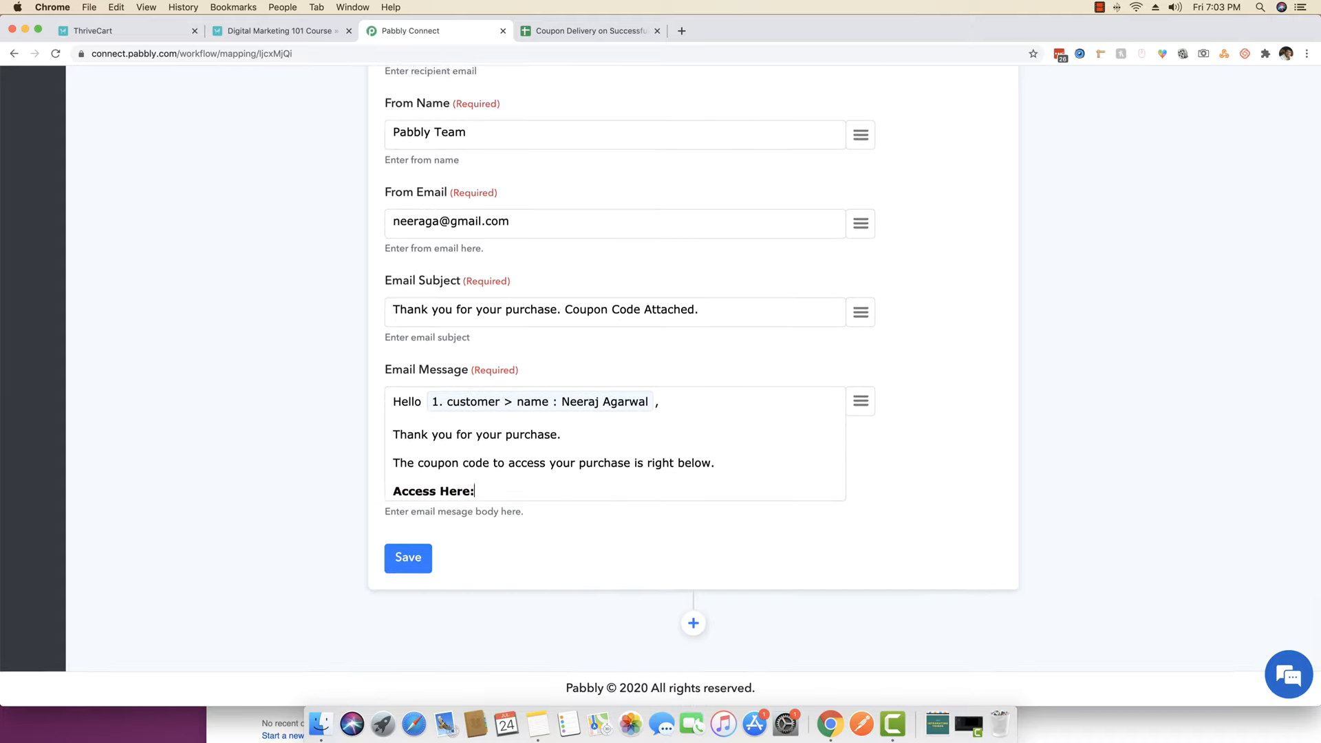
{"action": "left_click", "coordinate": [864, 387]}
{"action": "scroll", "coordinate": [823, 587], "scroll_direction": "down", "scroll_amount": 10}
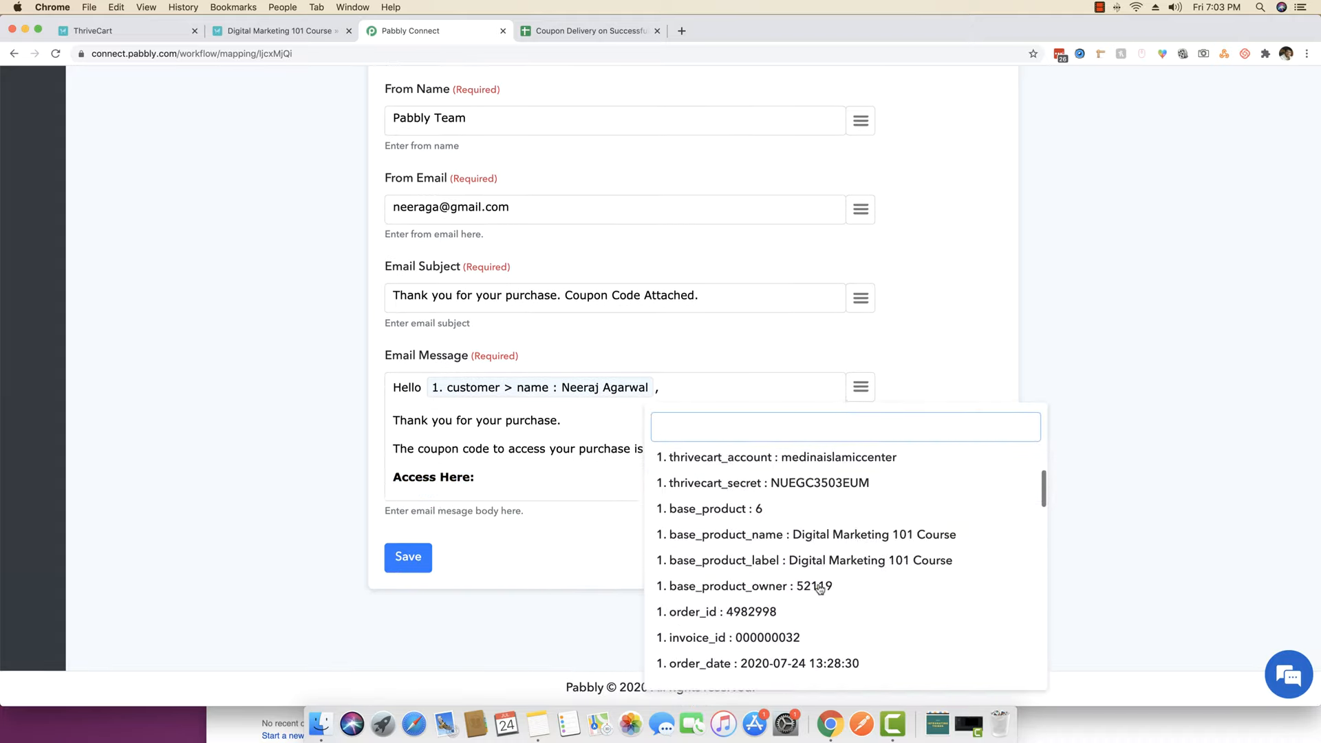
{"action": "scroll", "coordinate": [826, 593], "scroll_direction": "down", "scroll_amount": 15}
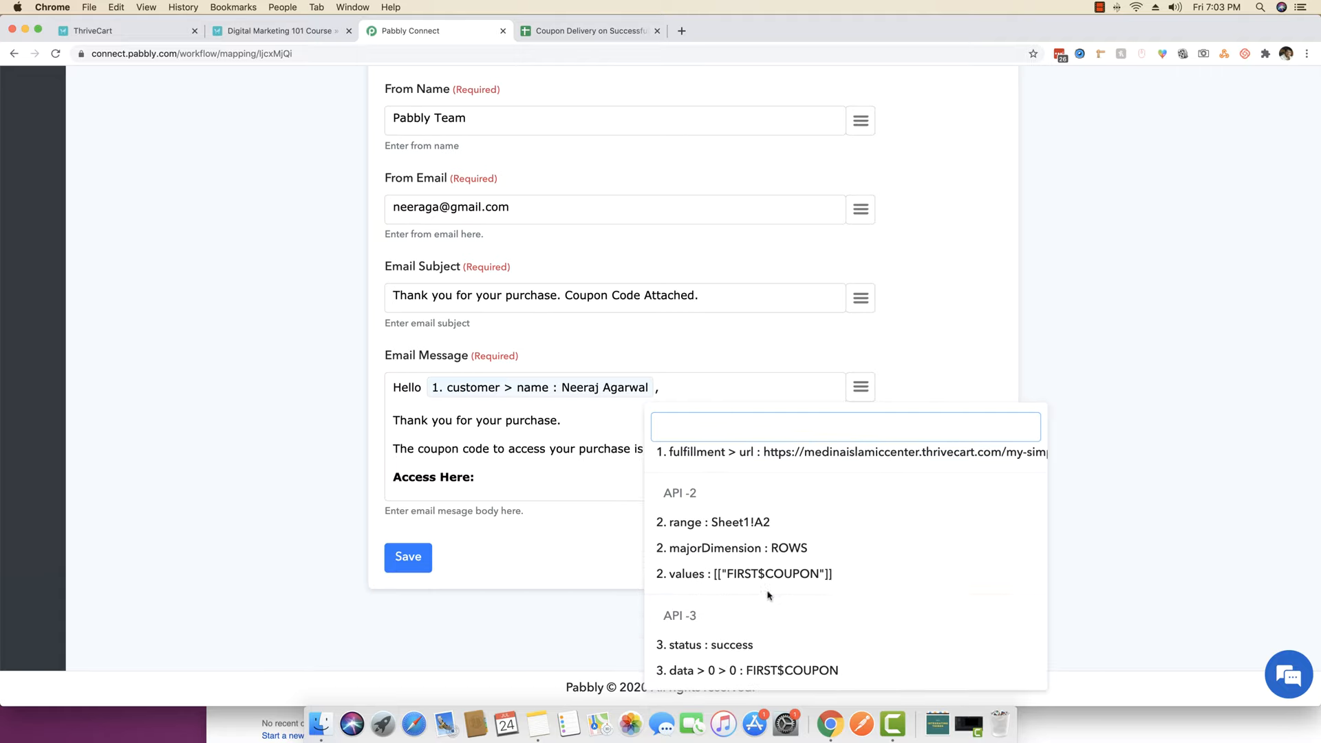
{"action": "left_click", "coordinate": [774, 671]}
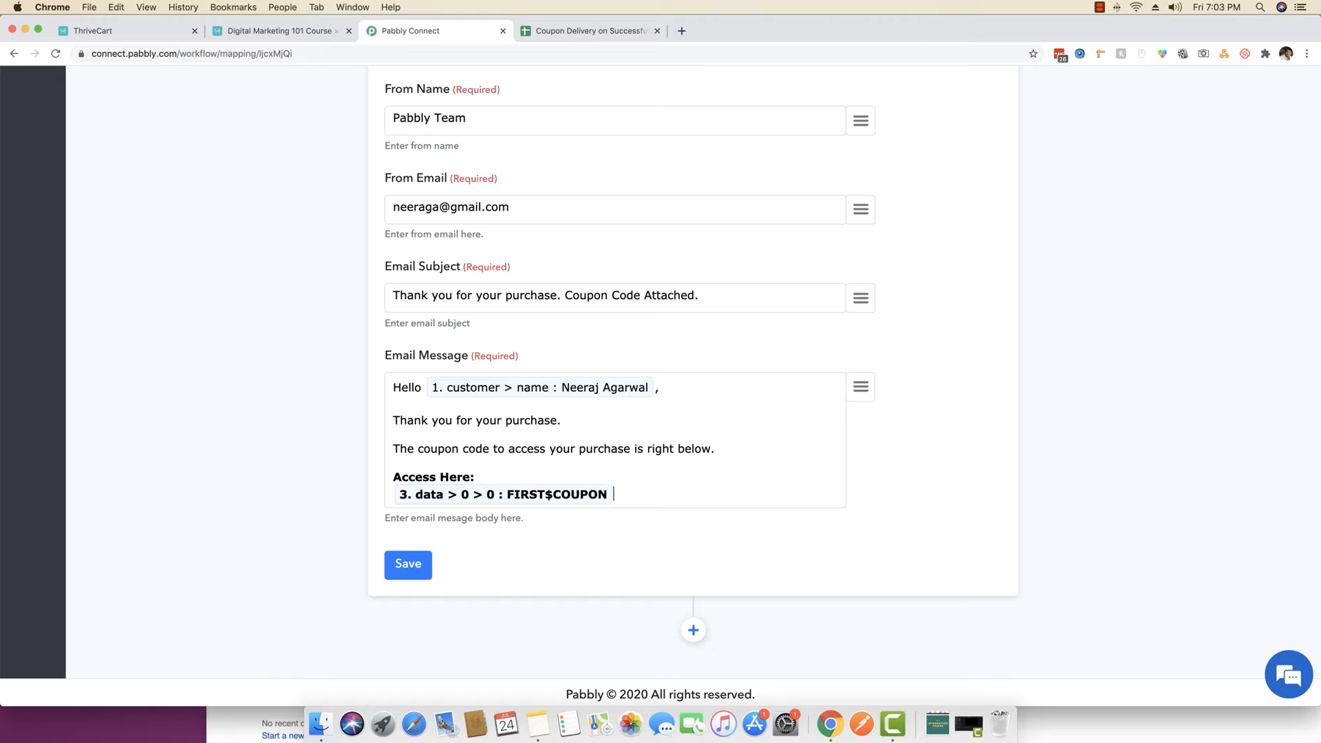
{"action": "key", "text": "Return"}
- Sign off with a non-bold 'Thank you,', the sender's name and 'Pabbly Team'
{"action": "type", "text": "Thanks"}
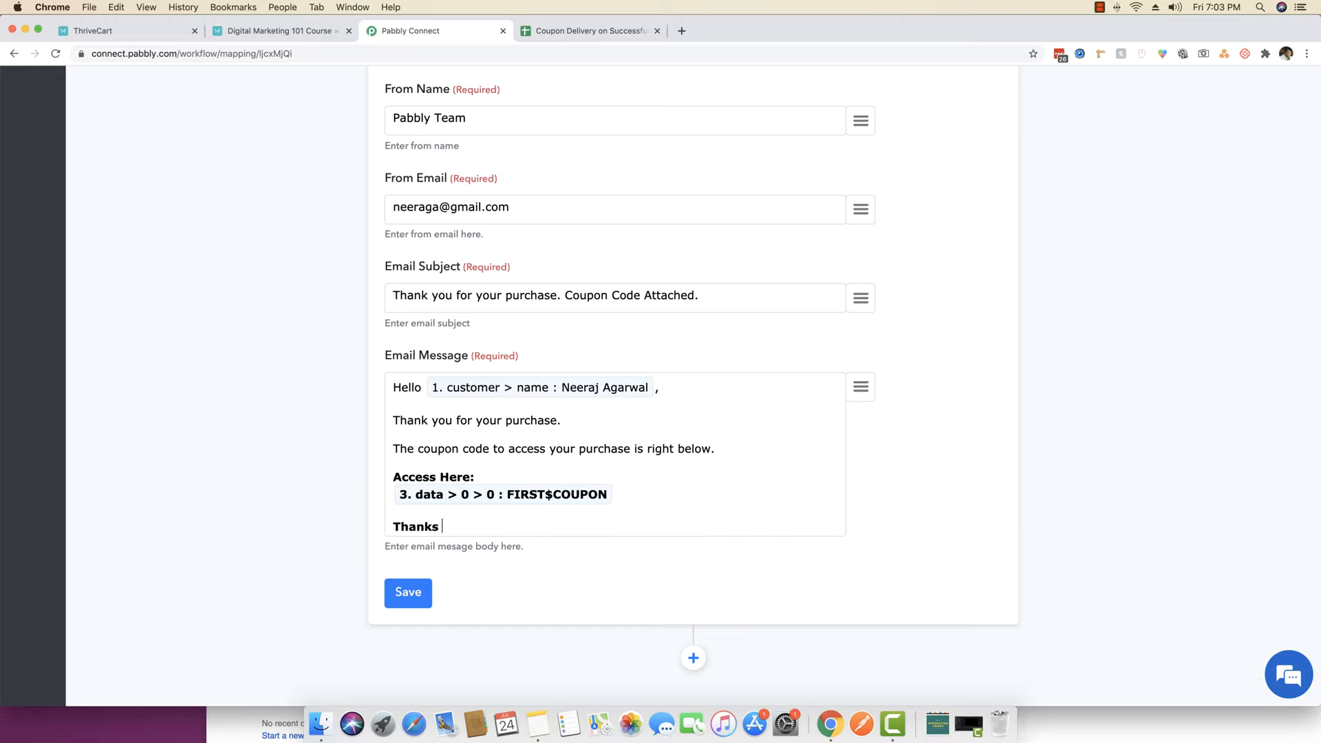
{"action": "type", "text": "you"}
{"action": "left_click_drag", "start_coordinate": [489, 529], "coordinate": [375, 526]}
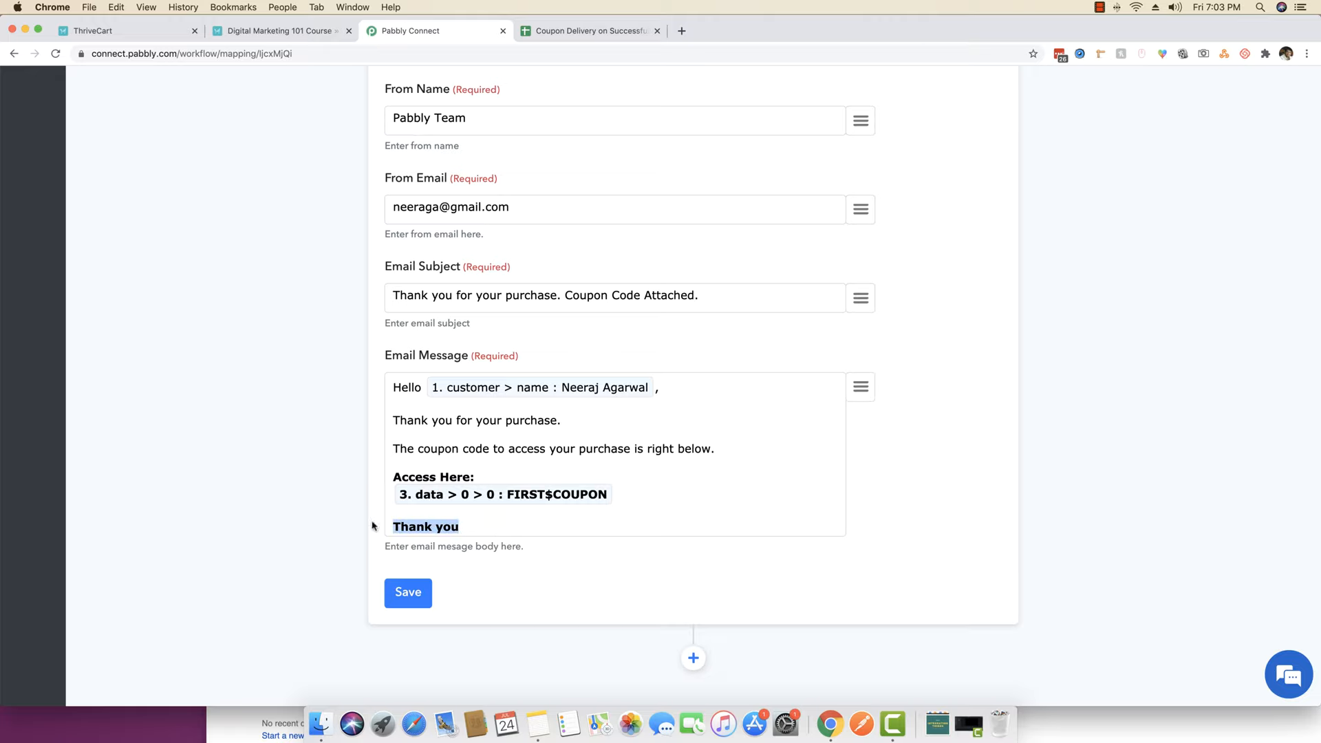
{"action": "key", "text": "ctrl+b"}
{"action": "left_click", "coordinate": [483, 526]}
{"action": "type", "text": ","}
{"action": "key", "text": "Return"}
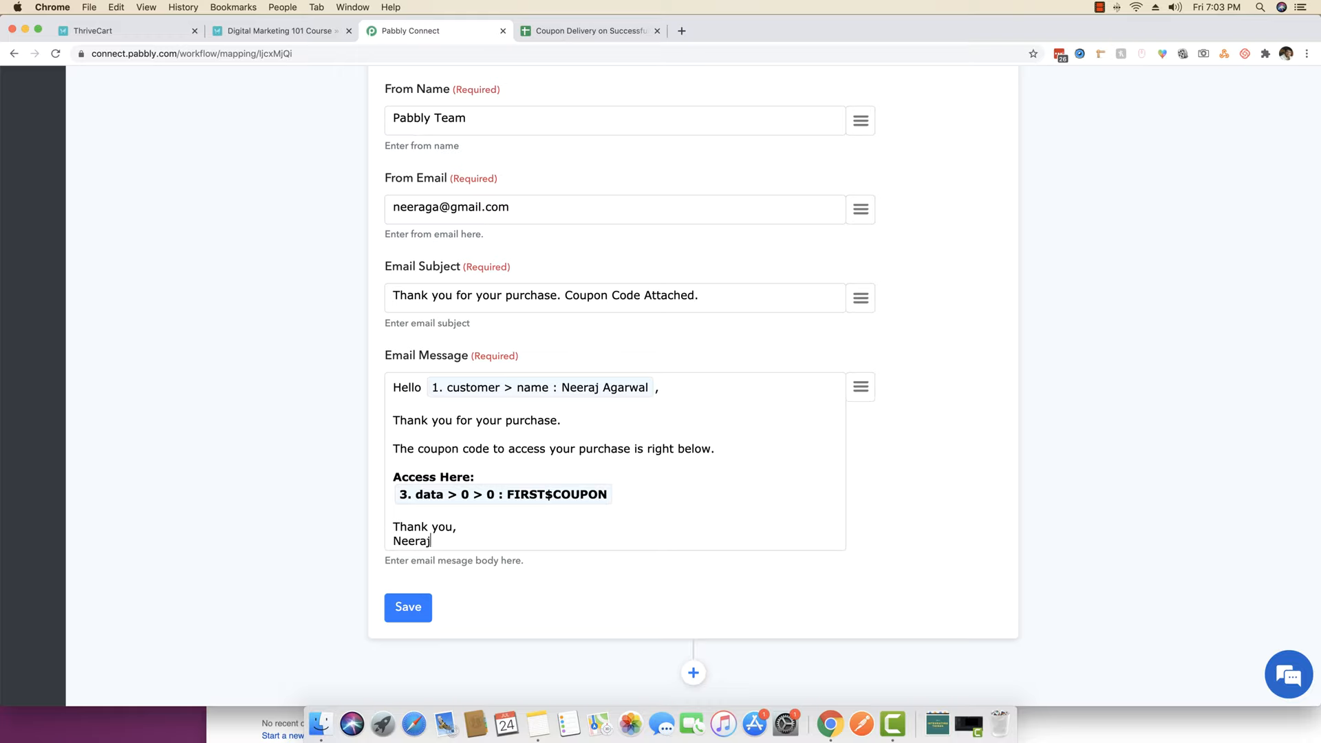
{"action": "type", "text": "wal"}
{"action": "key", "text": "Return"}
{"action": "type", "text": "Pabb;y"}
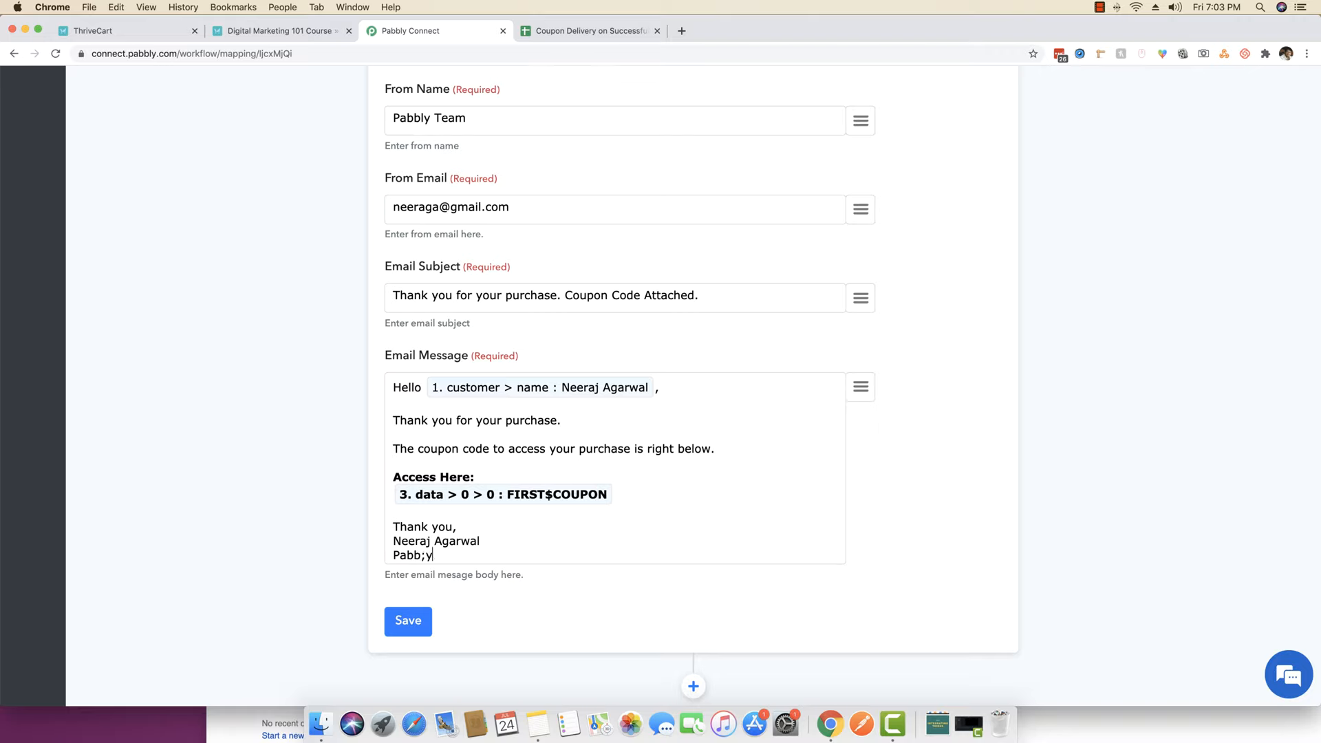
{"action": "key", "text": "BackSpace"}
{"action": "key", "text": "BackSpace"}
{"action": "type", "text": "ly Team"}
- Save the Gmail step and send a successful test email
{"action": "scroll", "coordinate": [726, 434], "scroll_direction": "up", "scroll_amount": 3}
{"action": "scroll", "coordinate": [734, 436], "scroll_direction": "down", "scroll_amount": 4}
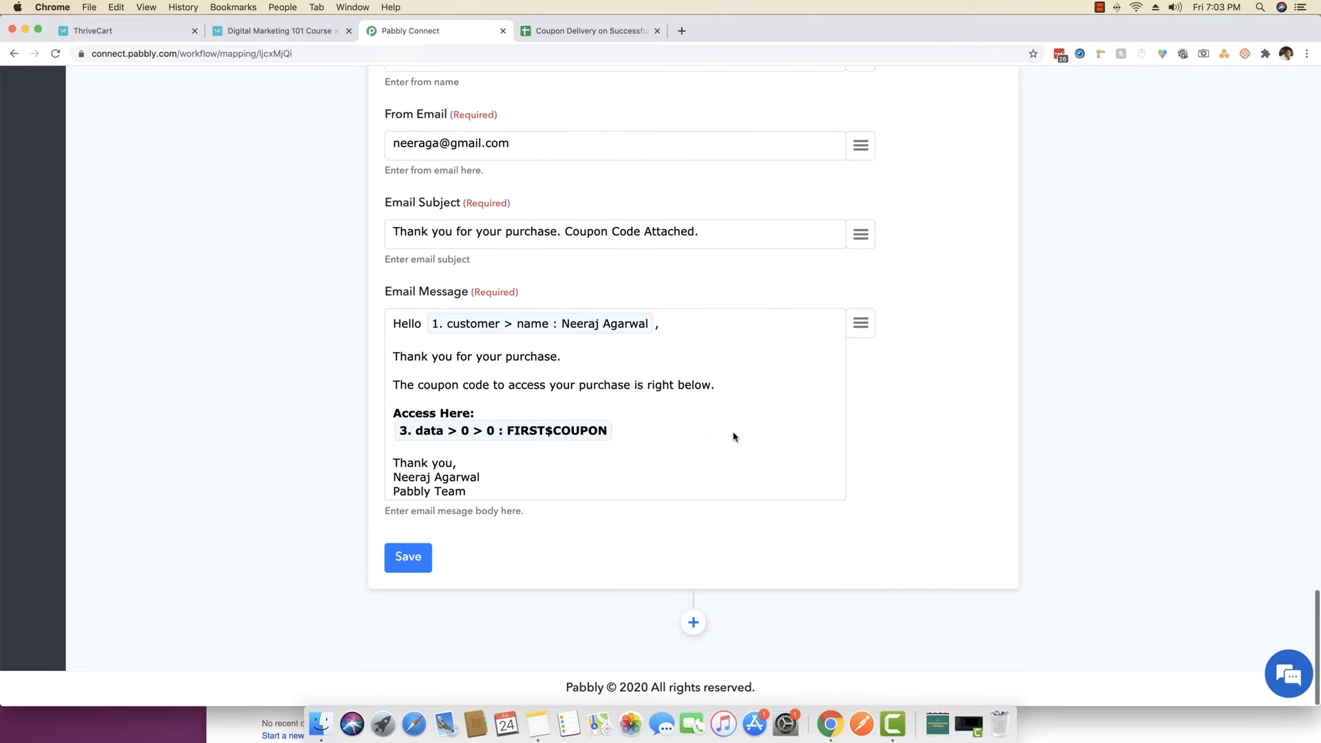
{"action": "left_click", "coordinate": [406, 561]}
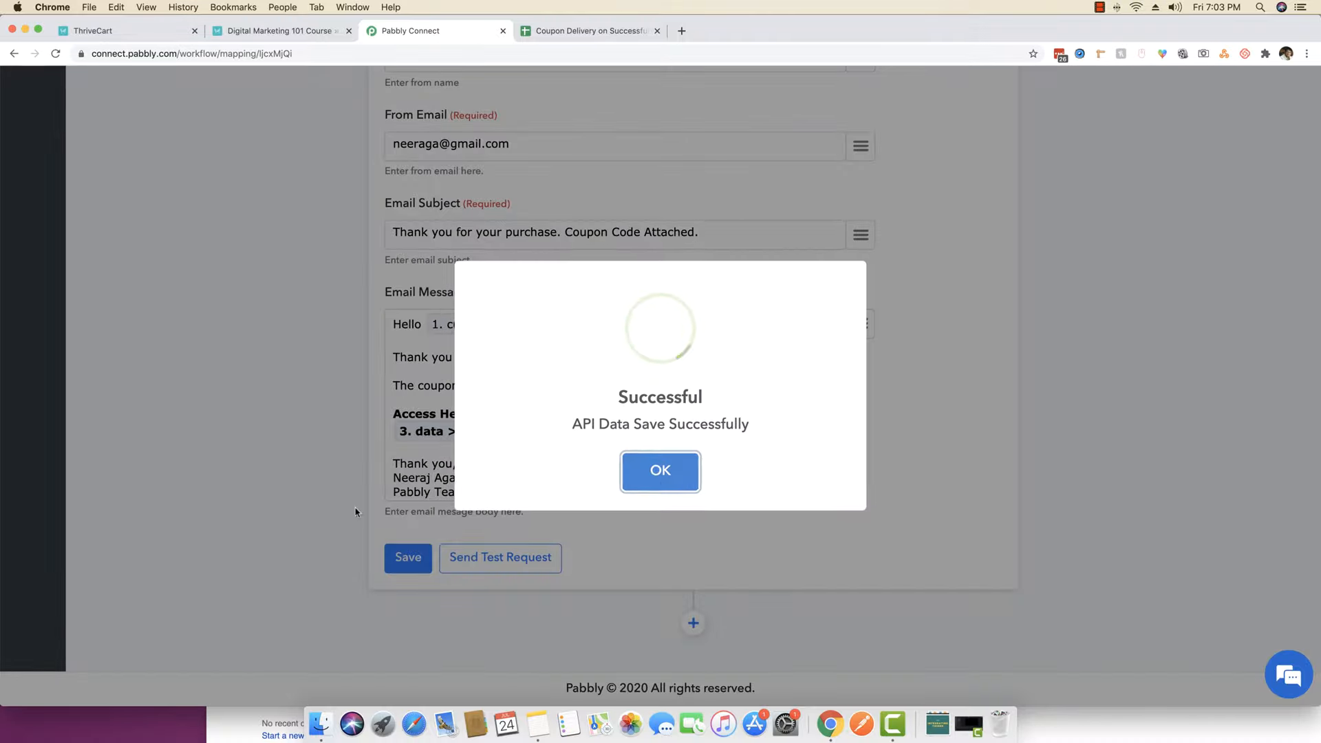
{"action": "left_click", "coordinate": [655, 481]}
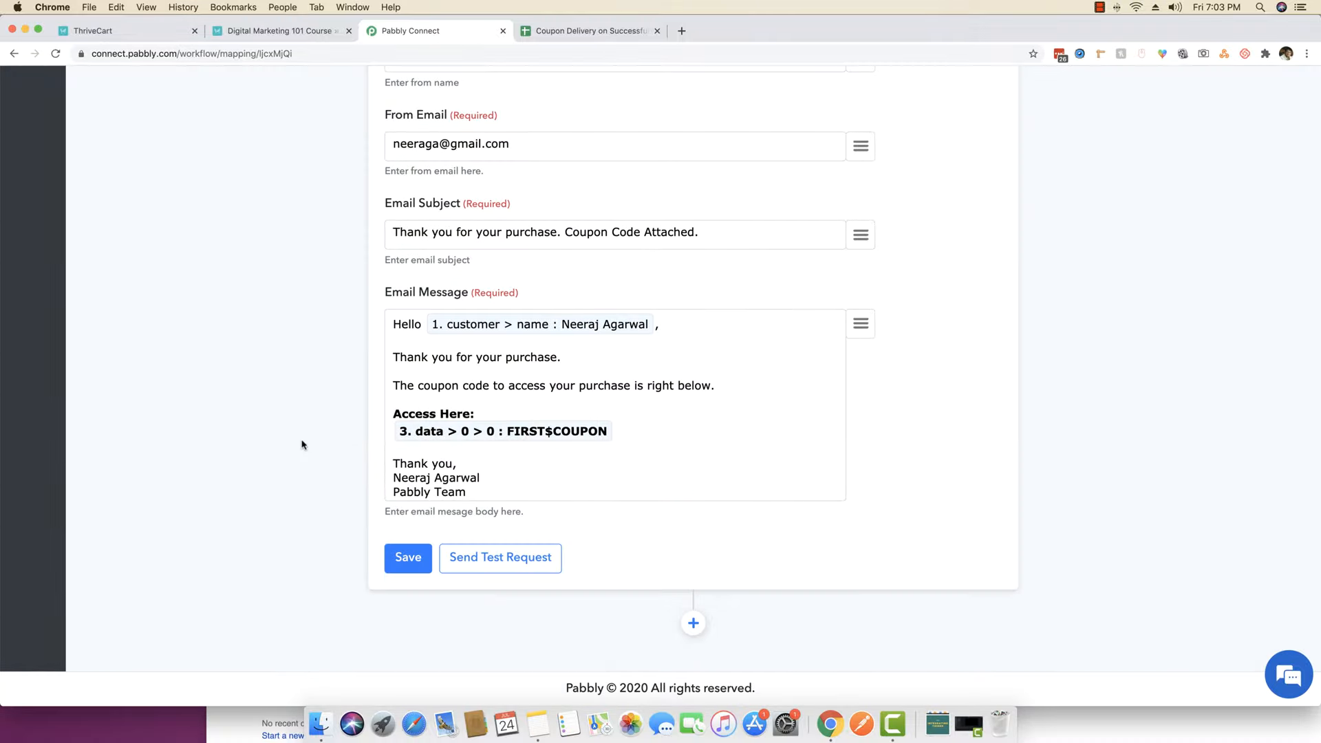
{"action": "left_click", "coordinate": [503, 563]}
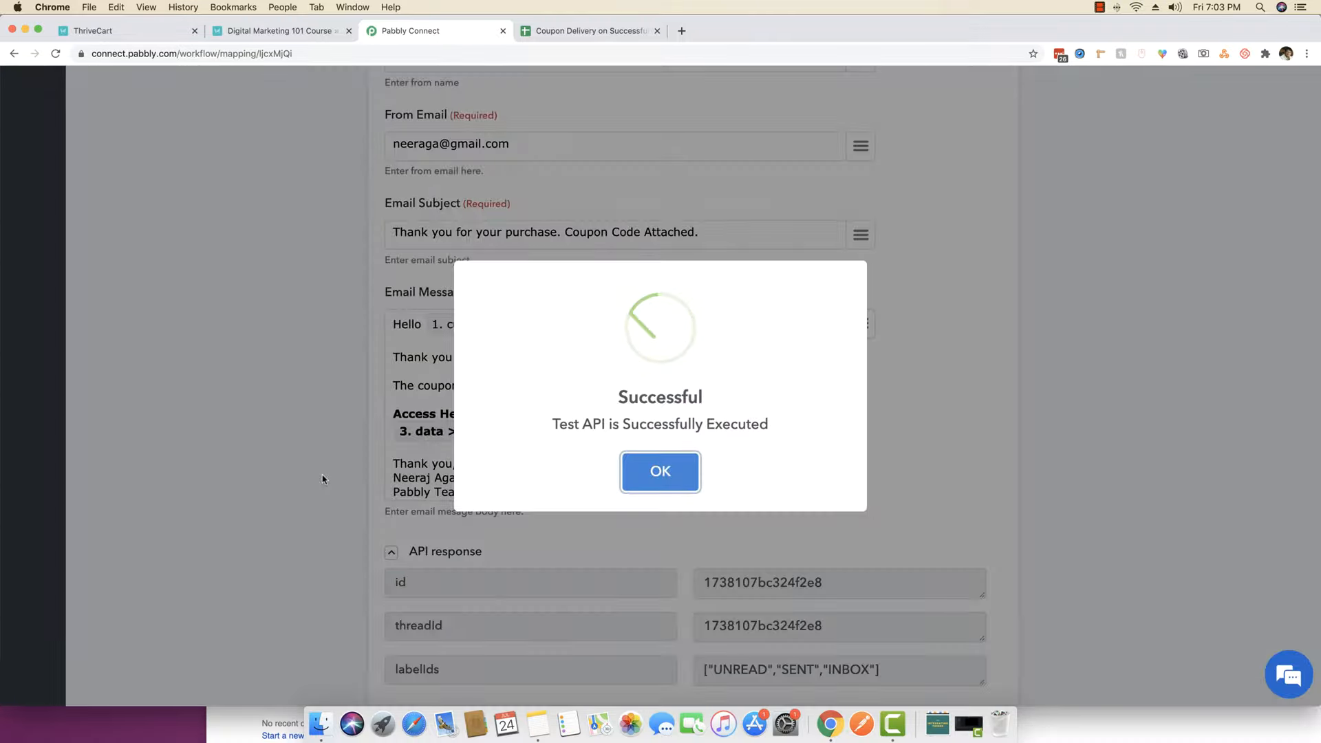
{"action": "left_click", "coordinate": [662, 482]}
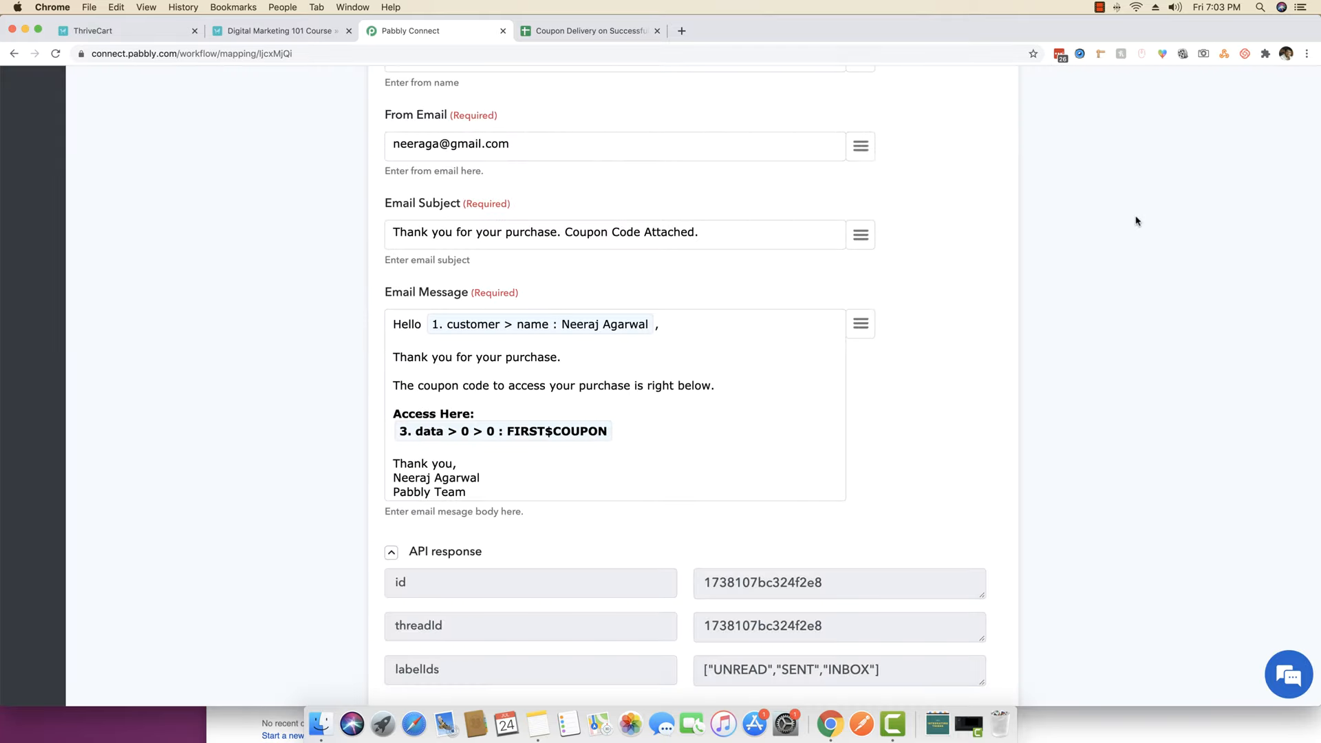
{"action": "left_click", "coordinate": [460, 554]}
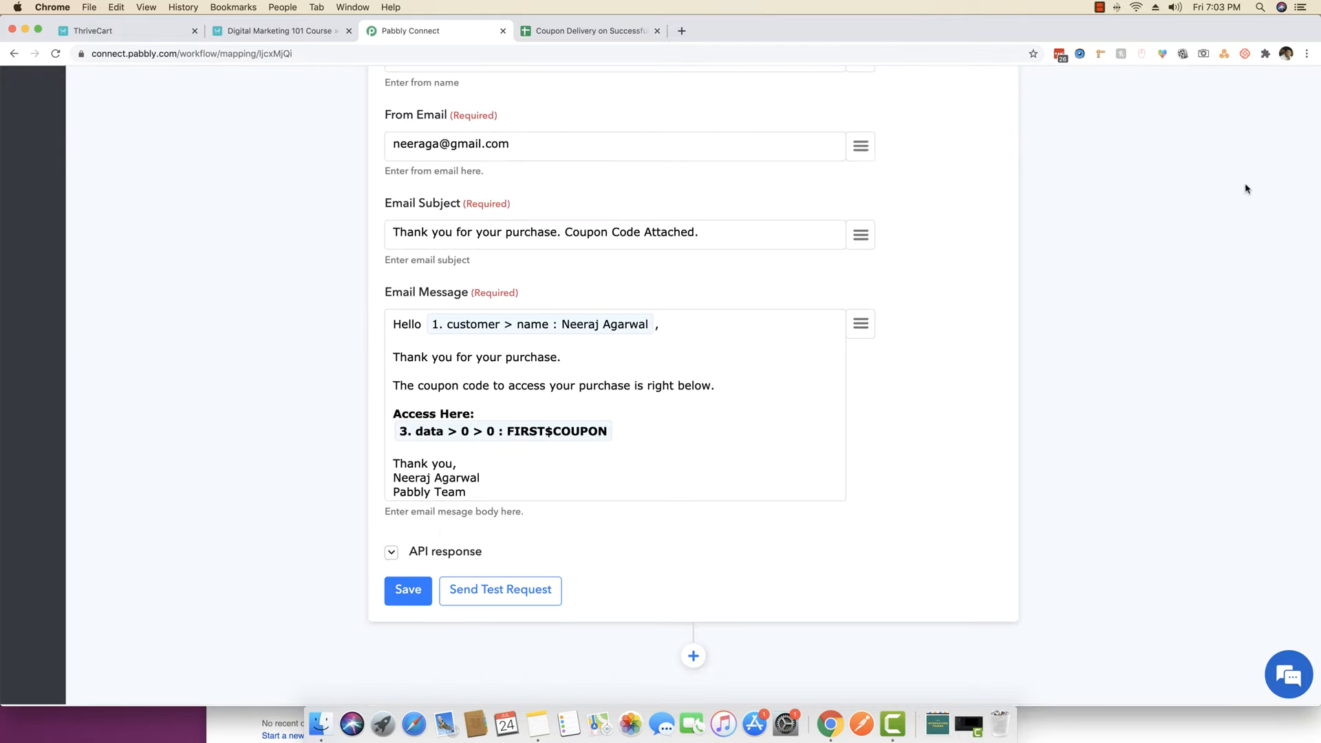
- Verify the 'Thank you for your purchase' test email shows FIRST$COUPON, then return to Pabbly Connect and save again
{"action": "right_click", "coordinate": [831, 724]}
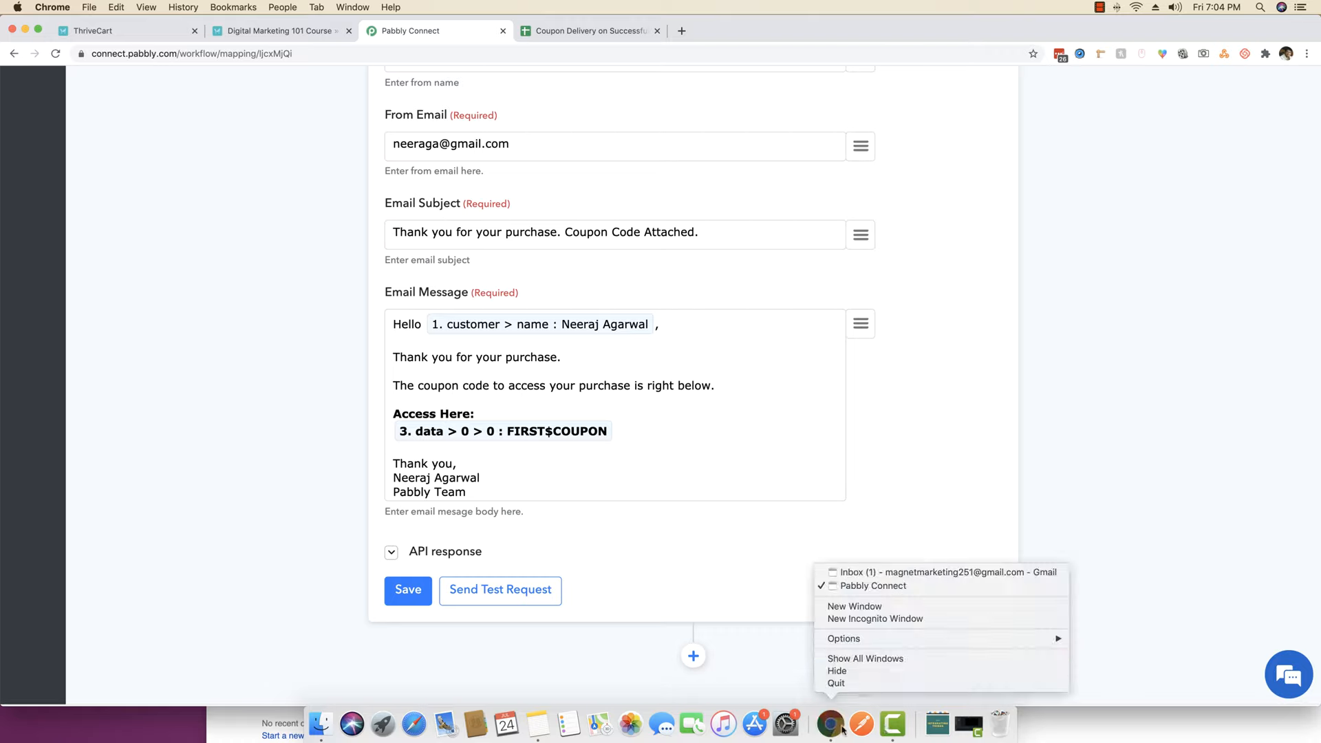
{"action": "left_click", "coordinate": [874, 573]}
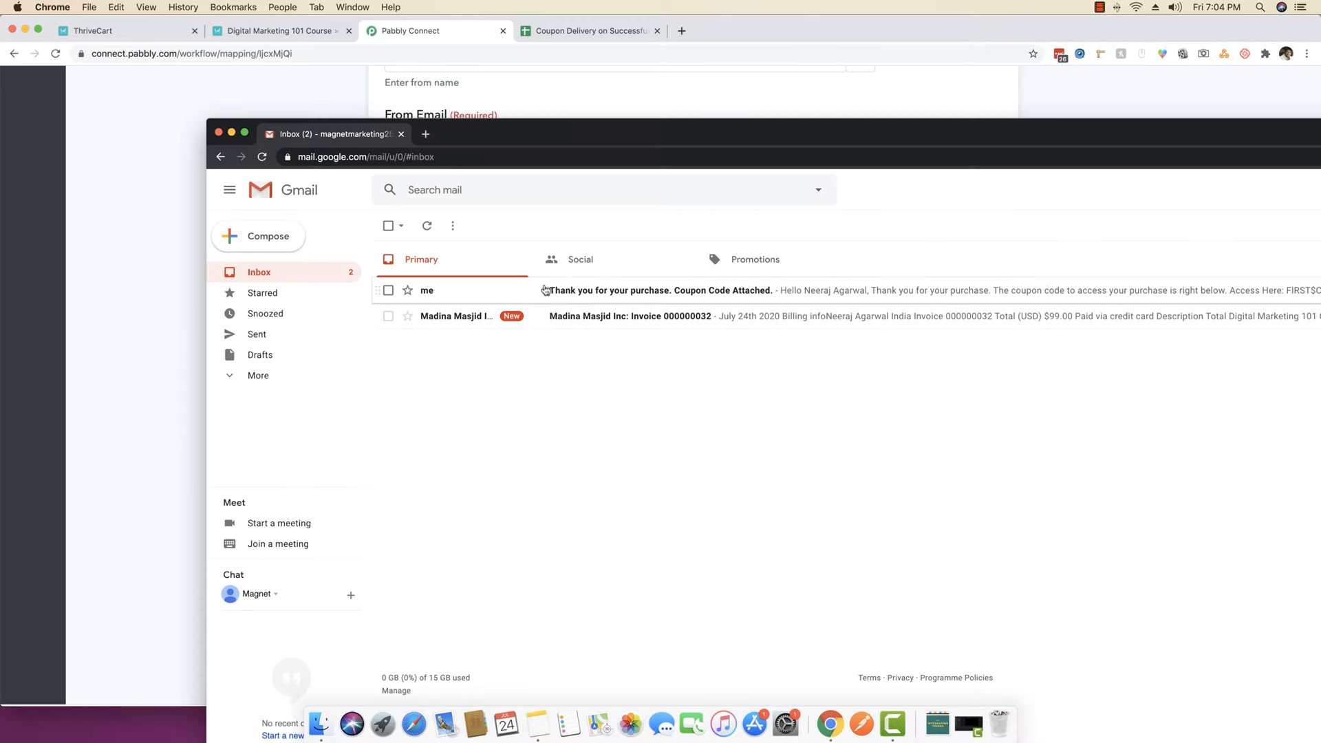
{"action": "left_click", "coordinate": [626, 290]}
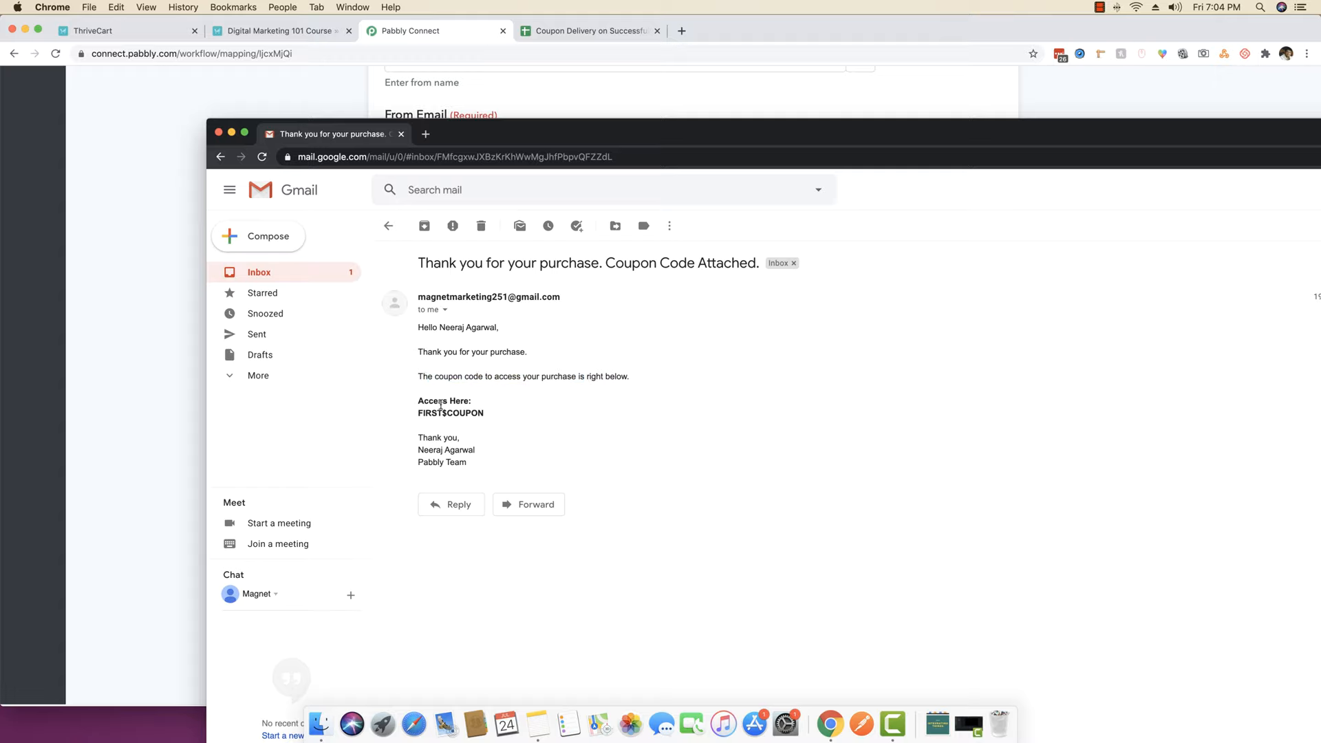
{"action": "left_click_drag", "start_coordinate": [419, 409], "coordinate": [495, 413]}
{"action": "left_click", "coordinate": [495, 413]}
{"action": "left_click", "coordinate": [303, 273]}
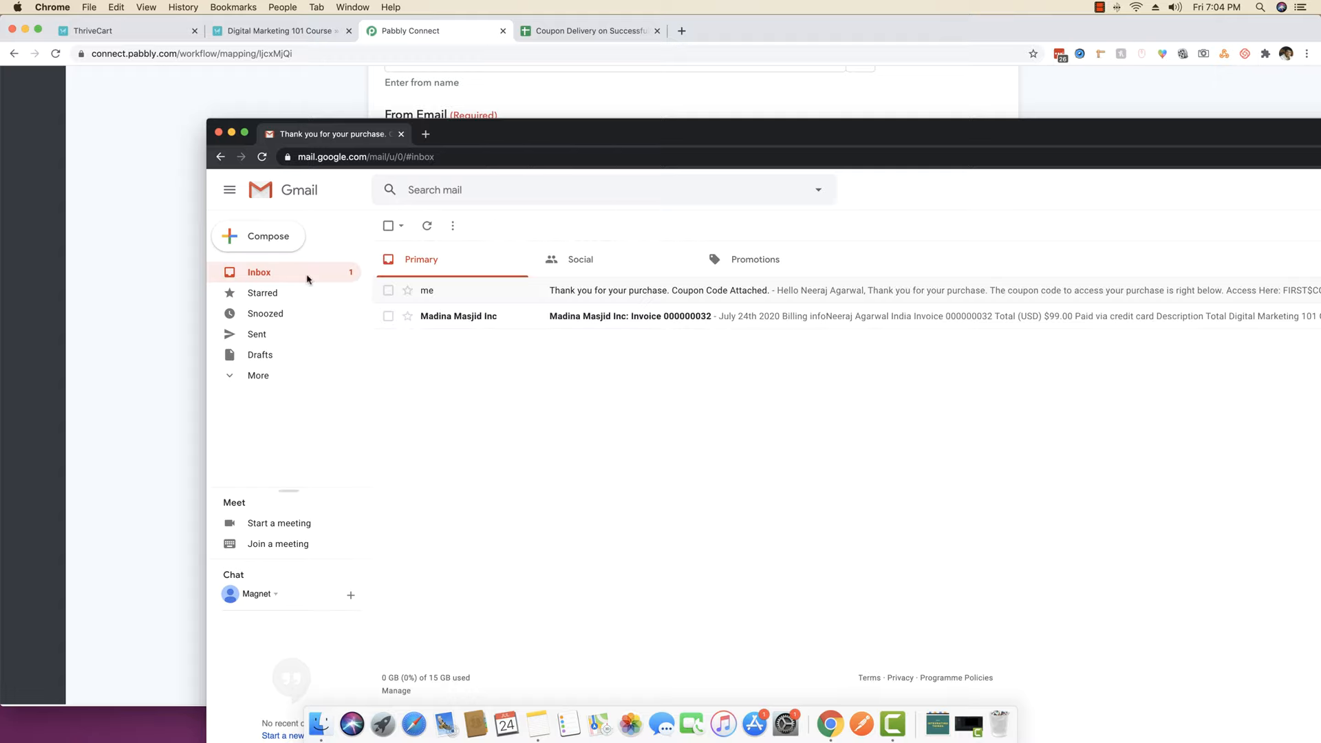
{"action": "left_click", "coordinate": [164, 366]}
{"action": "left_click", "coordinate": [396, 584]}
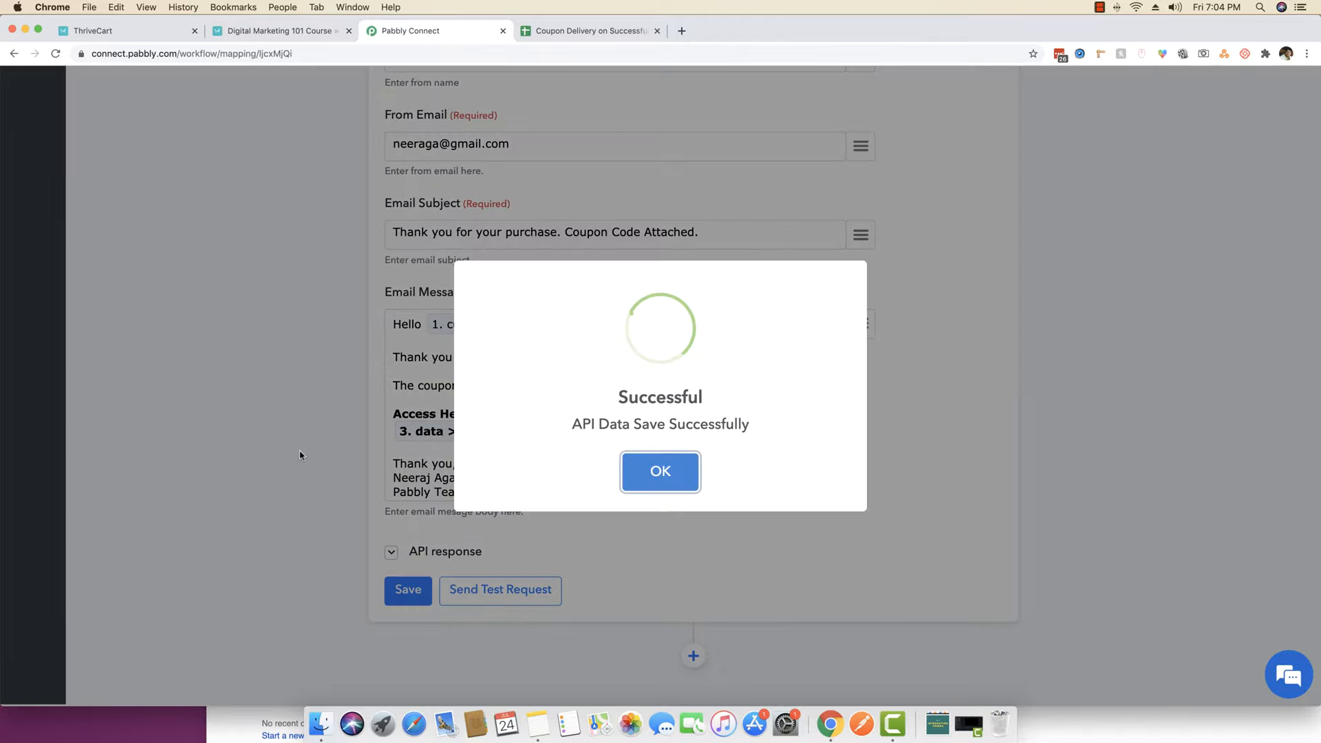
- Collapse the Gmail, JSON Extractor, Google Sheets and ThriveCart steps into a compact outline
{"action": "left_click", "coordinate": [669, 473]}
{"action": "scroll", "coordinate": [667, 457], "scroll_direction": "up", "scroll_amount": 10}
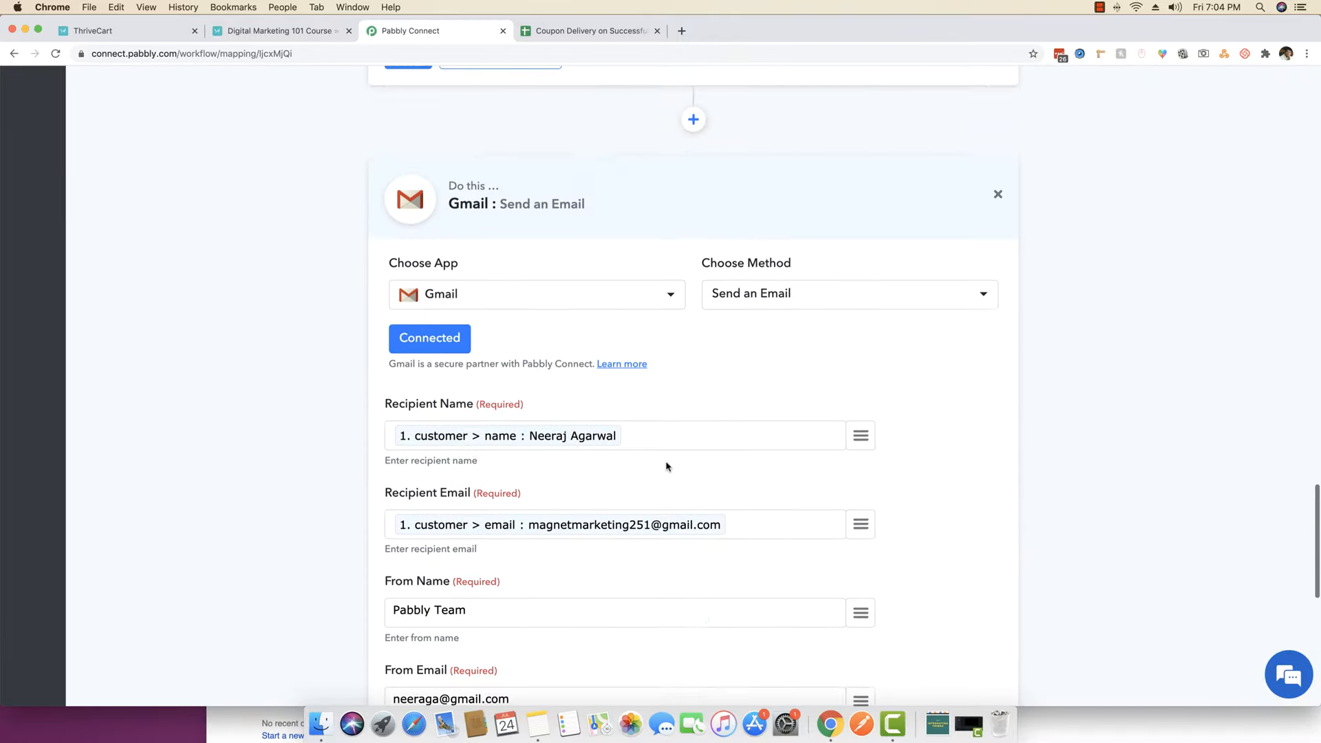
{"action": "left_click", "coordinate": [658, 296]}
{"action": "scroll", "coordinate": [658, 296], "scroll_direction": "up", "scroll_amount": 6}
{"action": "scroll", "coordinate": [658, 296], "scroll_direction": "down", "scroll_amount": 1}
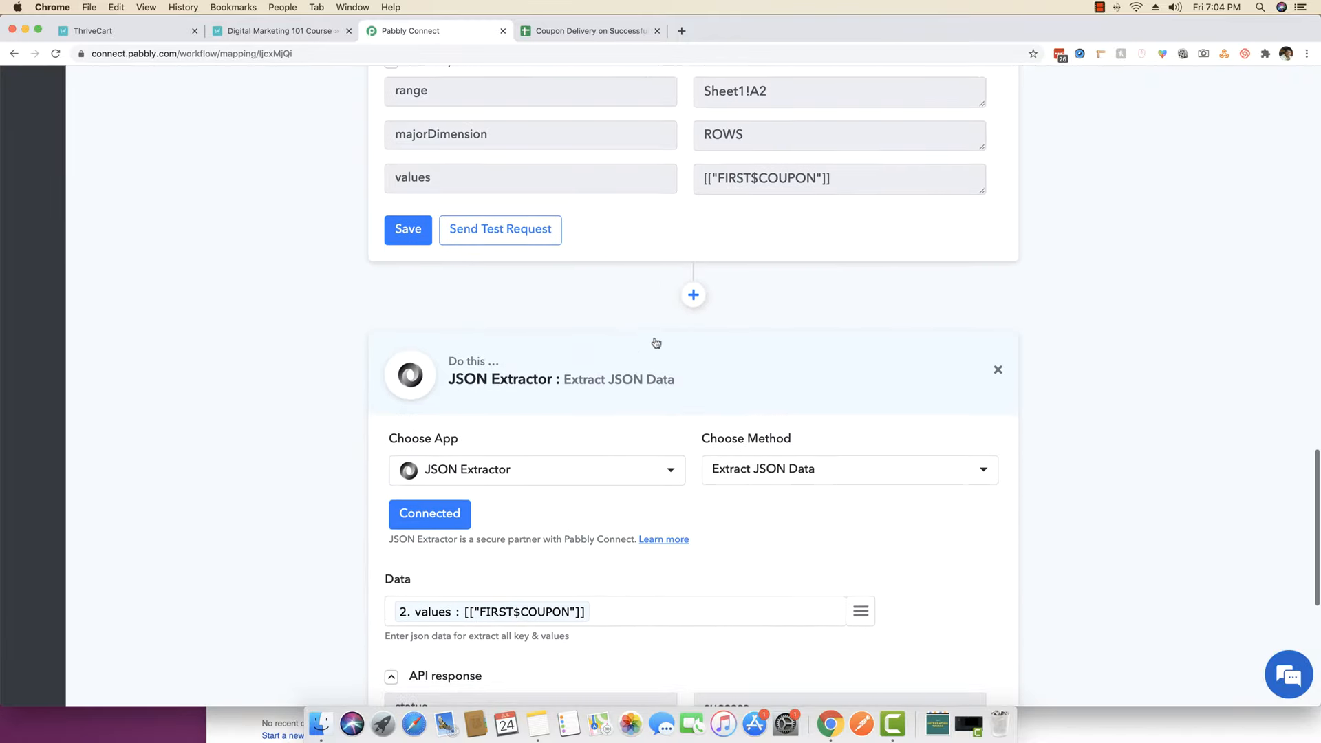
{"action": "left_click", "coordinate": [691, 372]}
{"action": "scroll", "coordinate": [692, 372], "scroll_direction": "up", "scroll_amount": 8}
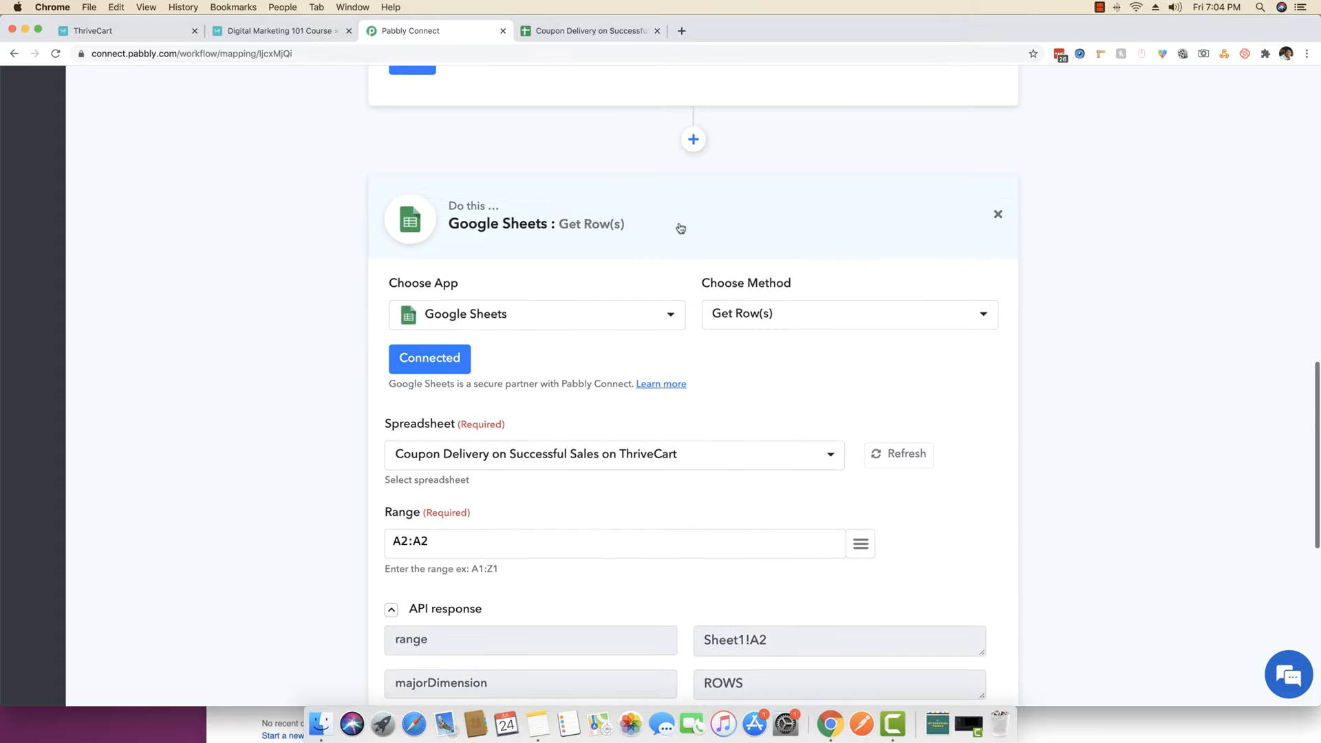
{"action": "left_click", "coordinate": [699, 201]}
{"action": "scroll", "coordinate": [692, 223], "scroll_direction": "up", "scroll_amount": 10}
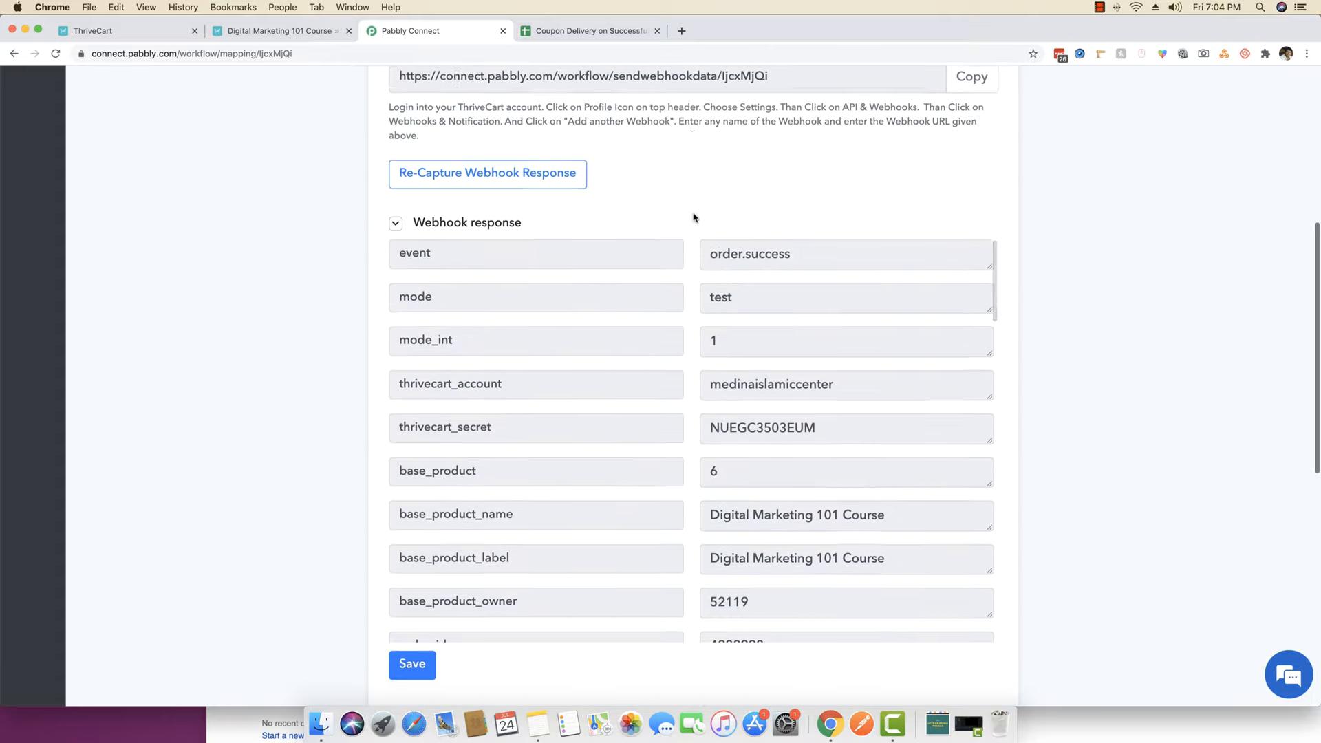
{"action": "scroll", "coordinate": [692, 224], "scroll_direction": "up", "scroll_amount": 2}
{"action": "left_click", "coordinate": [640, 165]}
- Reopen the Google Sheets step settings and bring up the Coupon Delivery spreadsheet
{"action": "scroll", "coordinate": [261, 323], "scroll_direction": "down", "scroll_amount": 1}
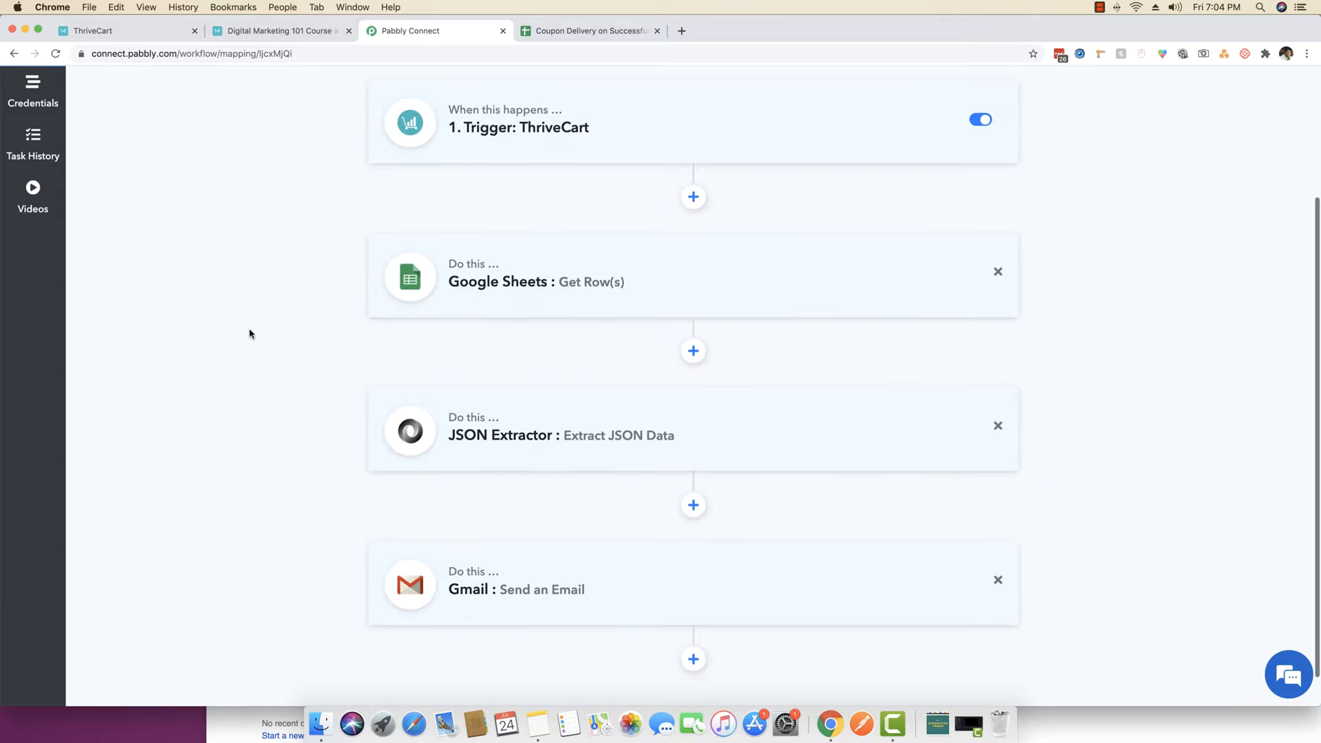
{"action": "scroll", "coordinate": [254, 331], "scroll_direction": "up", "scroll_amount": 1}
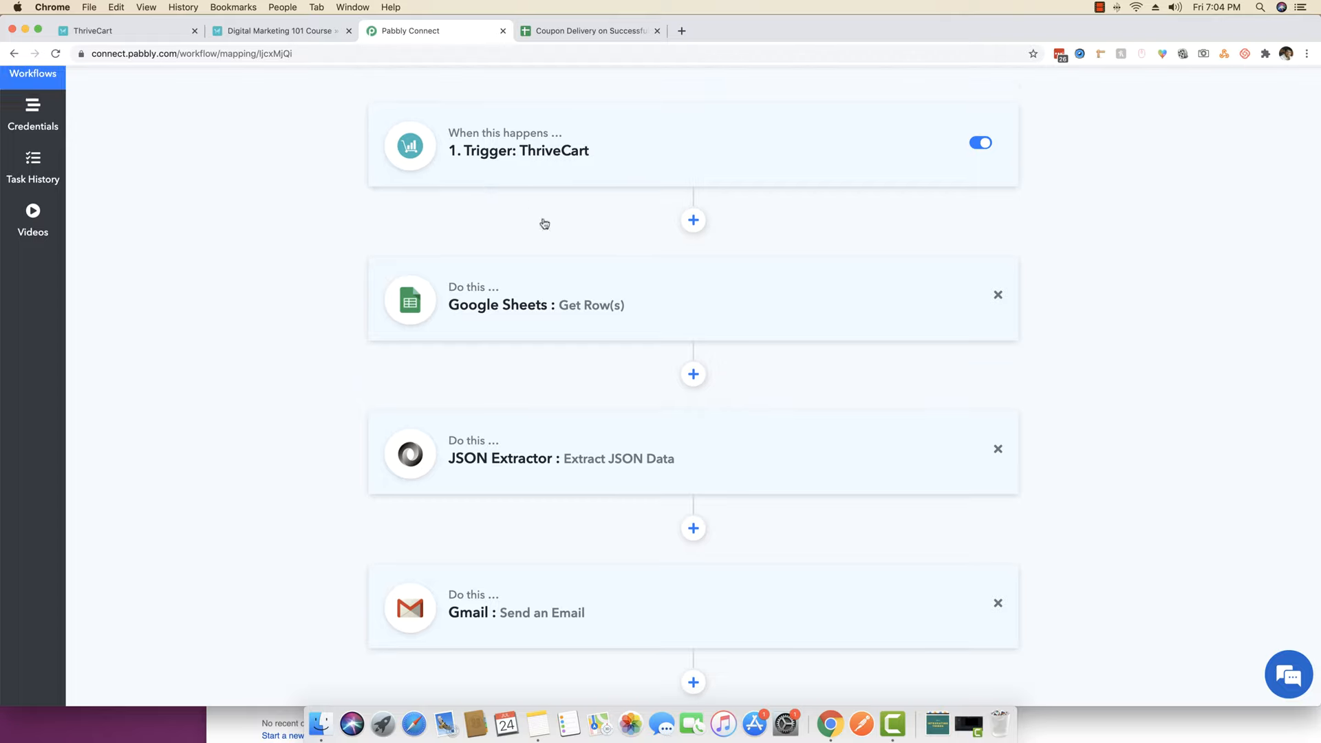
{"action": "left_click", "coordinate": [582, 302]}
{"action": "scroll", "coordinate": [209, 337], "scroll_direction": "down", "scroll_amount": 3}
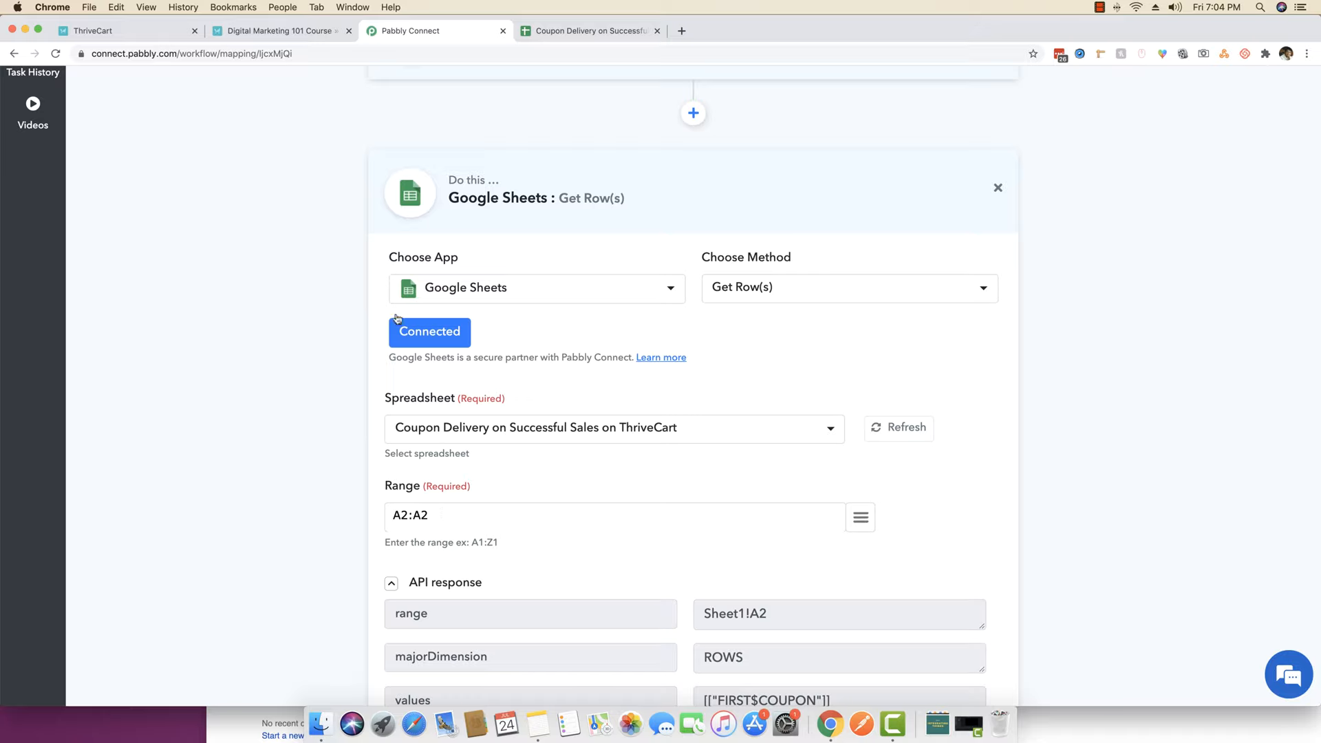
{"action": "left_click", "coordinate": [592, 31]}
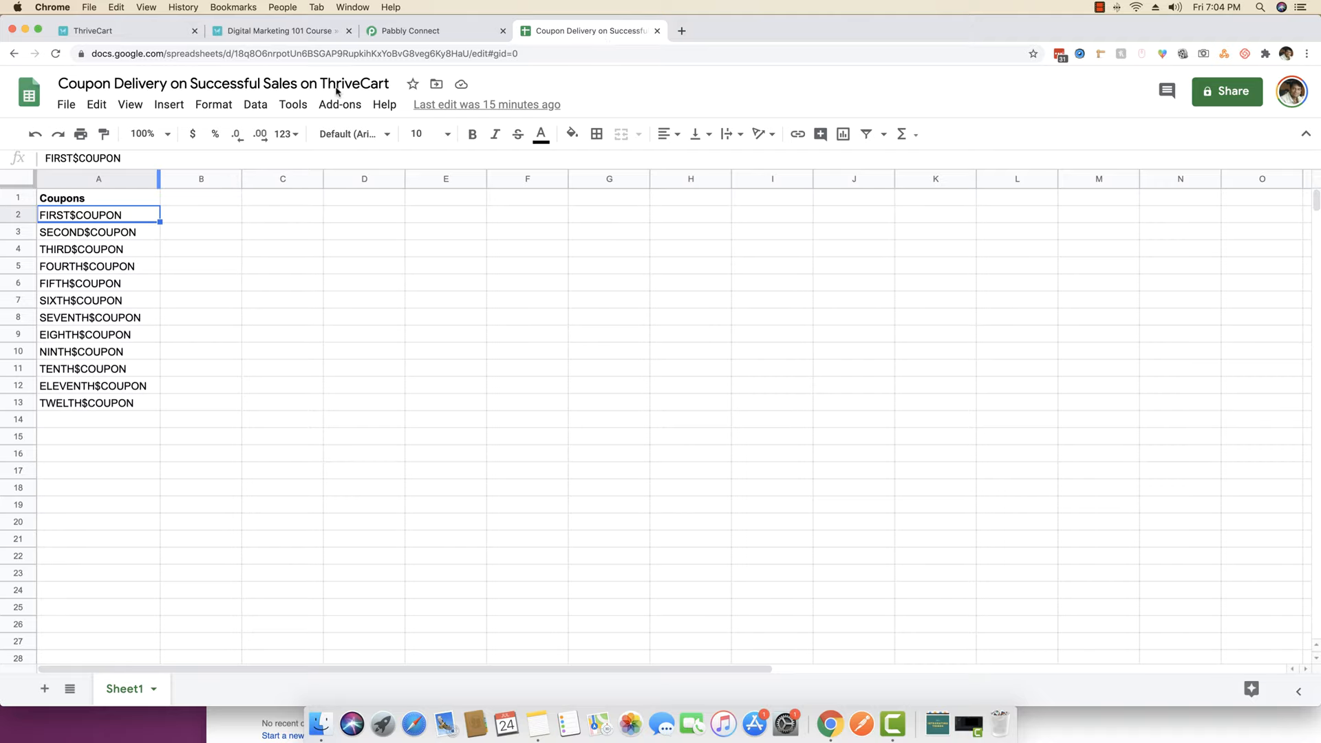
- Review coupons FIRST$COUPON through FOURTH$COUPON in A2:A5, then highlight the A2:A2 range row in Pabbly
{"action": "left_click", "coordinate": [424, 38]}
{"action": "left_click", "coordinate": [582, 184]}
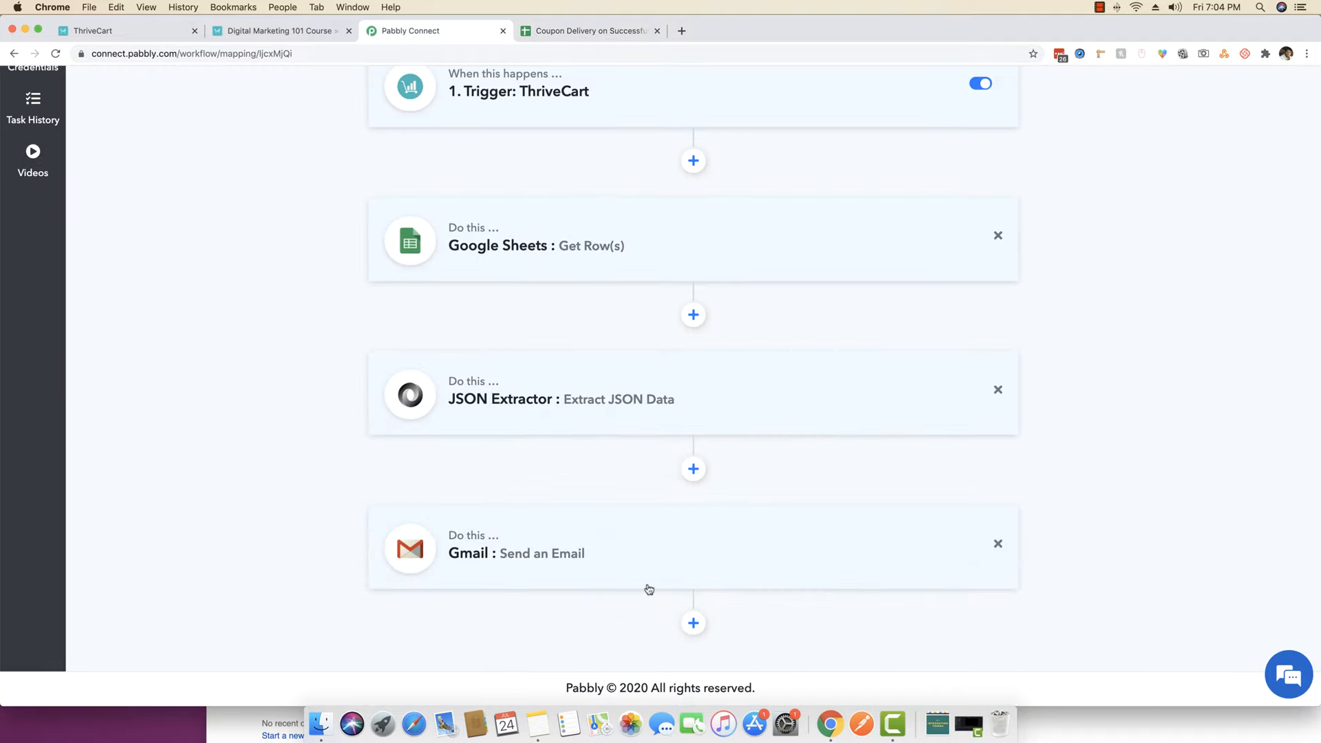
{"action": "left_click", "coordinate": [590, 30]}
{"action": "left_click", "coordinate": [91, 215]}
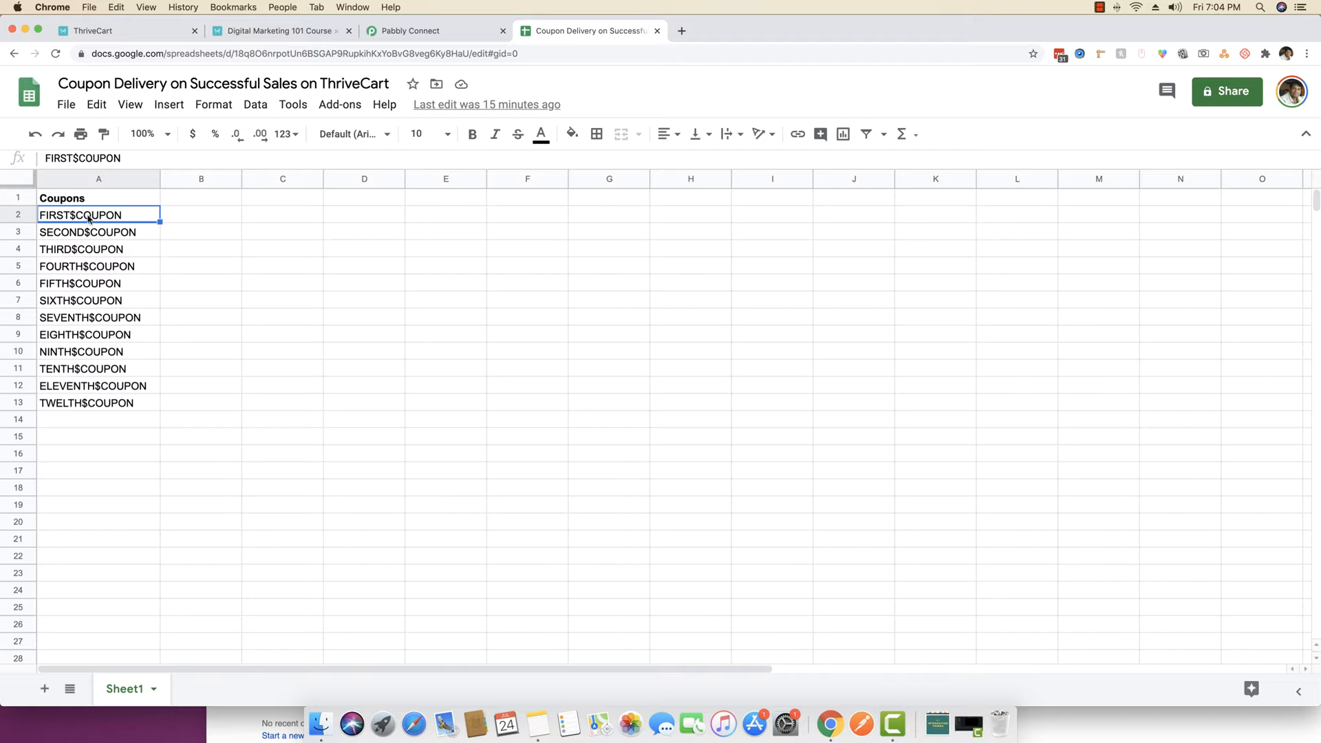
{"action": "left_click", "coordinate": [77, 234]}
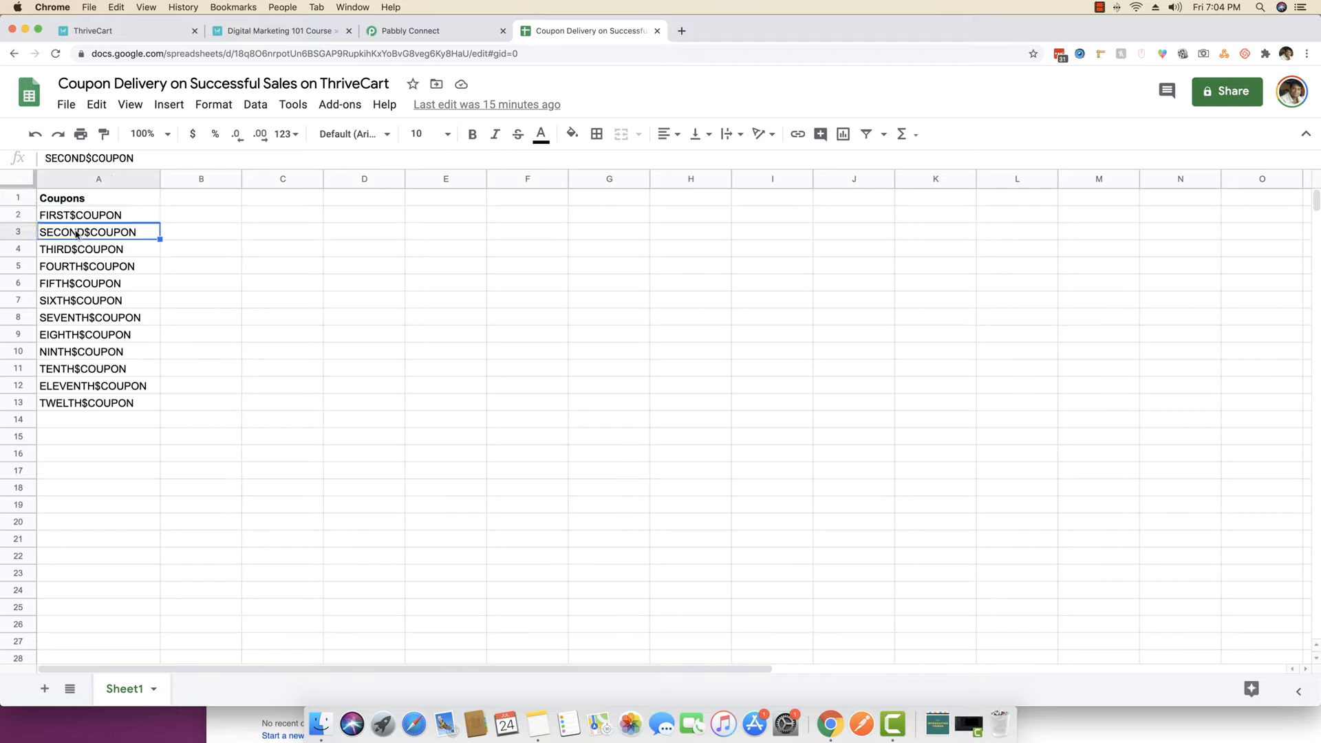
{"action": "left_click", "coordinate": [88, 250]}
{"action": "left_click", "coordinate": [84, 269]}
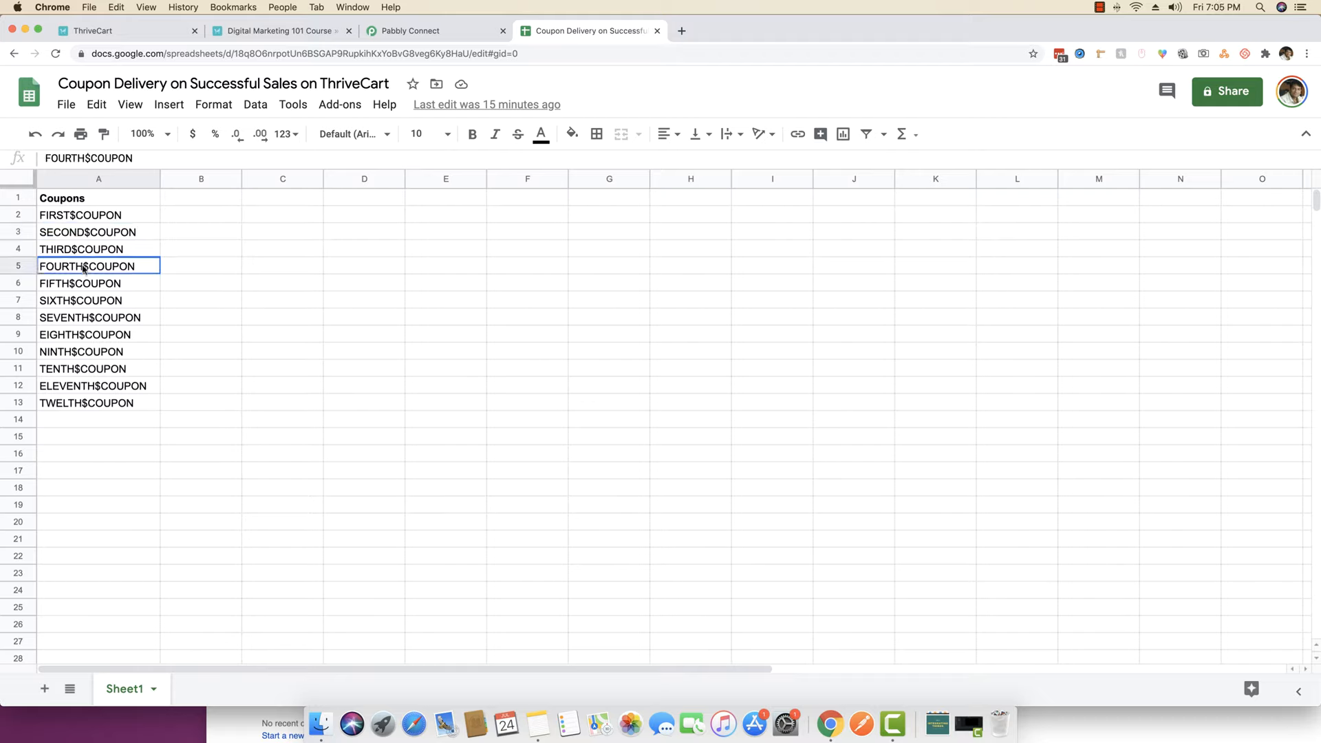
{"action": "left_click", "coordinate": [81, 219]}
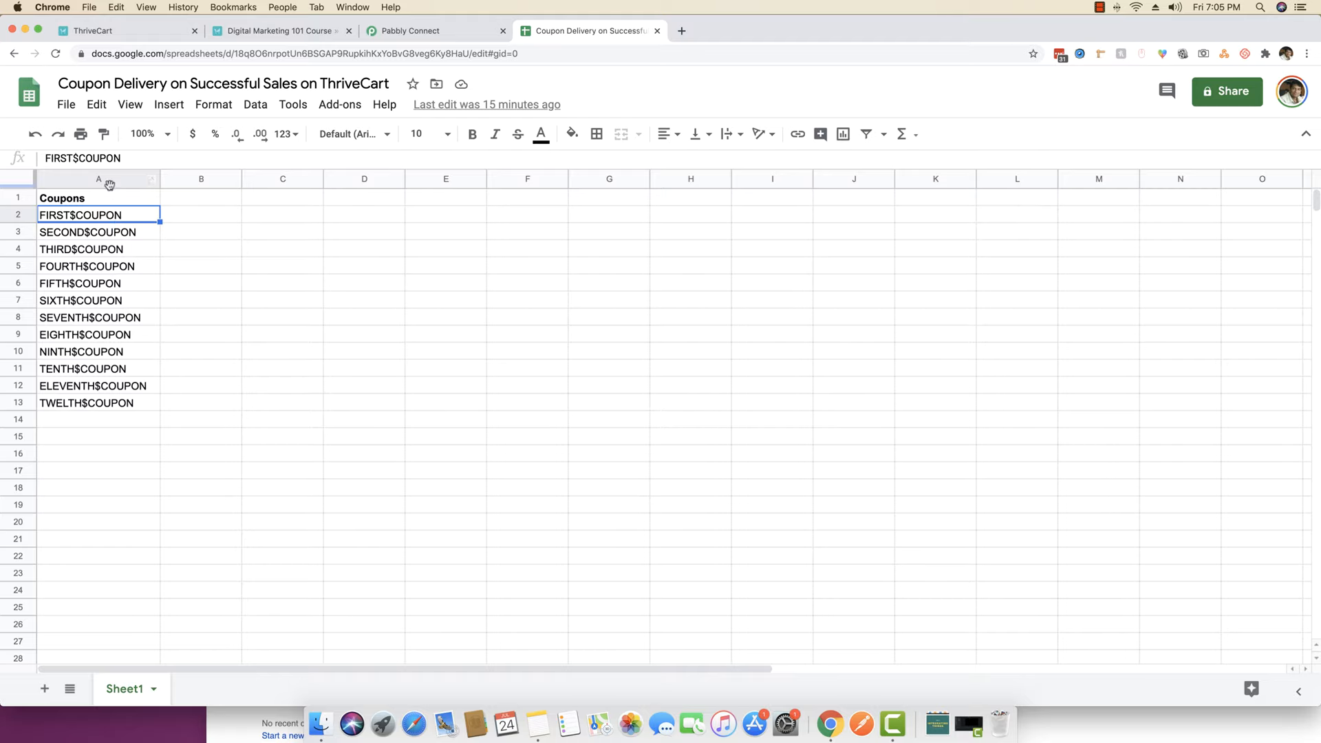
{"action": "left_click", "coordinate": [411, 31]}
{"action": "left_click_drag", "start_coordinate": [421, 609], "coordinate": [408, 608]}
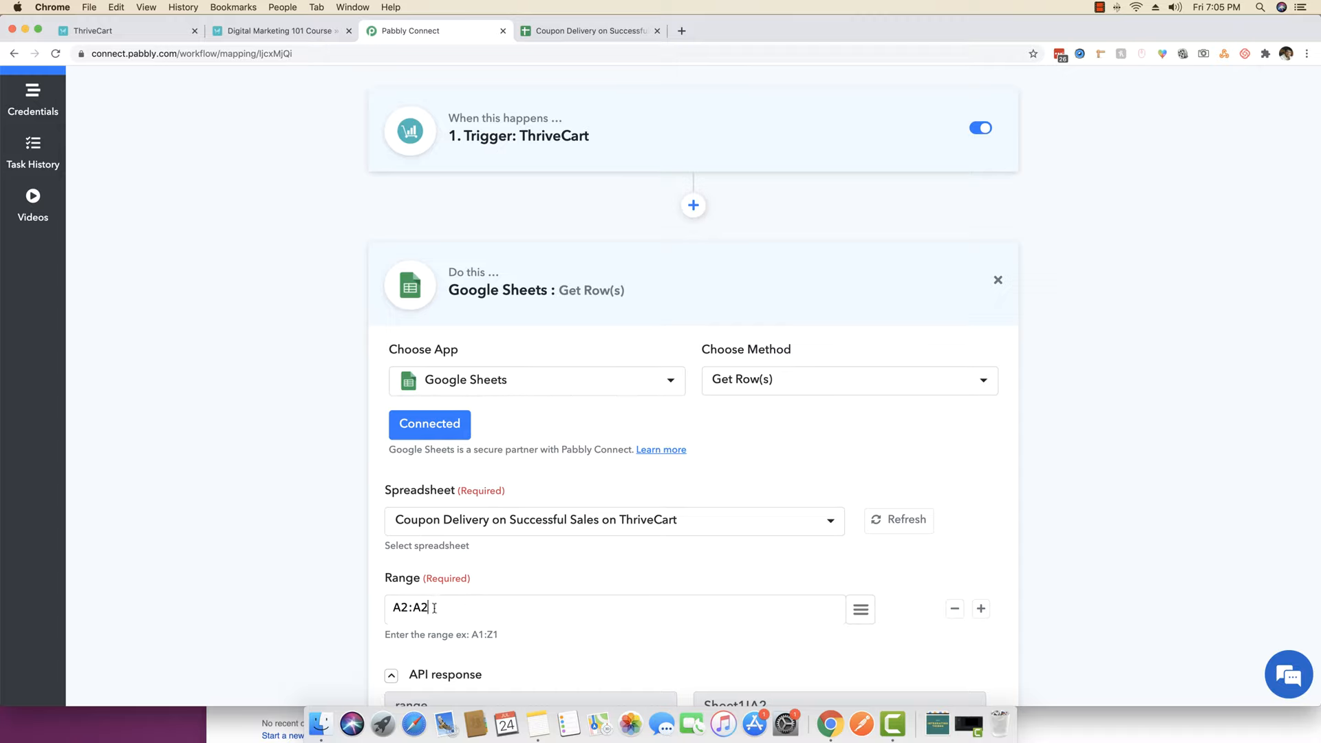
- Add a Number Formatter step with the Counter method right after the ThriveCart trigger
{"action": "scroll", "coordinate": [230, 531], "scroll_direction": "up", "scroll_amount": 3}
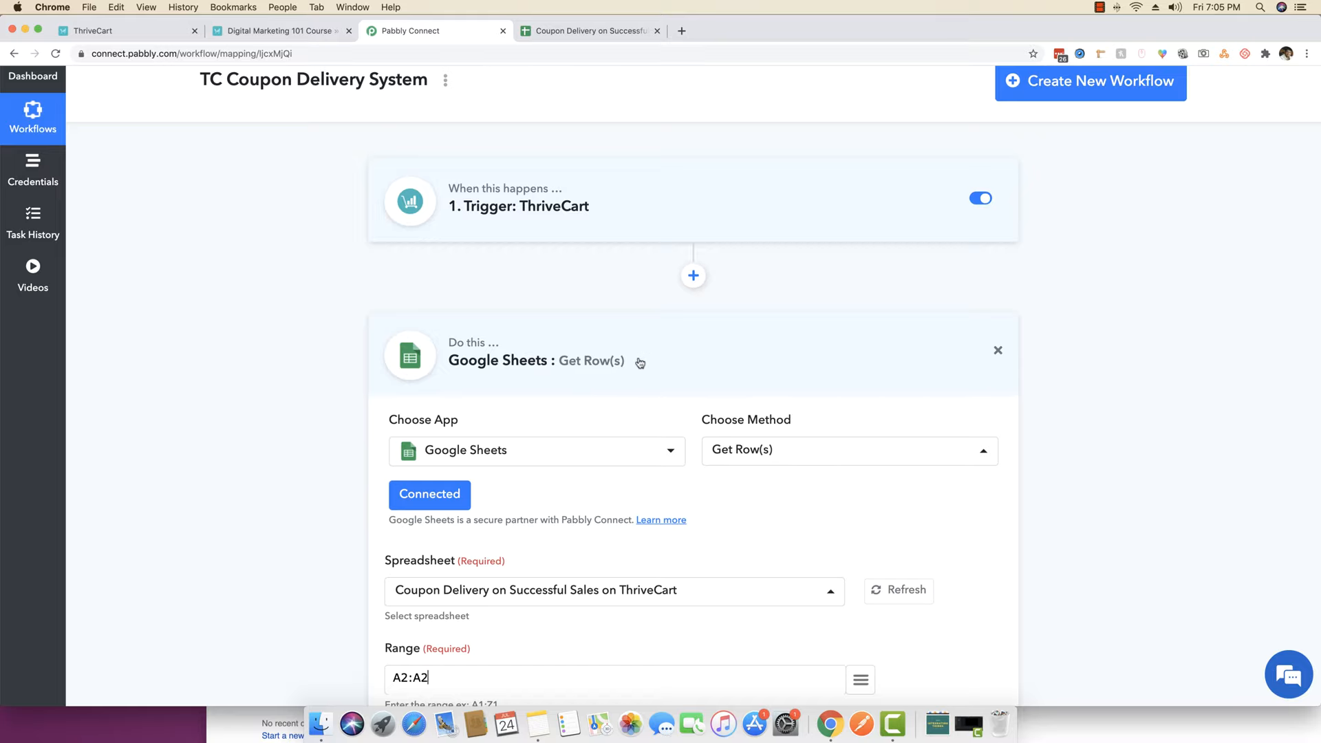
{"action": "left_click", "coordinate": [692, 318]}
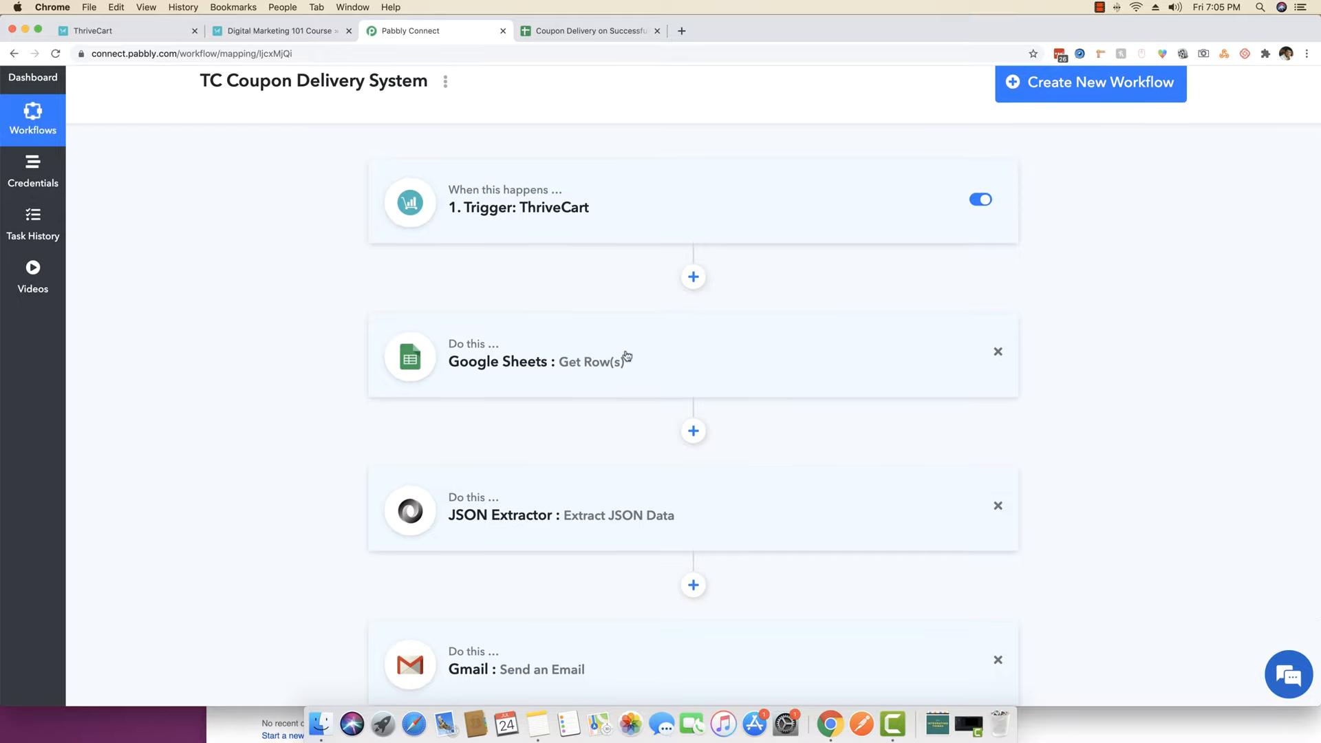
{"action": "left_click", "coordinate": [693, 283]}
{"action": "left_click", "coordinate": [536, 449]}
{"action": "left_click", "coordinate": [480, 513]}
{"action": "left_click", "coordinate": [850, 450]}
{"action": "left_click", "coordinate": [744, 512]}
{"action": "left_click", "coordinate": [429, 495]}
- Give the counter Initial Value 1, Increment operation and Change By 1, then save it
{"action": "scroll", "coordinate": [298, 477], "scroll_direction": "down", "scroll_amount": 3}
{"action": "left_click", "coordinate": [428, 407]}
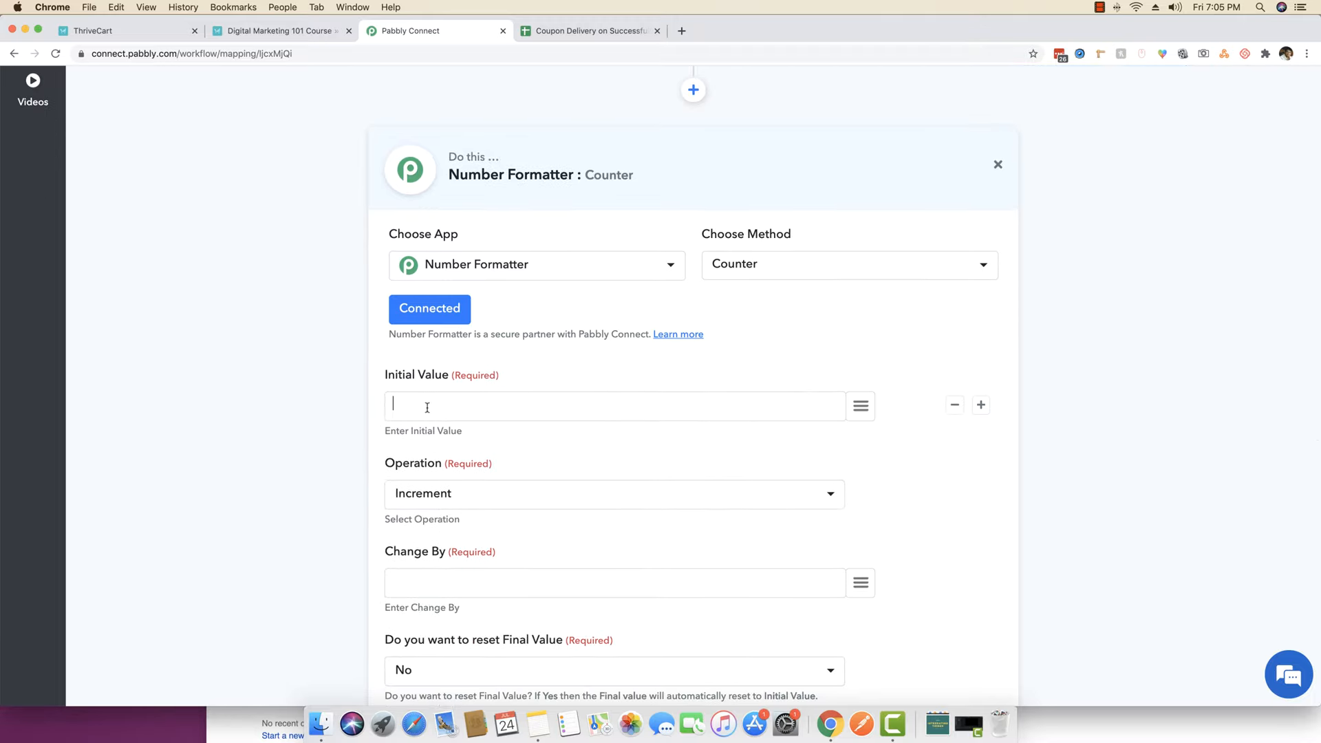
{"action": "type", "text": "1"}
{"action": "scroll", "coordinate": [334, 460], "scroll_direction": "down", "scroll_amount": 1}
{"action": "left_click", "coordinate": [421, 456]}
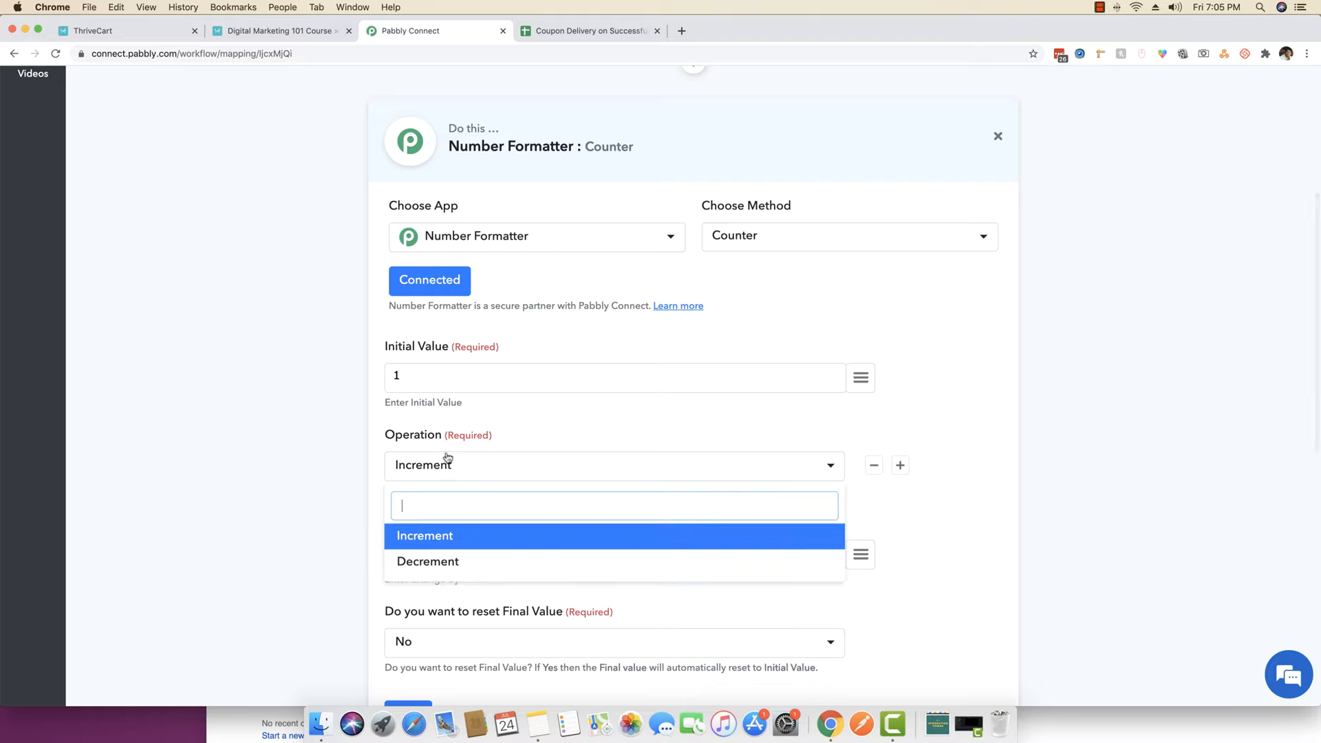
{"action": "left_click", "coordinate": [446, 464]}
{"action": "scroll", "coordinate": [332, 469], "scroll_direction": "down", "scroll_amount": 3}
{"action": "left_click", "coordinate": [461, 366]}
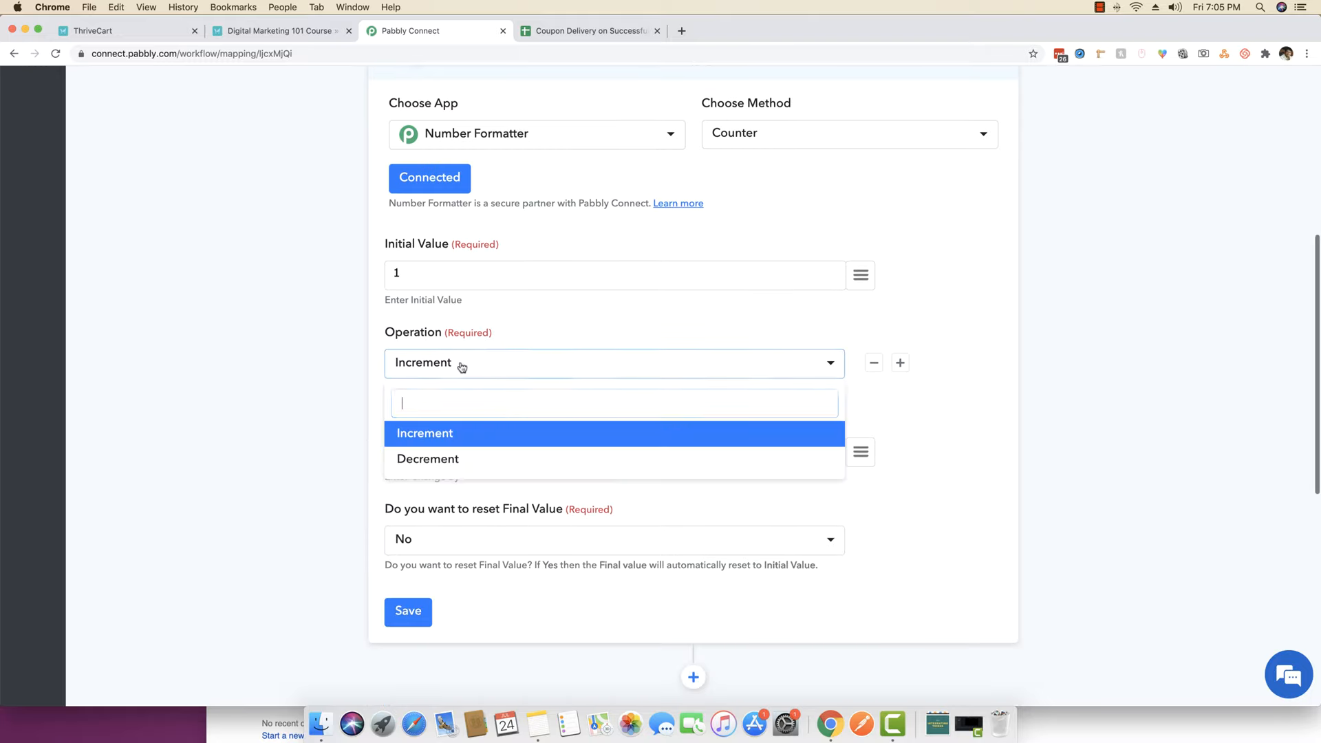
{"action": "left_click", "coordinate": [461, 366]}
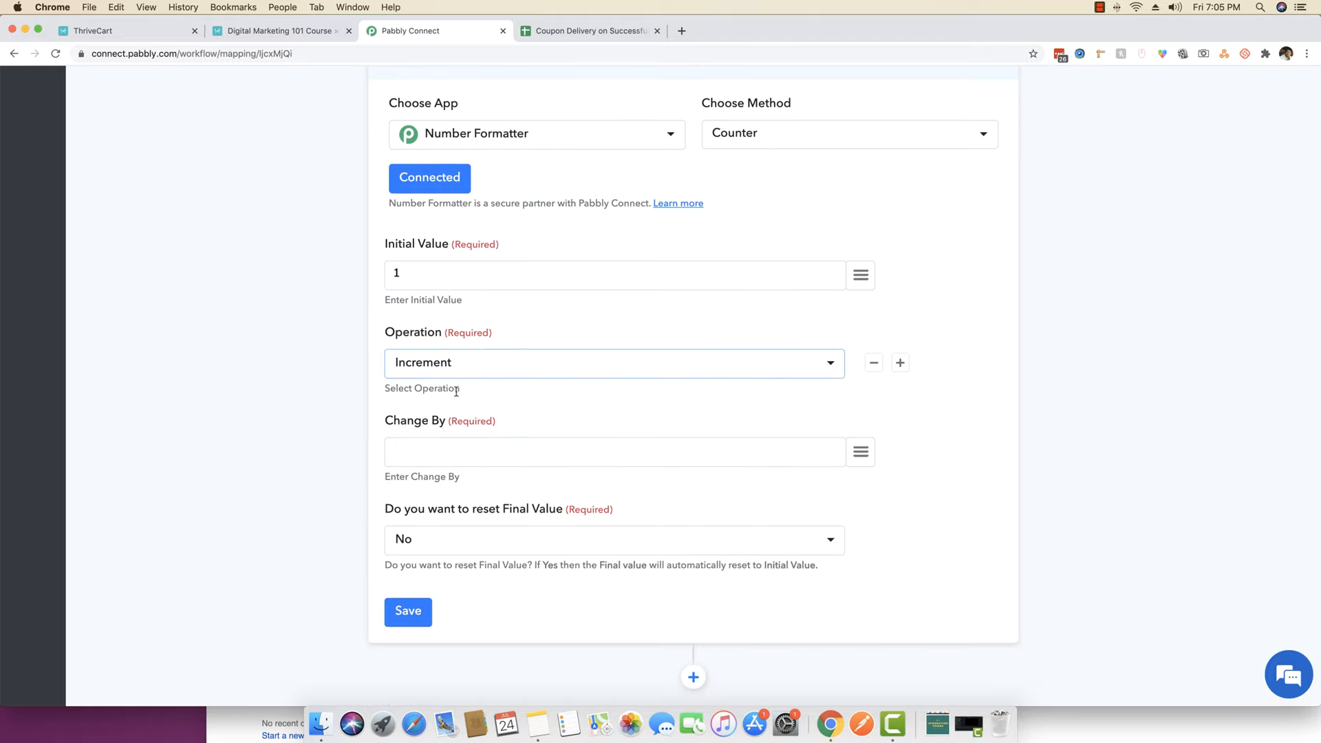
{"action": "left_click", "coordinate": [438, 451]}
{"action": "type", "text": "1"}
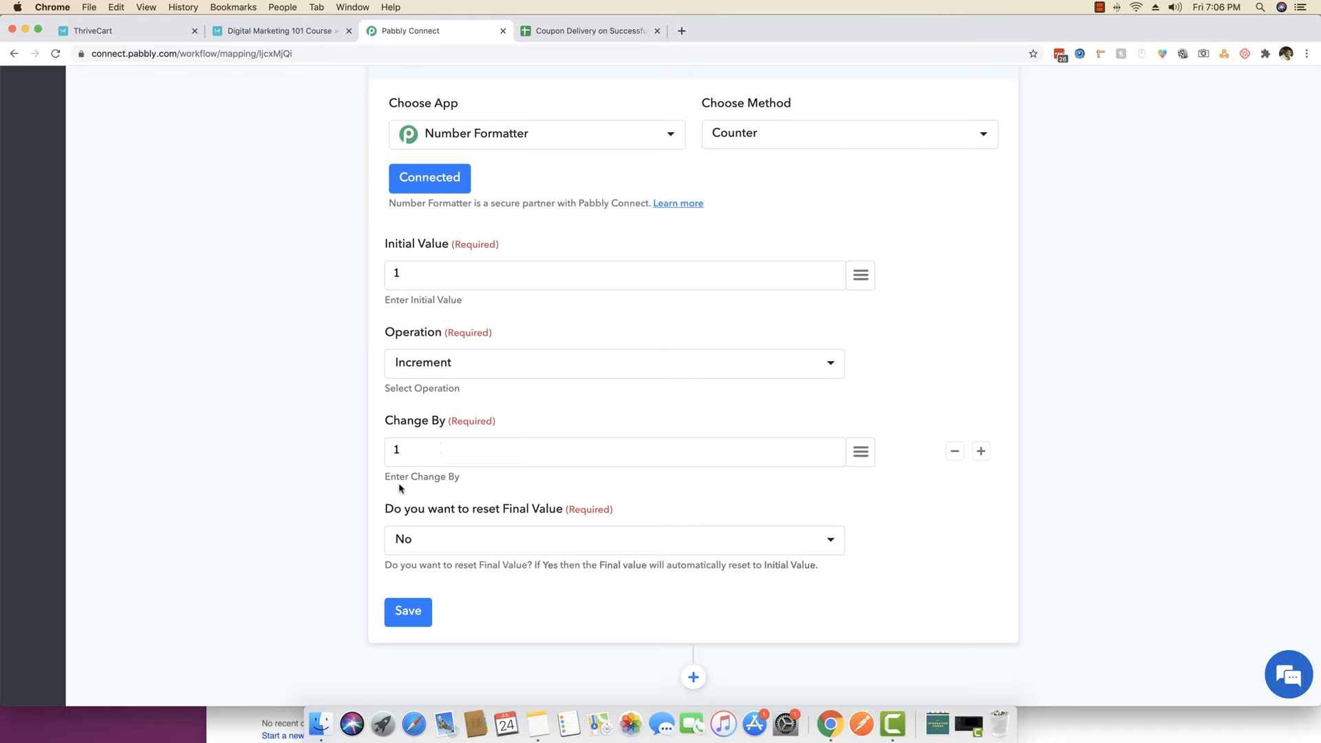
{"action": "left_click", "coordinate": [403, 274]}
{"action": "scroll", "coordinate": [404, 274], "scroll_direction": "down", "scroll_amount": 2}
{"action": "left_click", "coordinate": [408, 458]}
- Test the counter step and confirm it returns final_value 2
{"action": "left_click", "coordinate": [652, 465]}
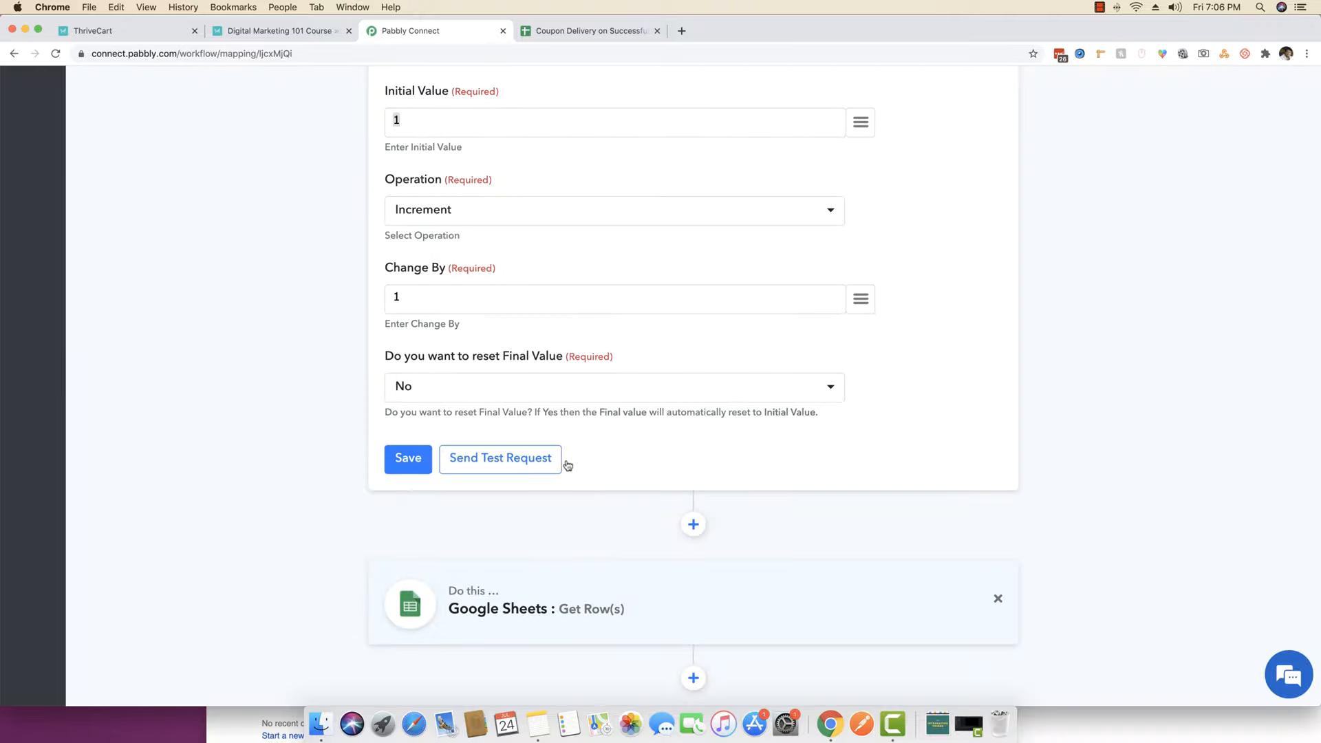
{"action": "left_click", "coordinate": [521, 463]}
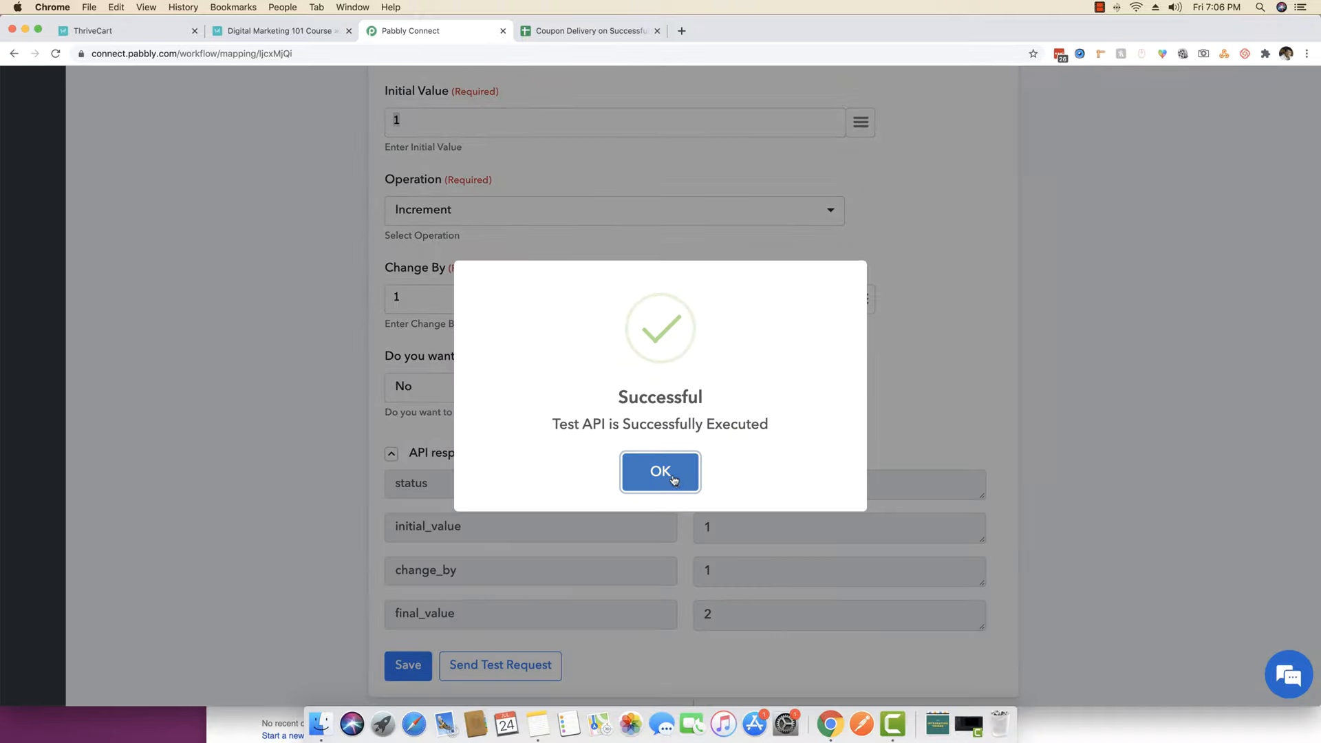
{"action": "left_click", "coordinate": [671, 475]}
{"action": "scroll", "coordinate": [598, 461], "scroll_direction": "down", "scroll_amount": 1}
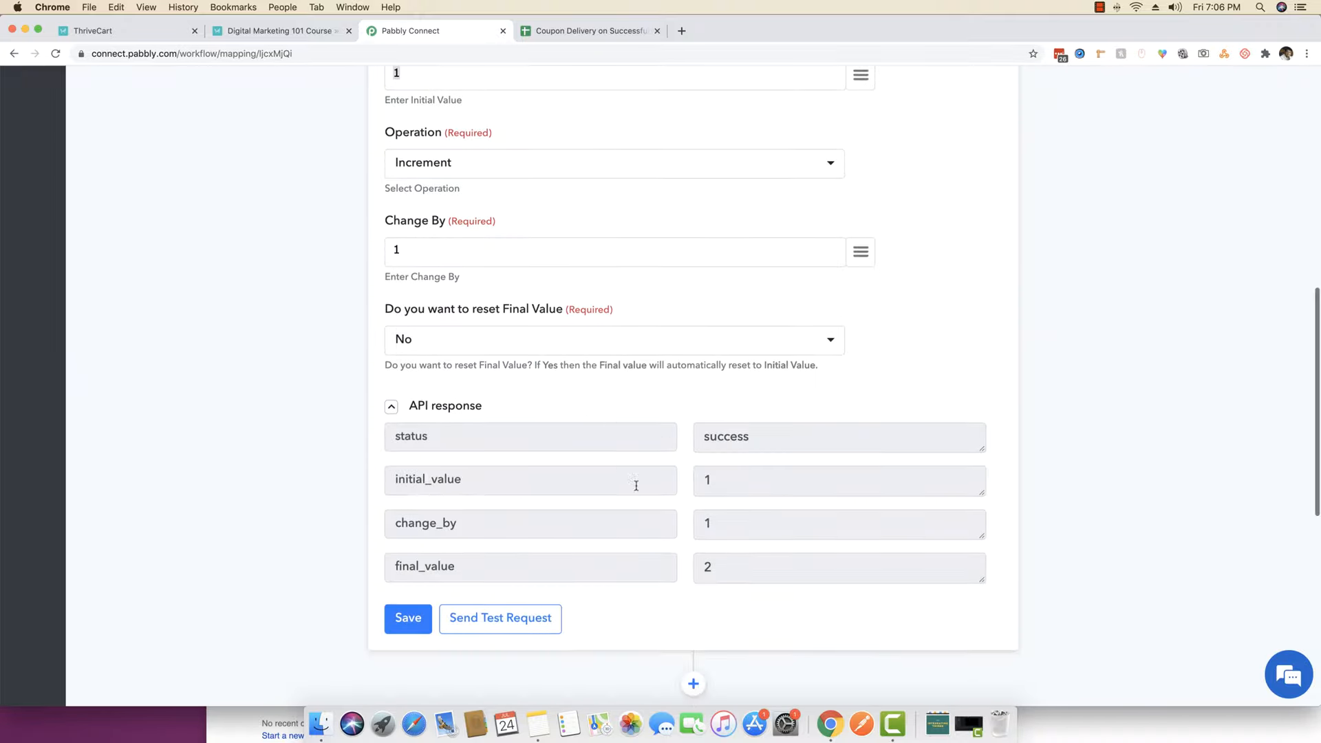
{"action": "left_click_drag", "start_coordinate": [720, 568], "coordinate": [686, 569]}
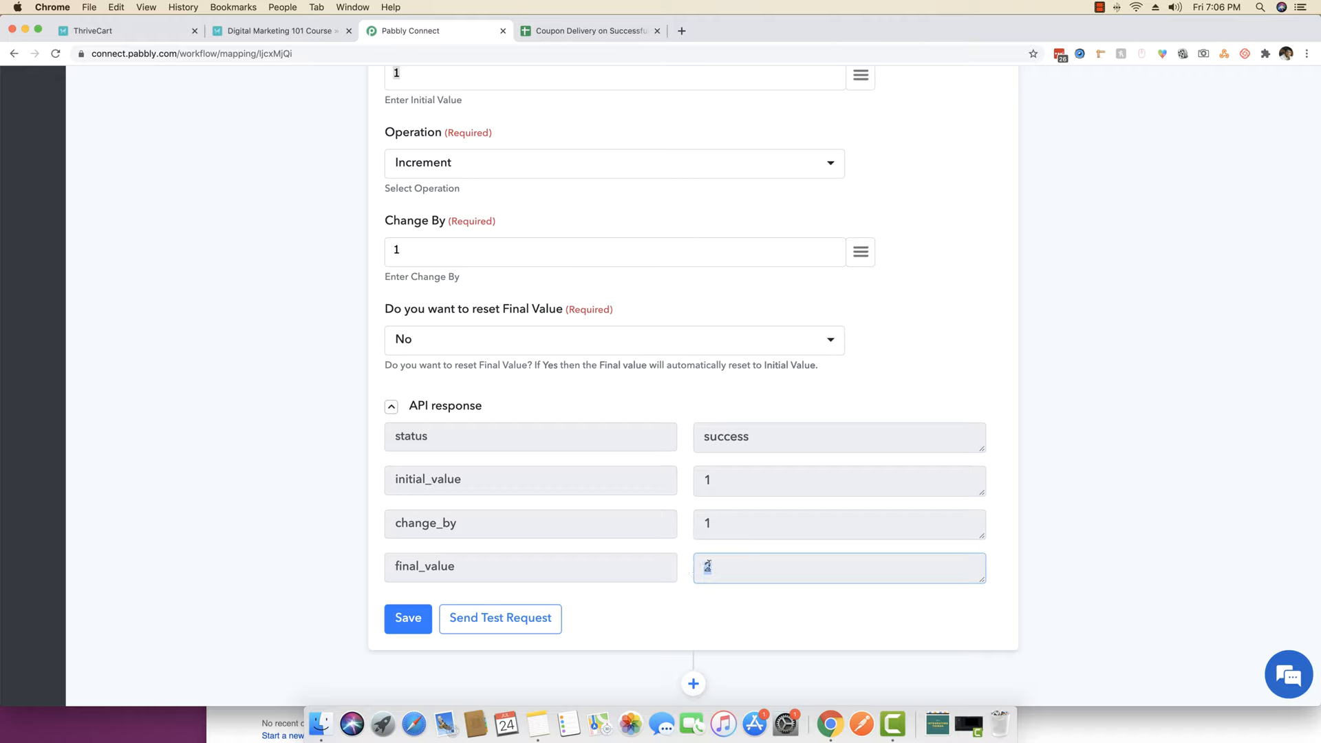
{"action": "scroll", "coordinate": [440, 481], "scroll_direction": "down", "scroll_amount": 2}
- Save the tested counter step and reload the workflow page
{"action": "left_click", "coordinate": [408, 531]}
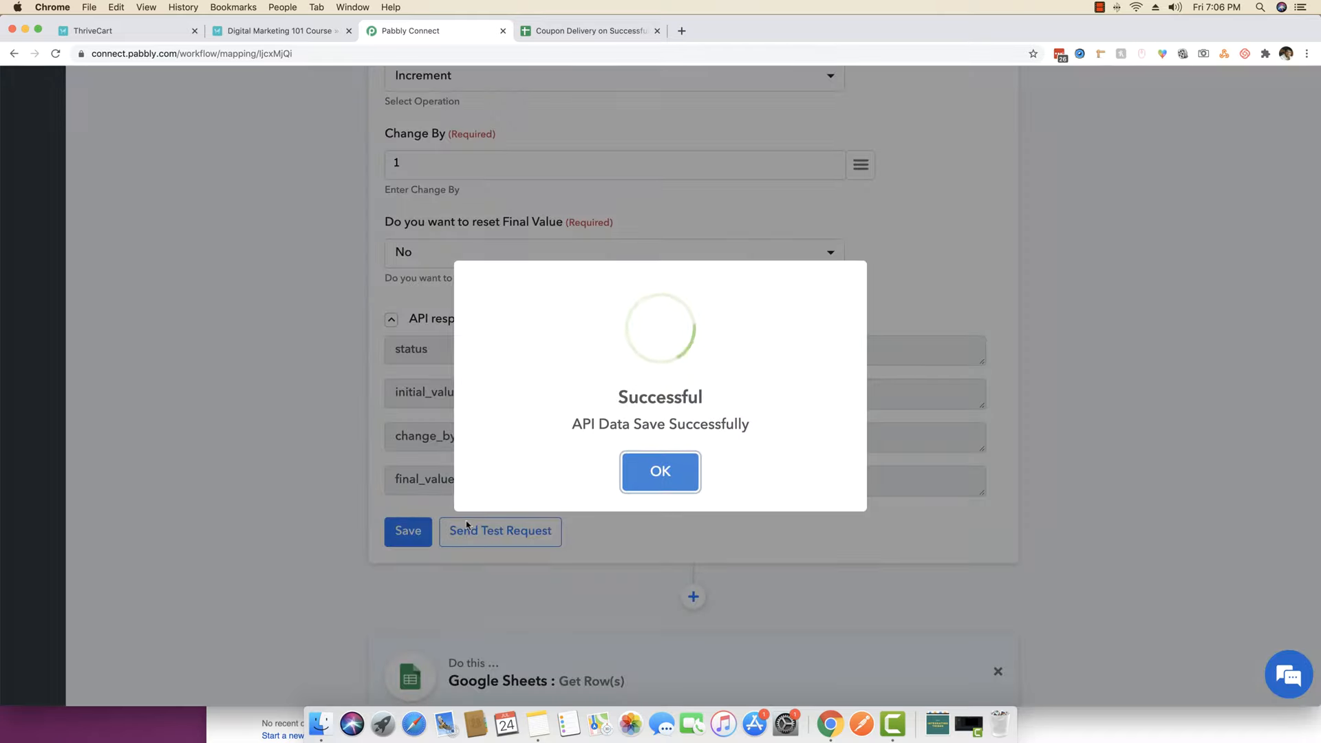
{"action": "left_click", "coordinate": [636, 474]}
{"action": "right_click", "coordinate": [215, 263]}
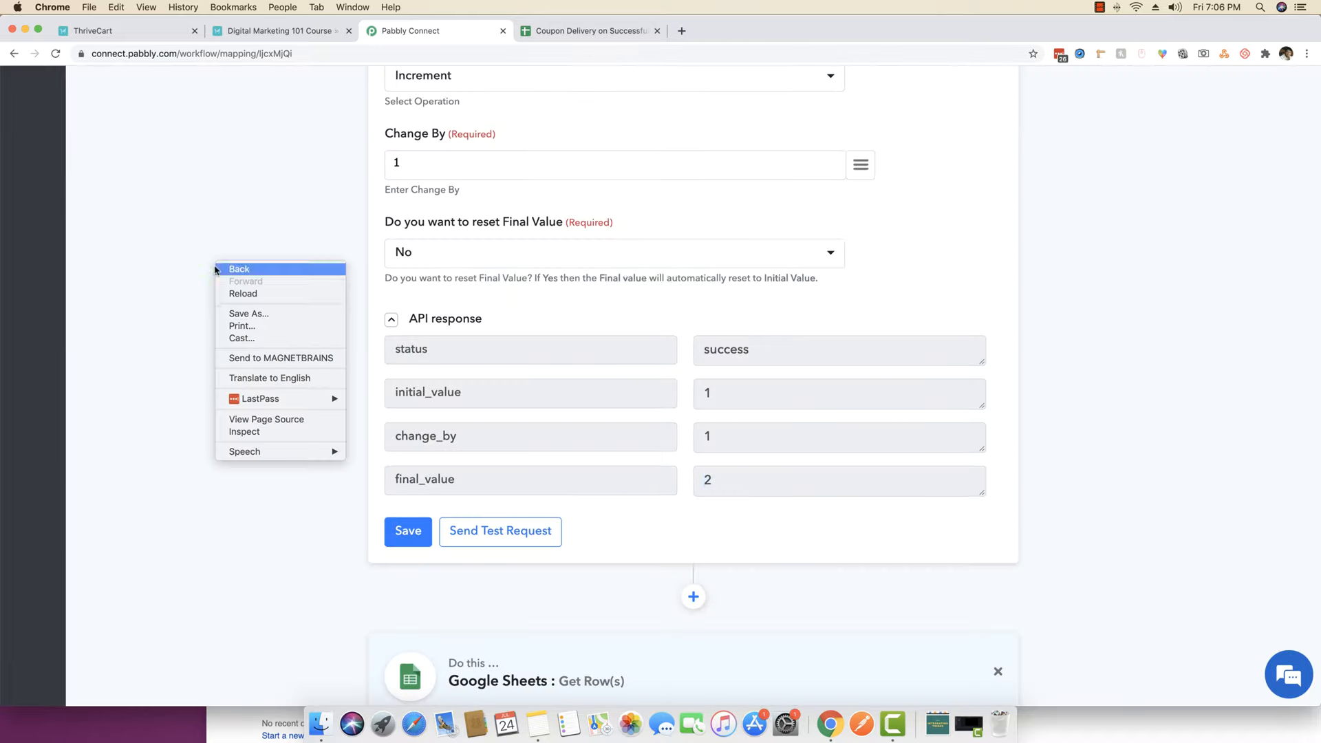
{"action": "left_click", "coordinate": [243, 293]}
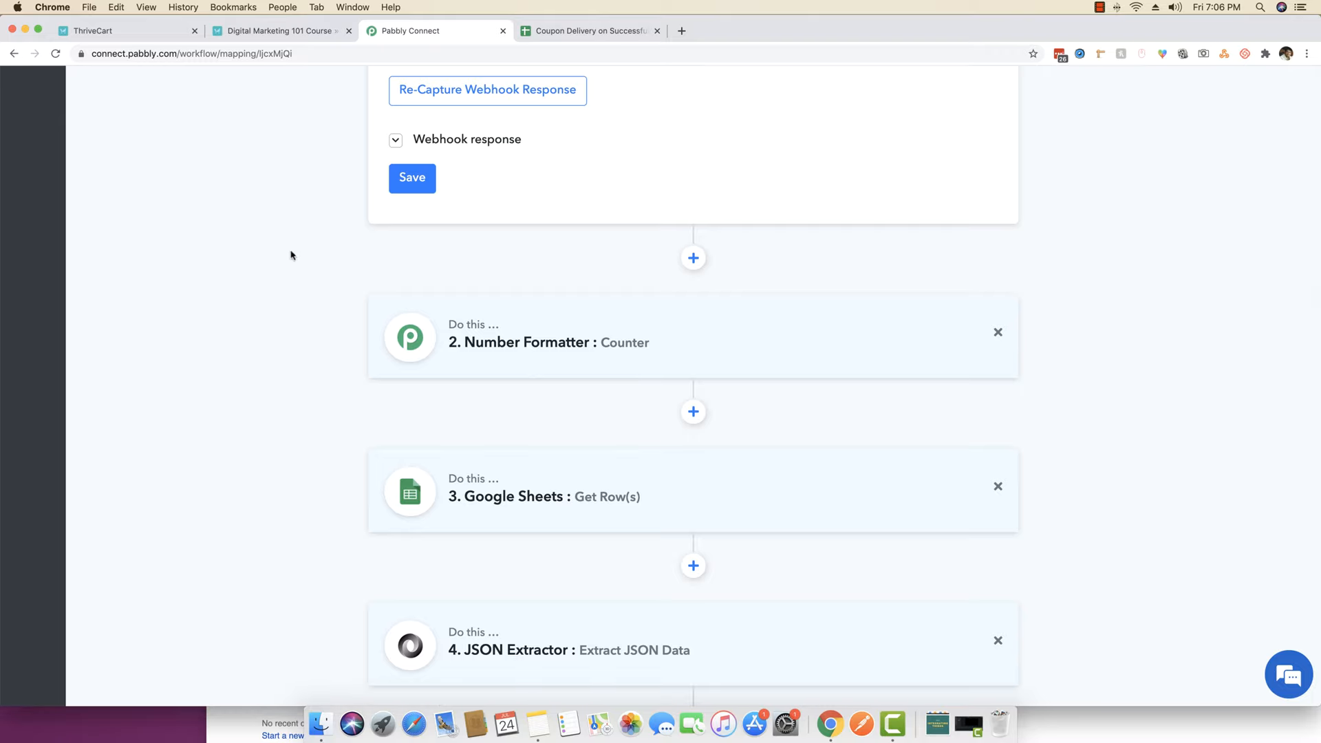
- In the Google Sheets Get Row(s) Range, replace the first row number after A with the counter's final_value
{"action": "scroll", "coordinate": [249, 361], "scroll_direction": "down", "scroll_amount": 3}
{"action": "left_click", "coordinate": [631, 370]}
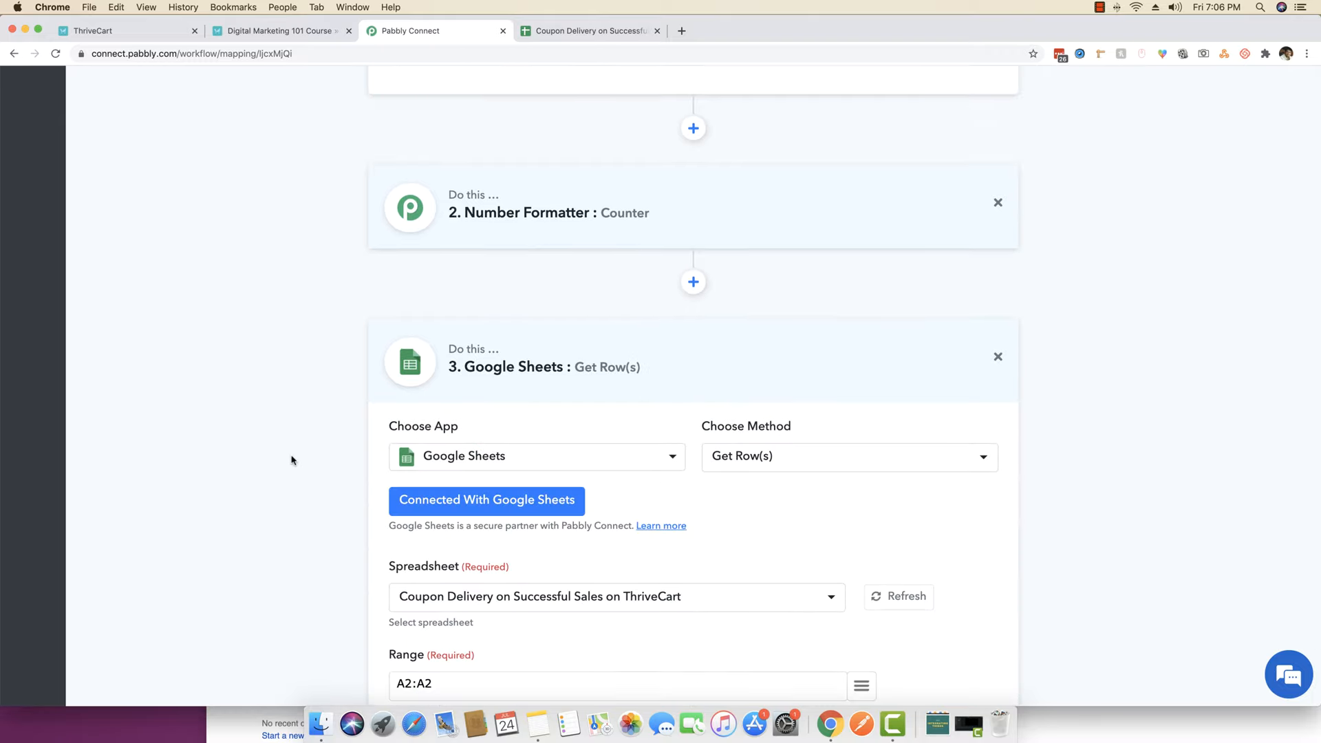
{"action": "scroll", "coordinate": [292, 457], "scroll_direction": "down", "scroll_amount": 3}
{"action": "left_click", "coordinate": [412, 468]}
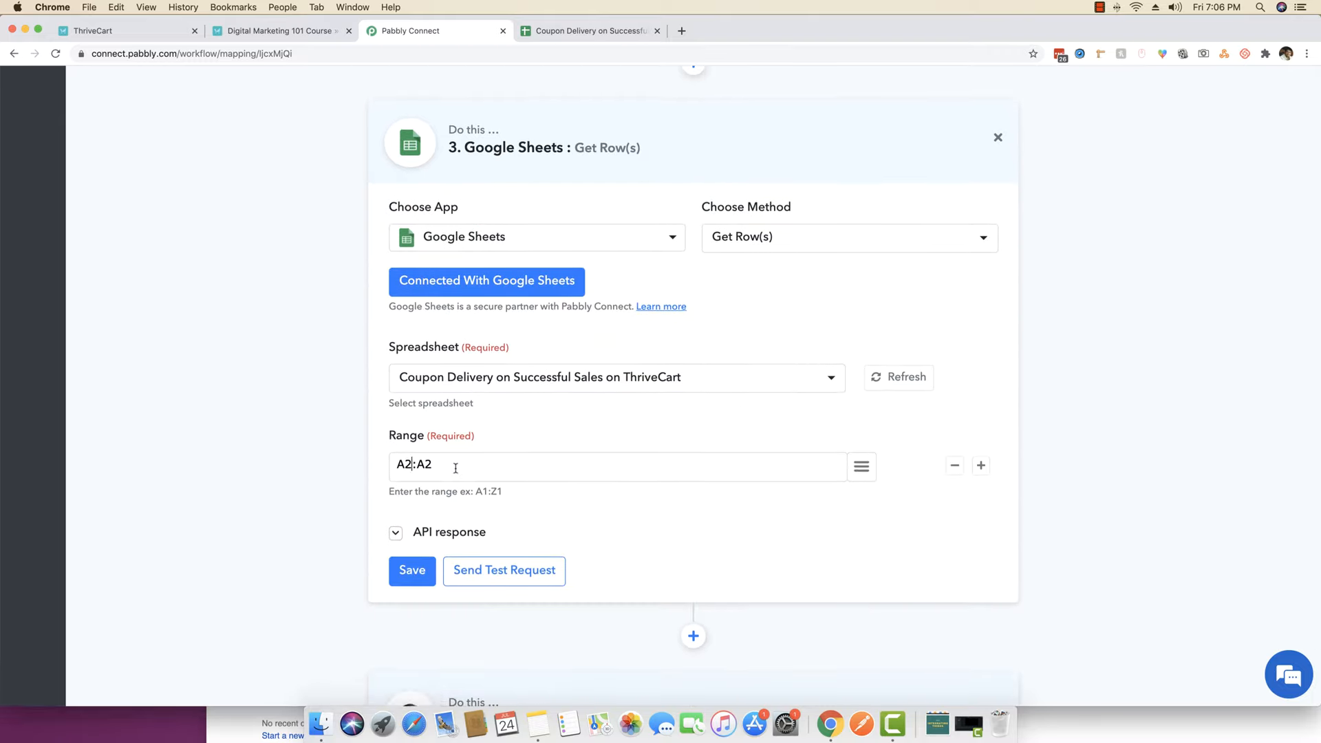
{"action": "key", "text": "BackSpace"}
{"action": "left_click", "coordinate": [862, 469]}
{"action": "scroll", "coordinate": [716, 413], "scroll_direction": "down", "scroll_amount": 15}
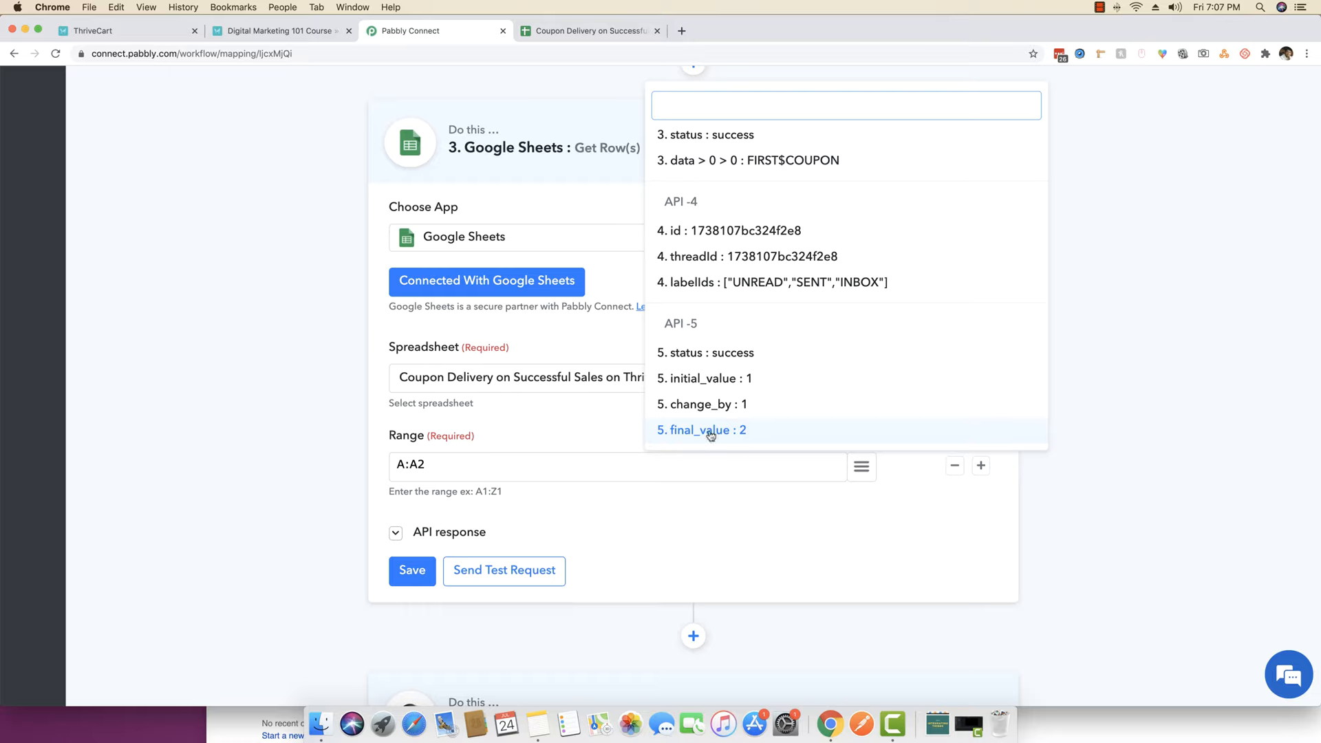
{"action": "left_click", "coordinate": [711, 431]}
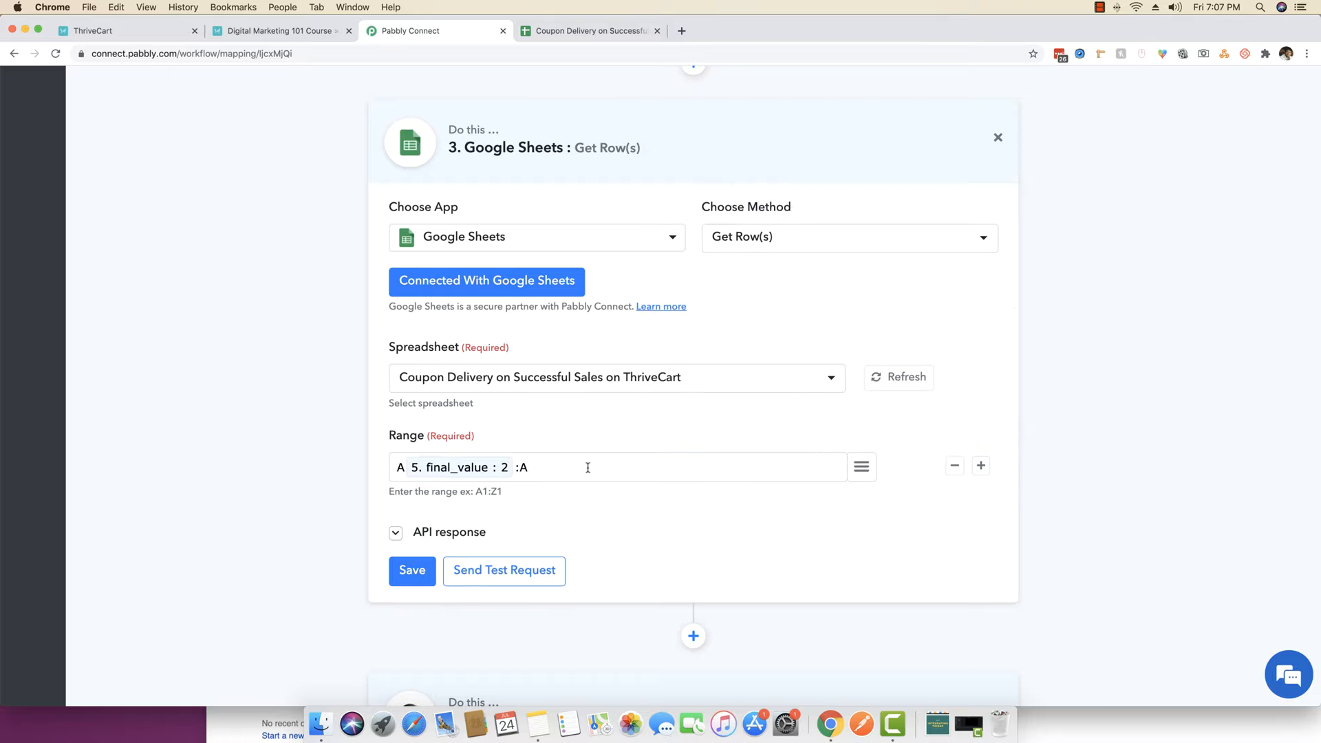
- Use final_value as the ending row number as well, and save the Google Sheets step
{"action": "left_click", "coordinate": [862, 466]}
{"action": "scroll", "coordinate": [788, 316], "scroll_direction": "down", "scroll_amount": 15}
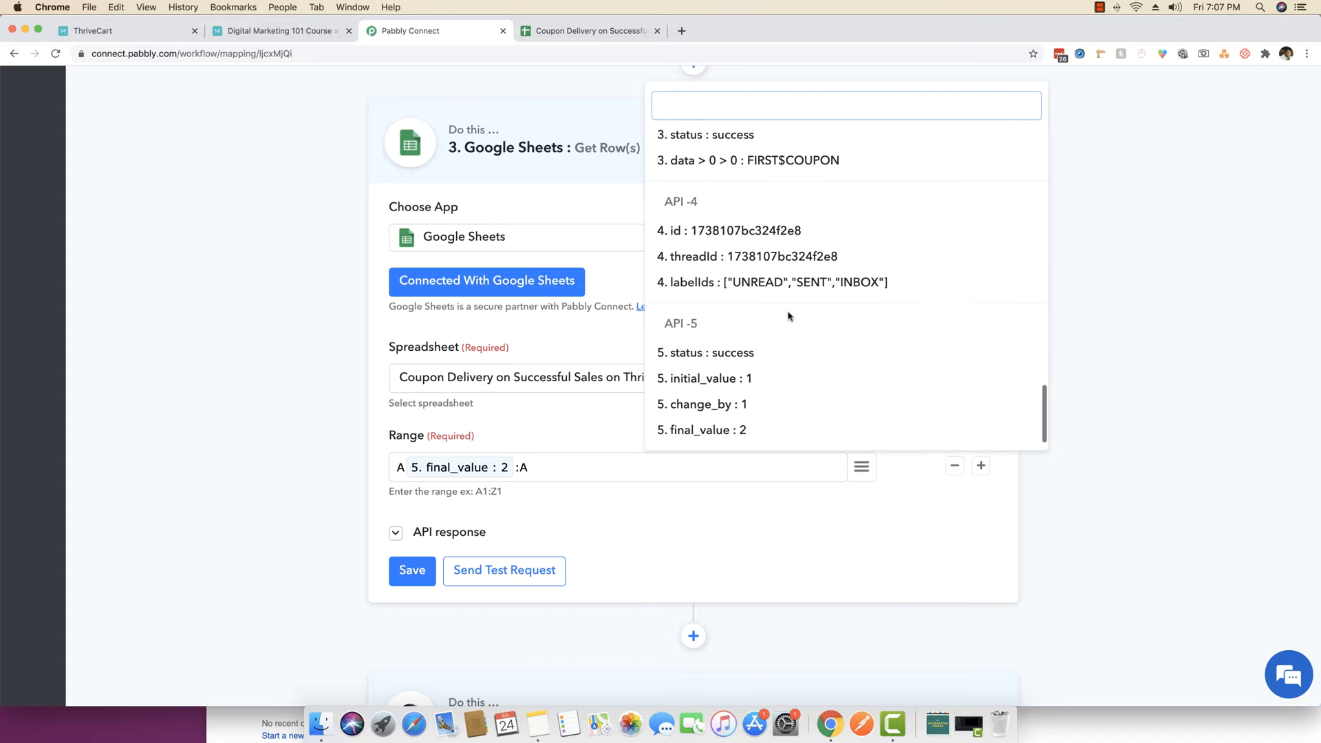
{"action": "scroll", "coordinate": [788, 316], "scroll_direction": "down", "scroll_amount": 5}
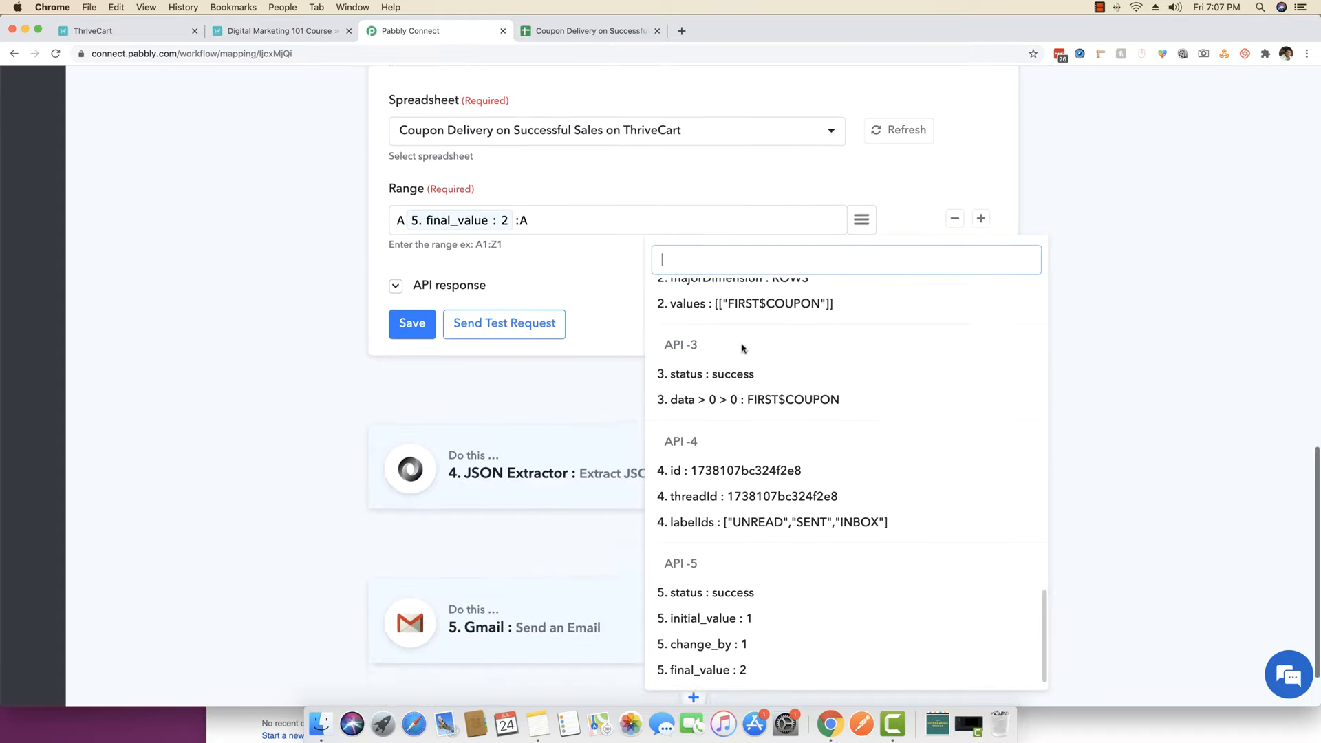
{"action": "left_click", "coordinate": [716, 669]}
{"action": "scroll", "coordinate": [336, 428], "scroll_direction": "up", "scroll_amount": 2}
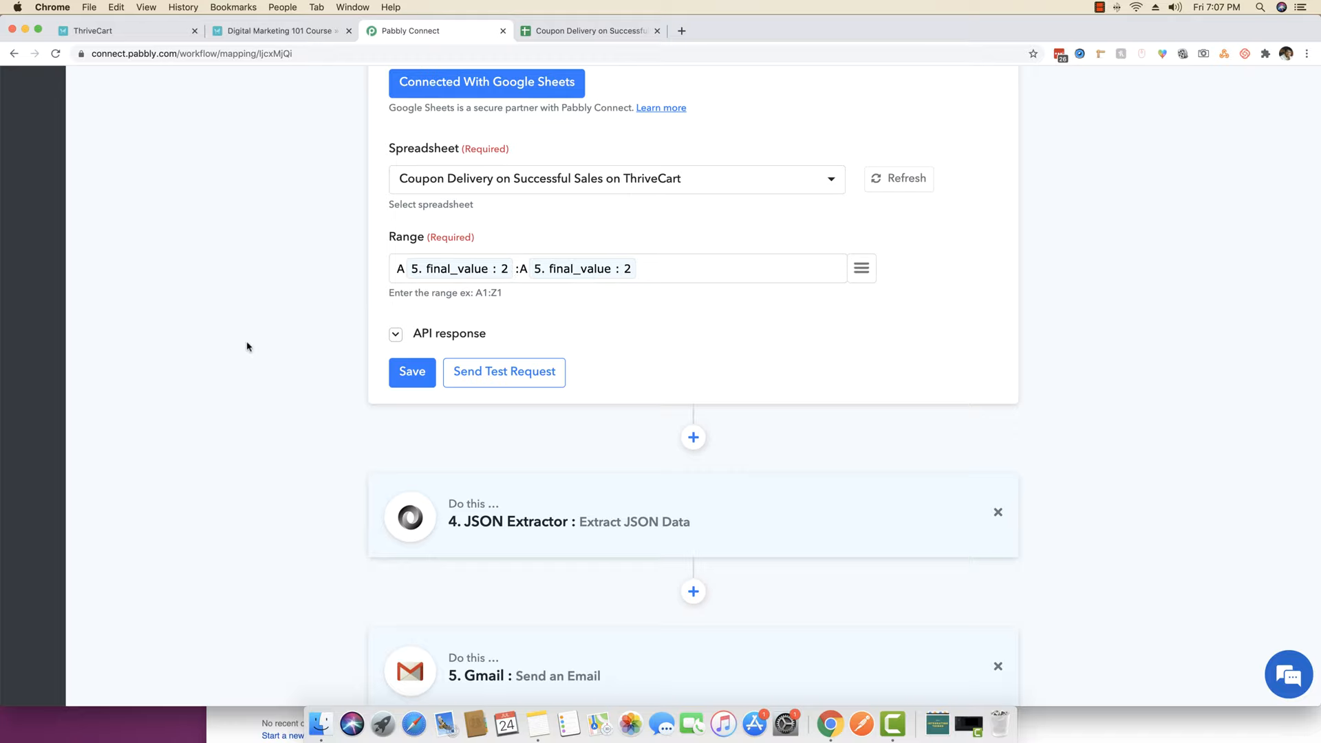
{"action": "left_click", "coordinate": [403, 374]}
{"action": "left_click", "coordinate": [659, 487]}
{"action": "left_click", "coordinate": [511, 373]}
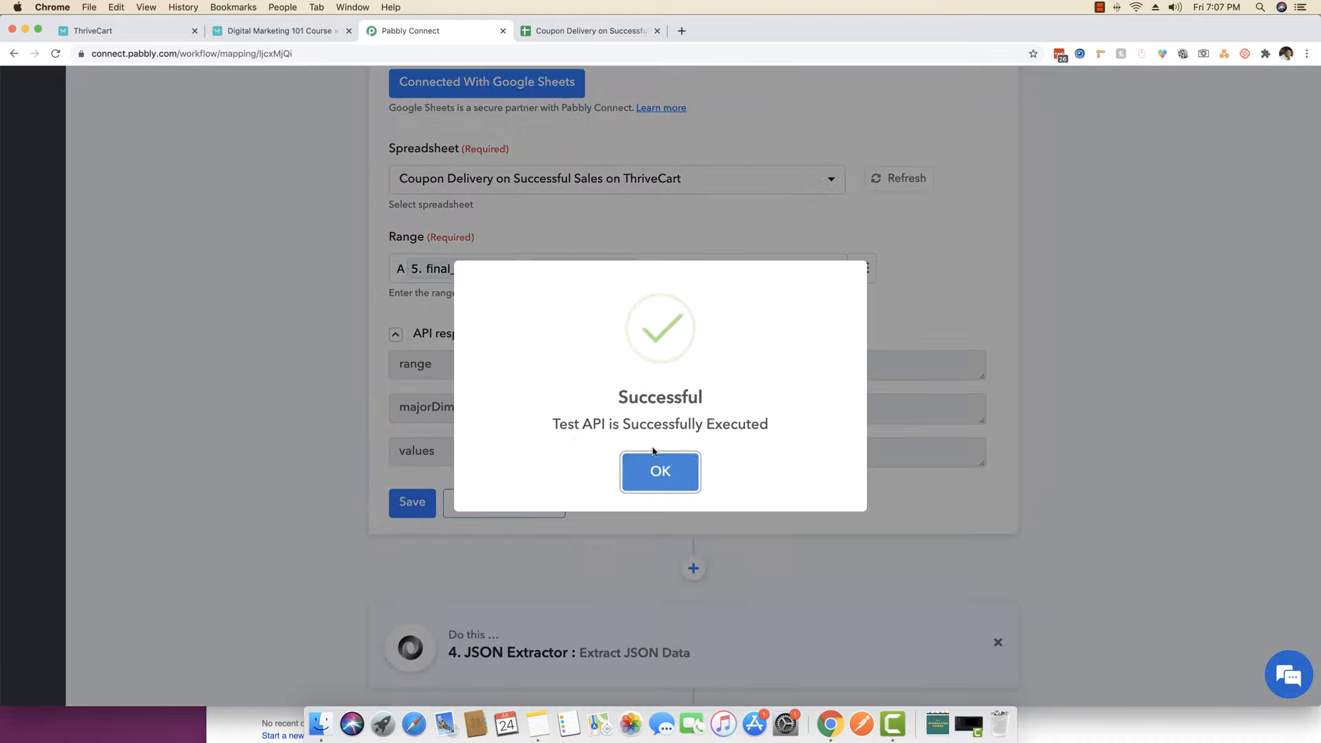
{"action": "left_click", "coordinate": [655, 457]}
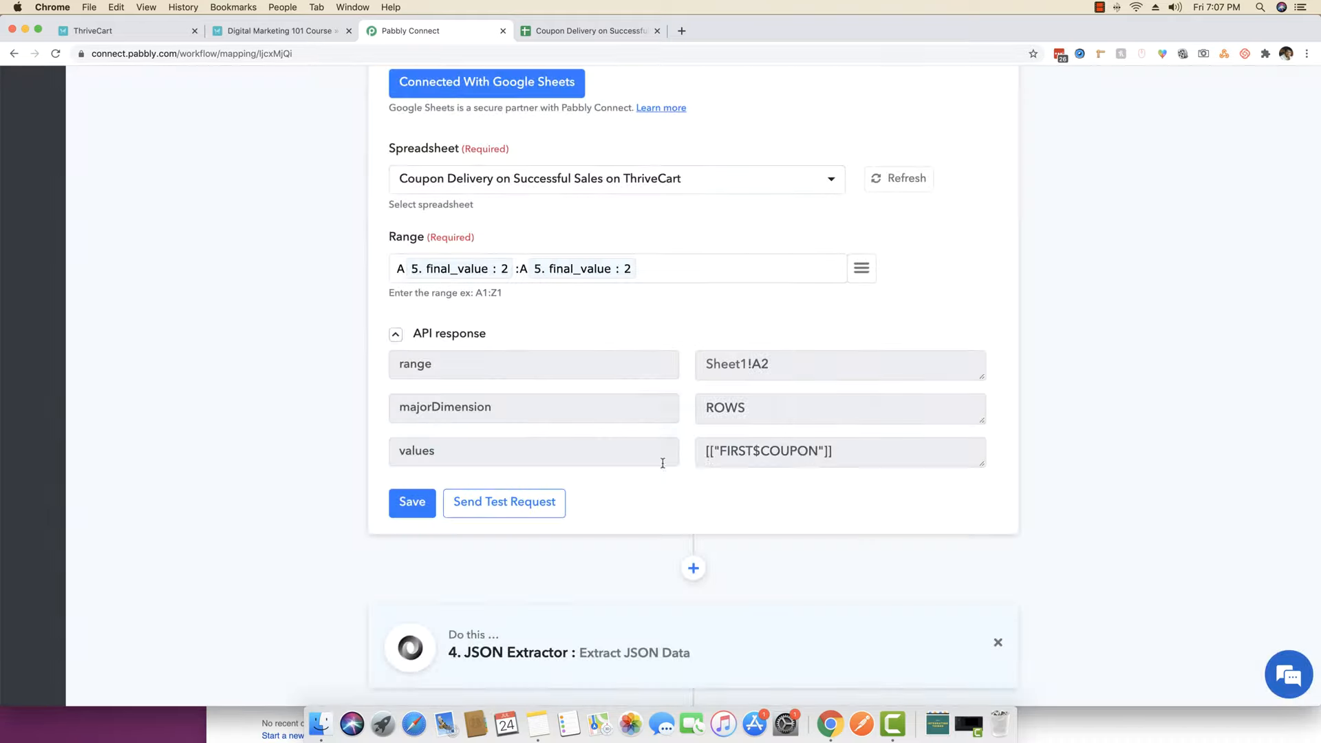
{"action": "left_click_drag", "start_coordinate": [857, 453], "coordinate": [706, 451]}
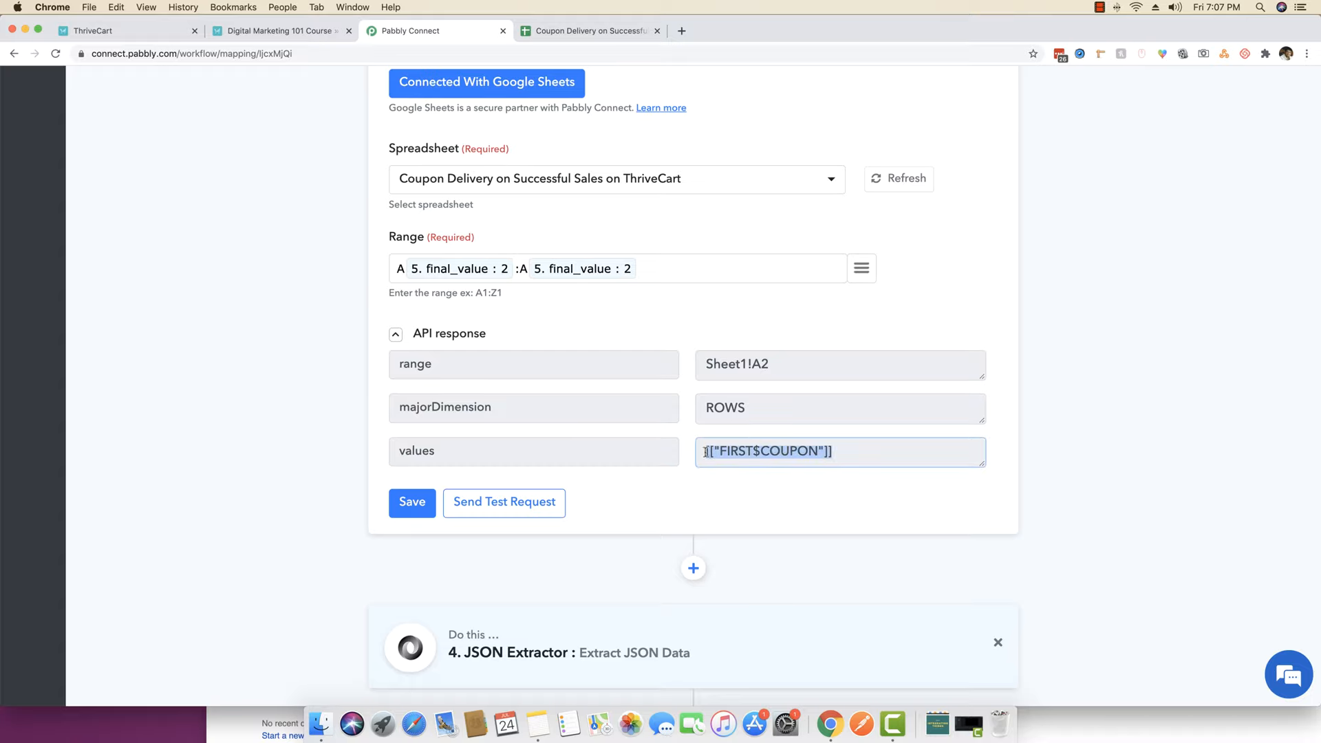
{"action": "left_click", "coordinate": [415, 504]}
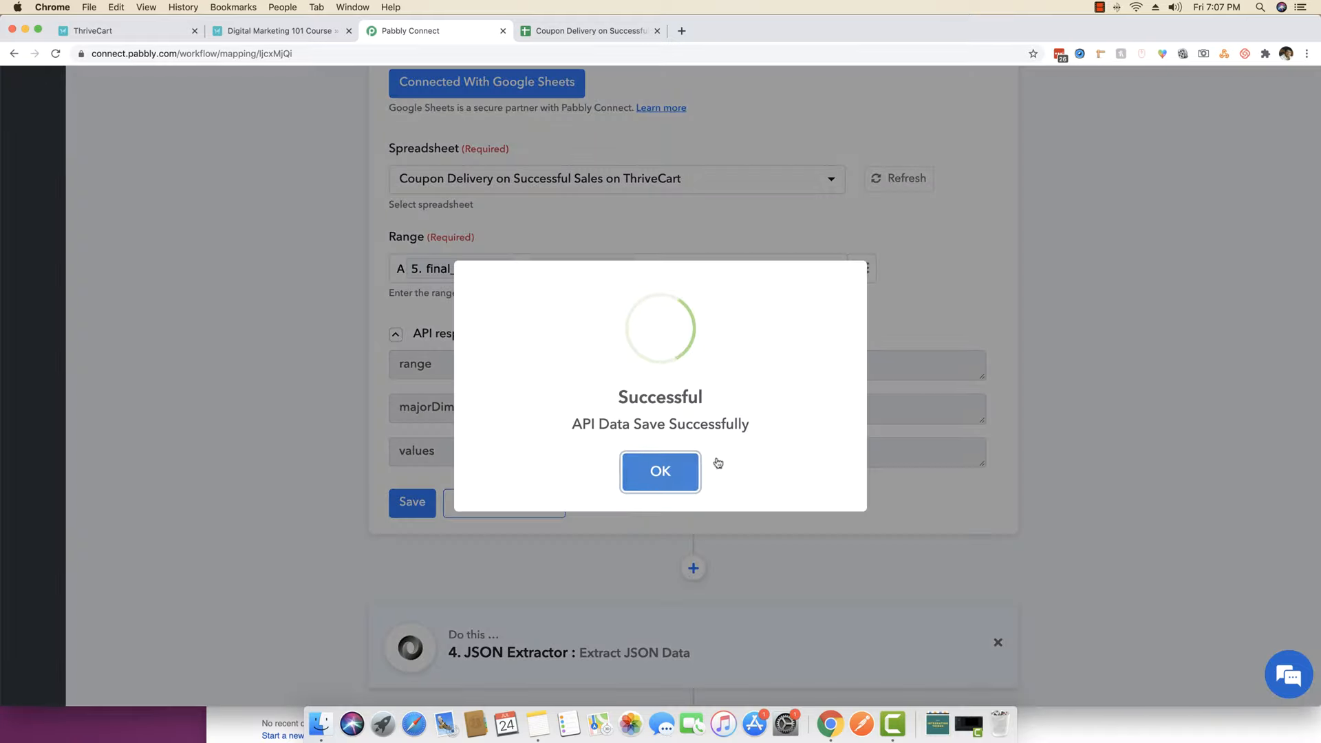
{"action": "left_click", "coordinate": [636, 464]}
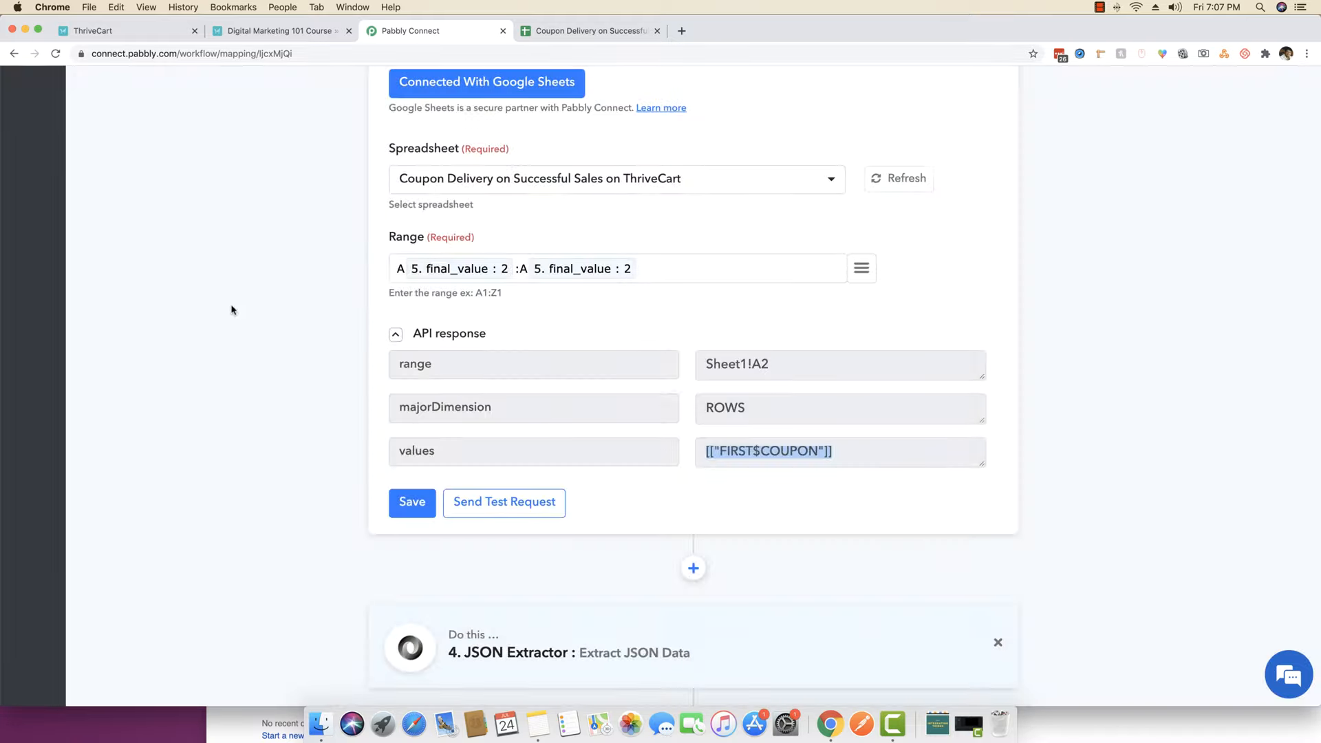
{"action": "scroll", "coordinate": [235, 310], "scroll_direction": "down", "scroll_amount": 1}
{"action": "scroll", "coordinate": [235, 310], "scroll_direction": "down", "scroll_amount": 3}
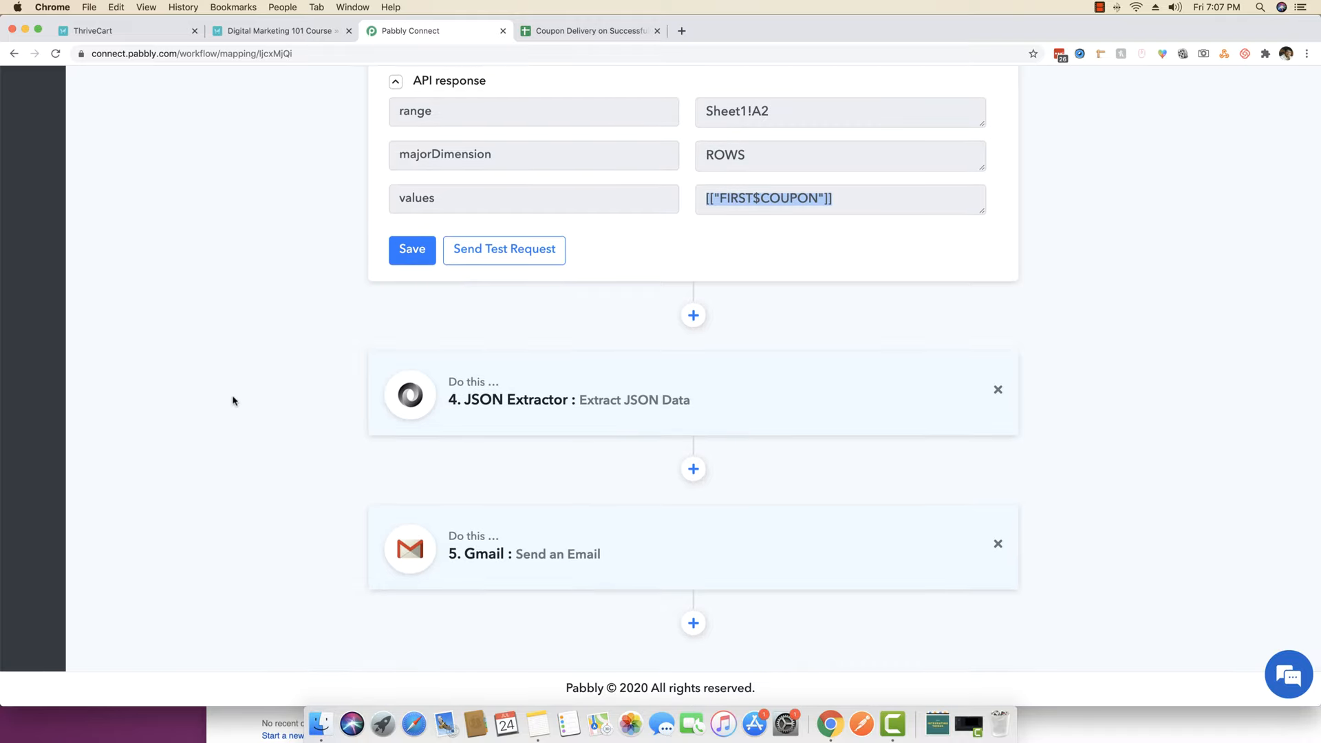
{"action": "scroll", "coordinate": [229, 378], "scroll_direction": "up", "scroll_amount": 10}
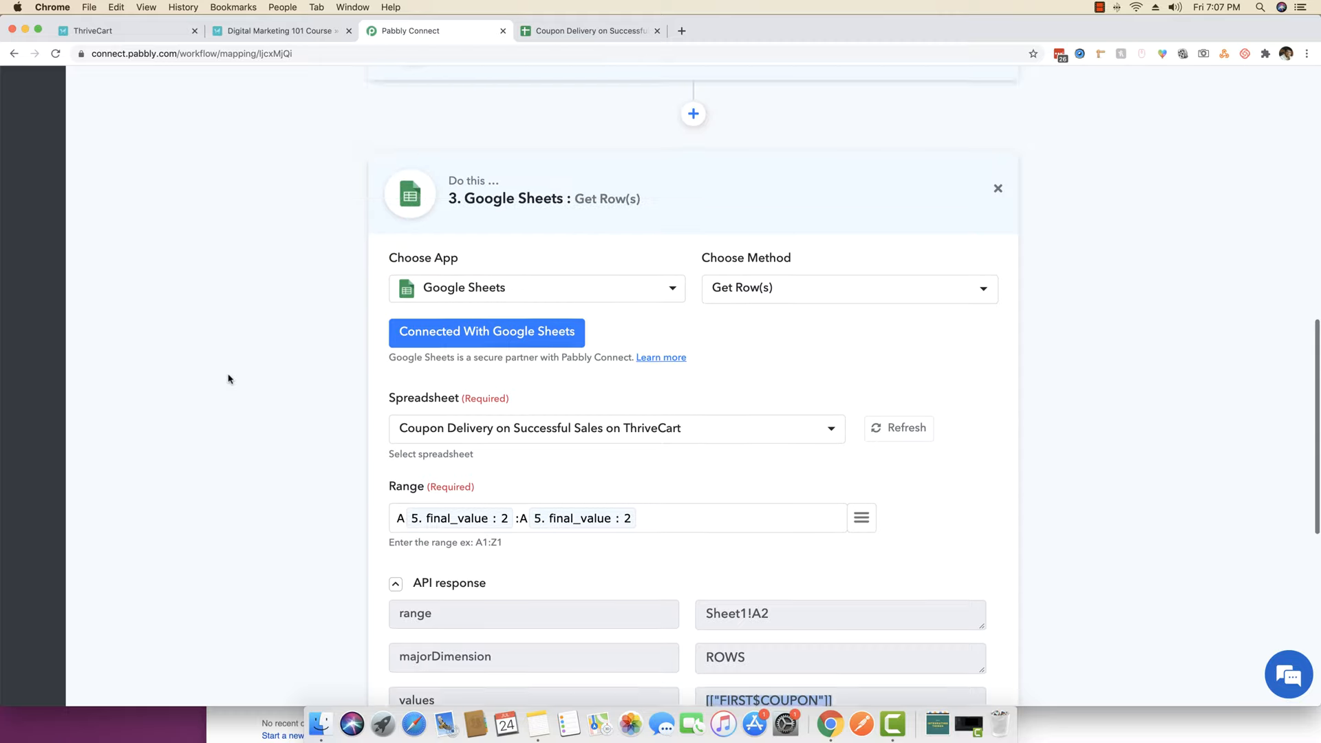
{"action": "left_click", "coordinate": [583, 241]}
{"action": "scroll", "coordinate": [581, 241], "scroll_direction": "up", "scroll_amount": 10}
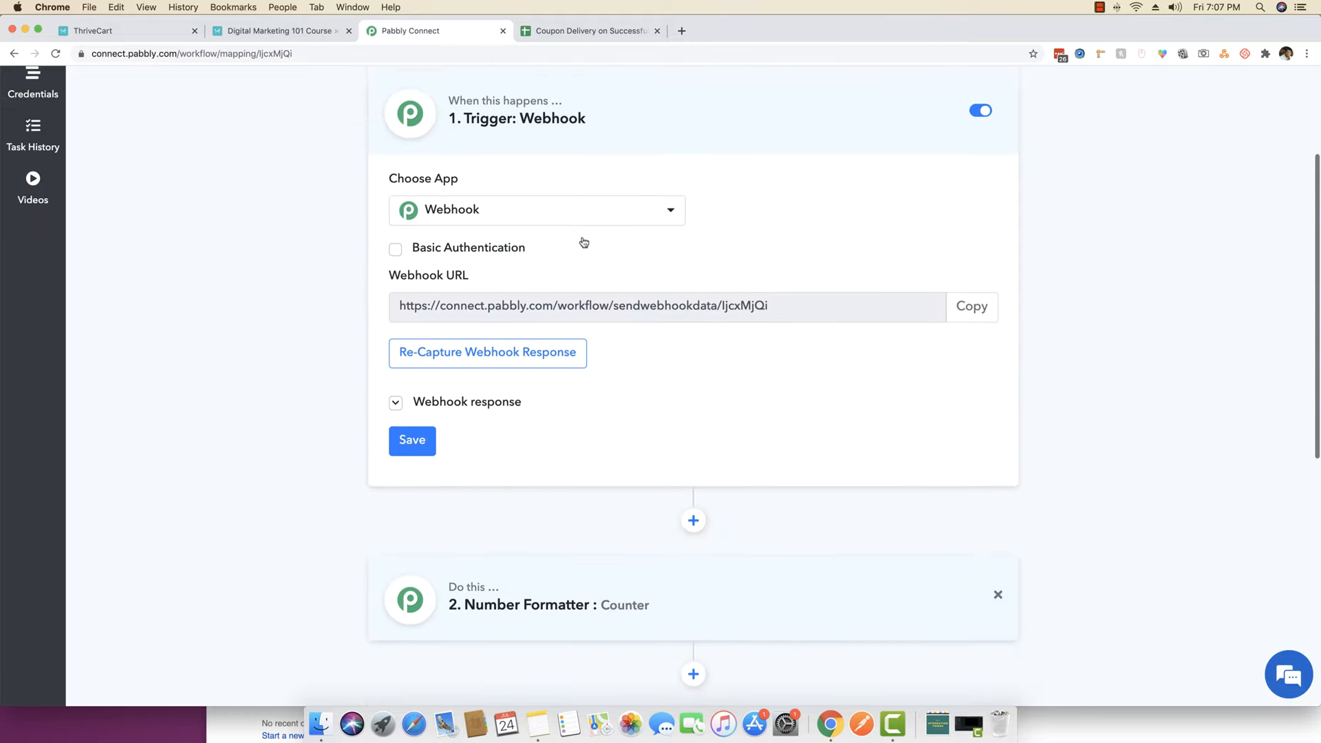
{"action": "left_click", "coordinate": [678, 188]}
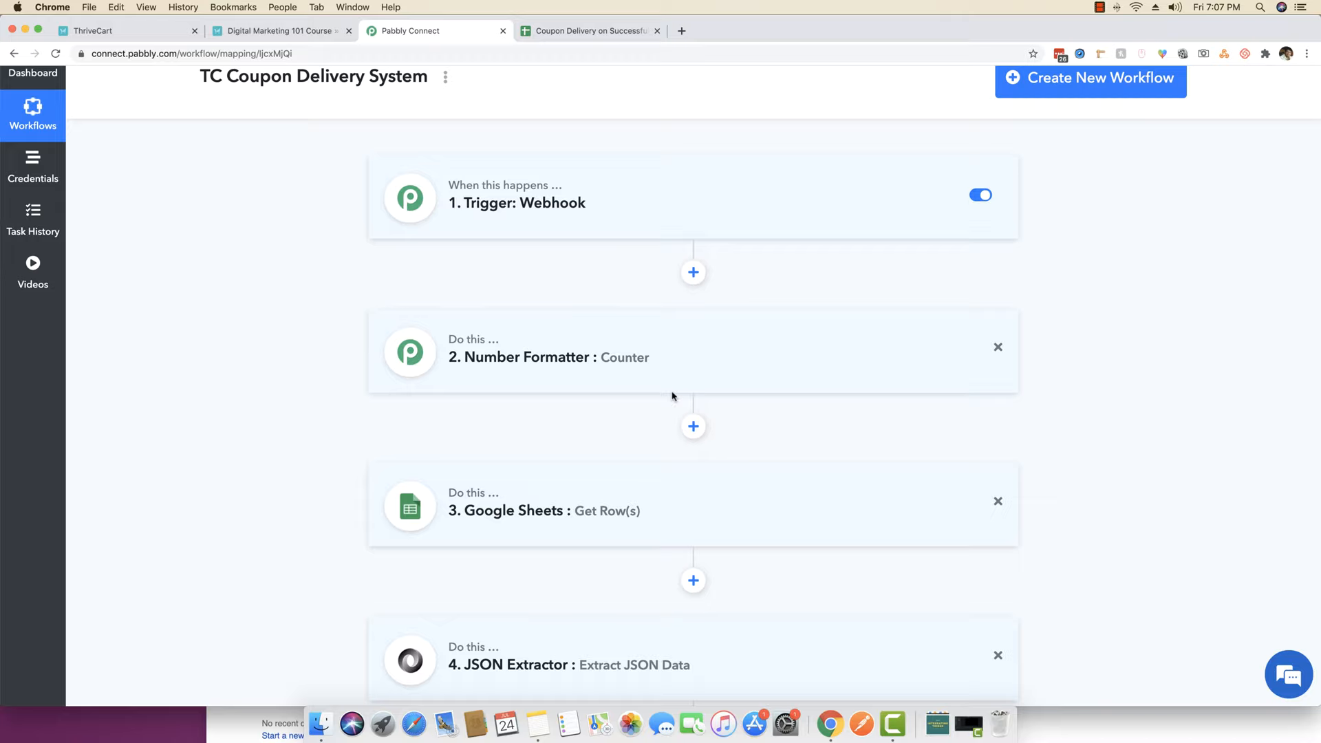
{"action": "scroll", "coordinate": [209, 395], "scroll_direction": "down", "scroll_amount": 3}
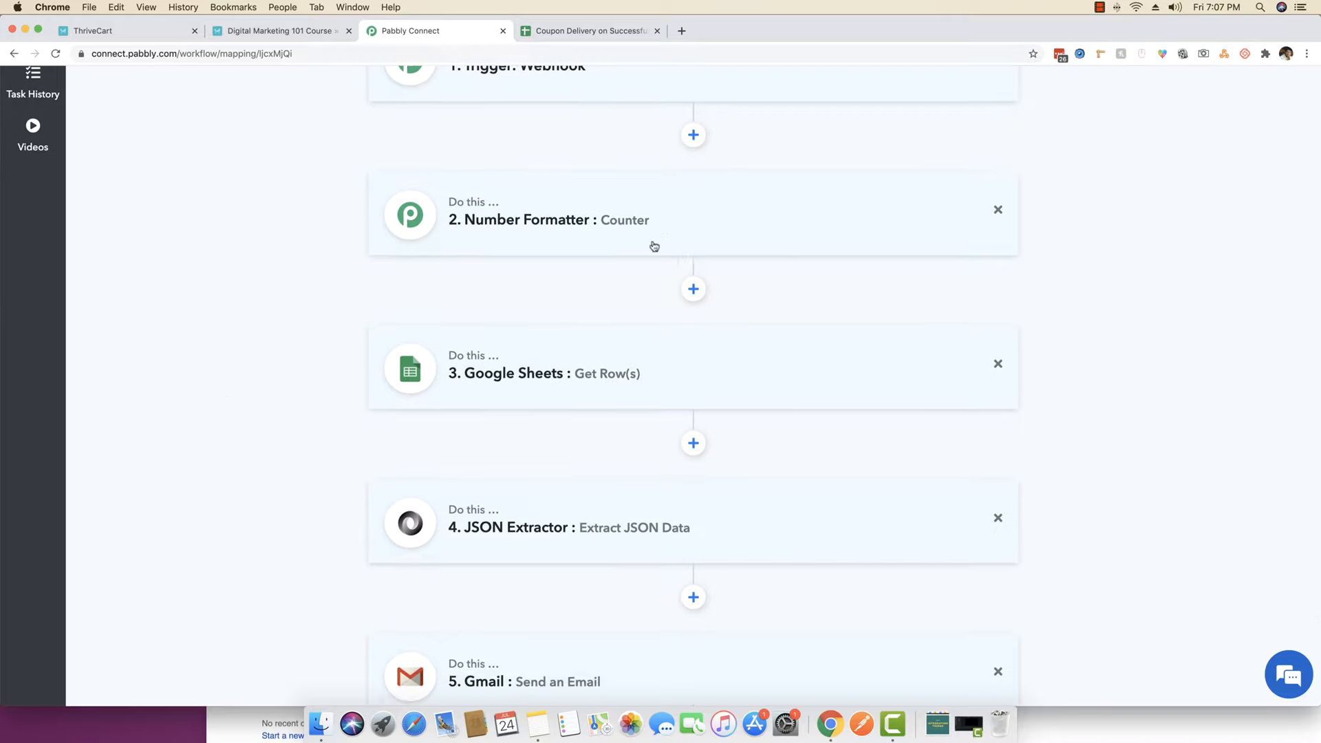
{"action": "scroll", "coordinate": [543, 333], "scroll_direction": "down", "scroll_amount": 2}
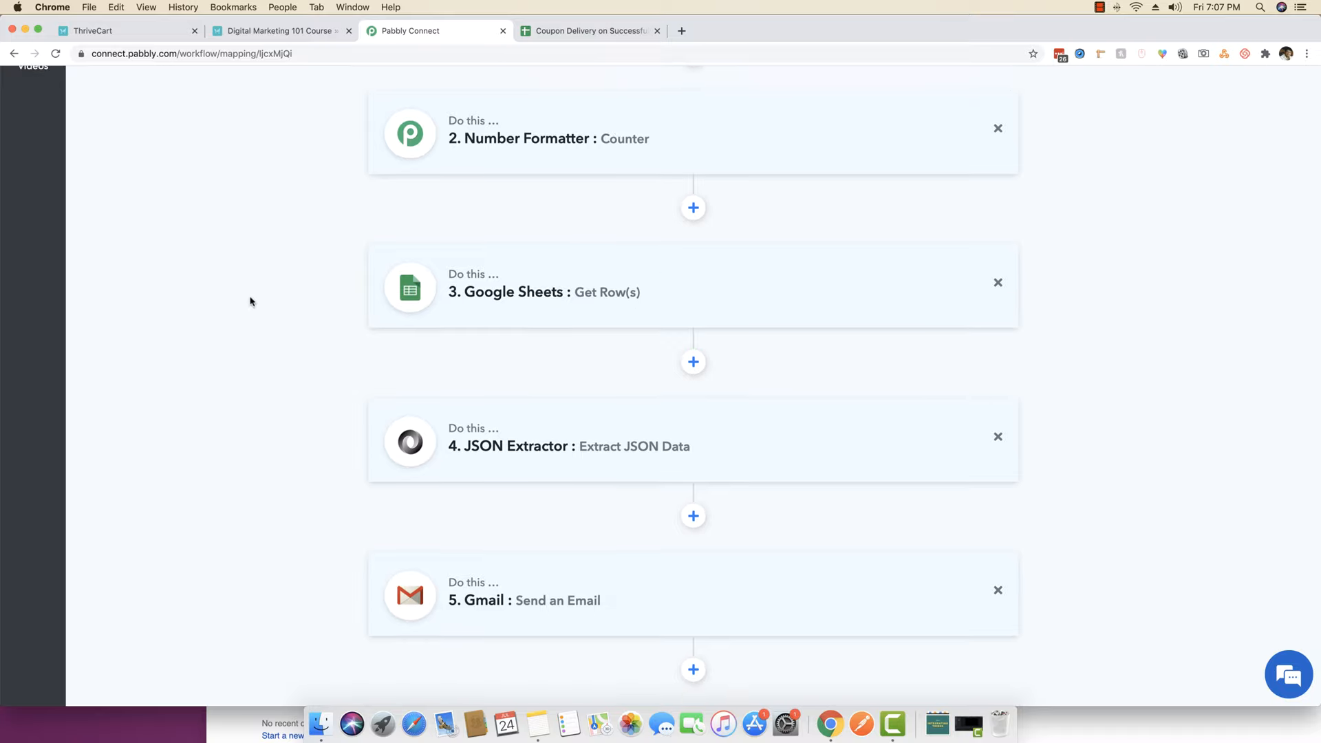
{"action": "scroll", "coordinate": [250, 302], "scroll_direction": "down", "scroll_amount": 1}
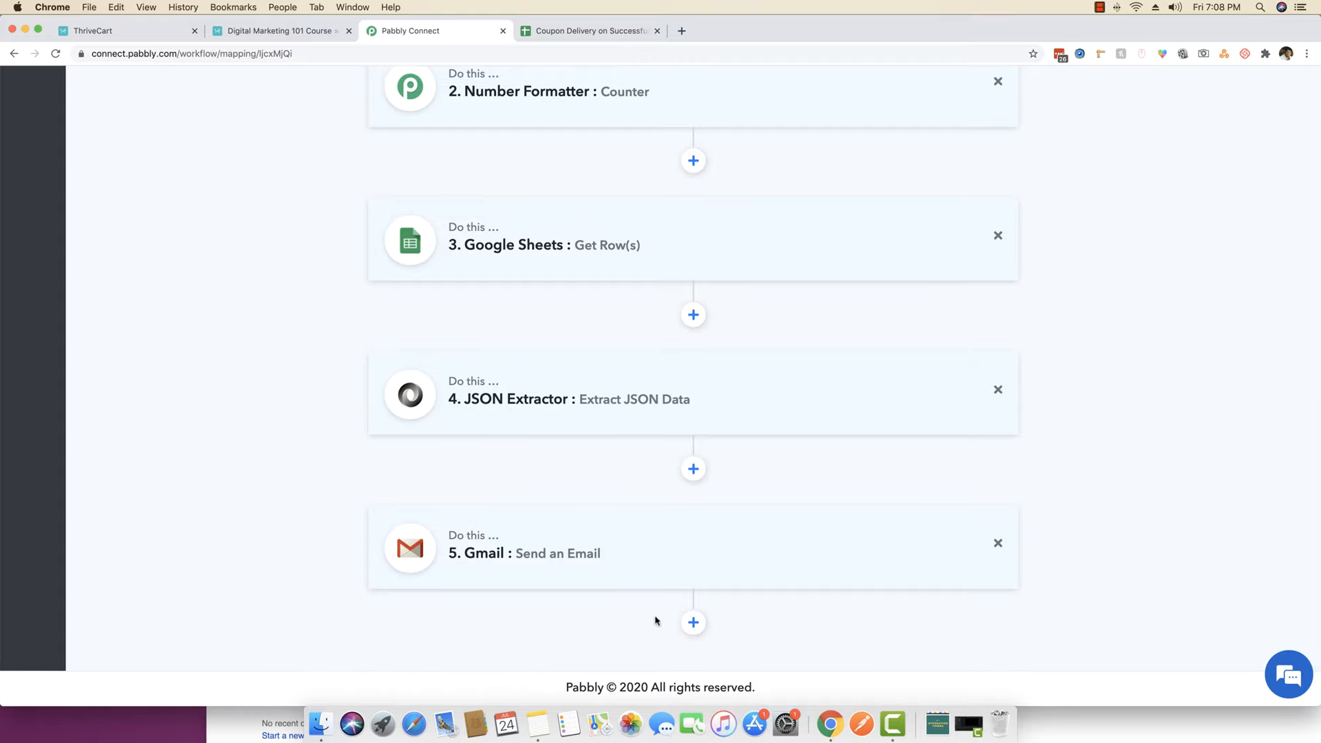
{"action": "scroll", "coordinate": [180, 376], "scroll_direction": "up", "scroll_amount": 4}
- Reload the Digital Marketing 101 Course checkout by trimming the confirmation part from the URL
{"action": "left_click", "coordinate": [316, 32]}
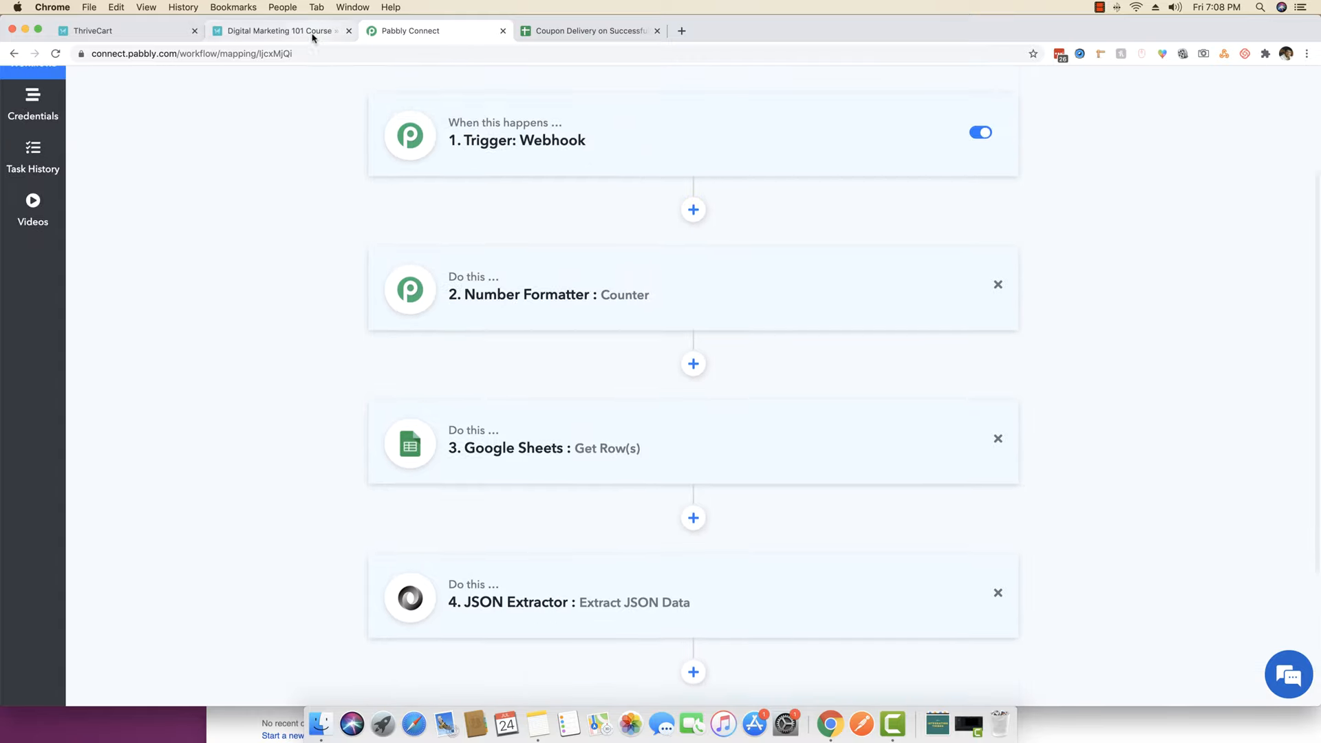
{"action": "left_click_drag", "start_coordinate": [346, 54], "coordinate": [657, 54]}
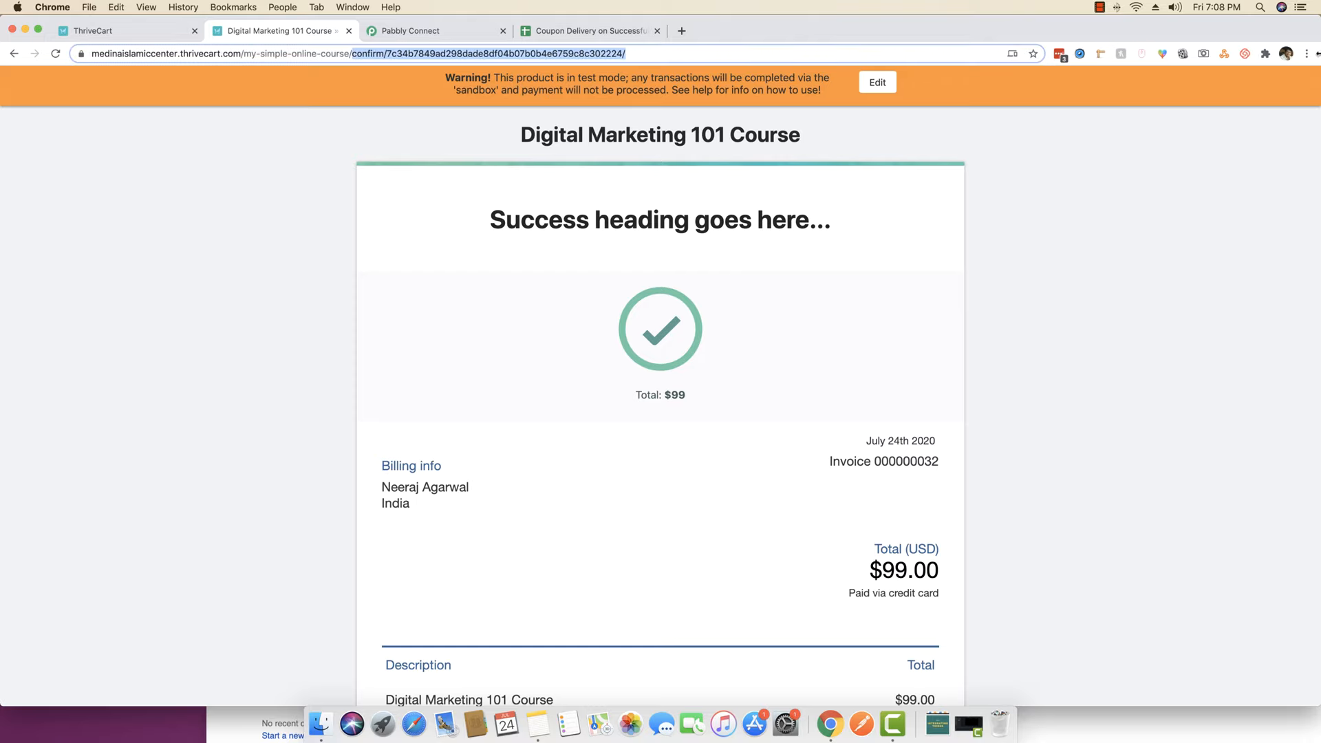
{"action": "key", "text": "BackSpace"}
{"action": "key", "text": "Return"}
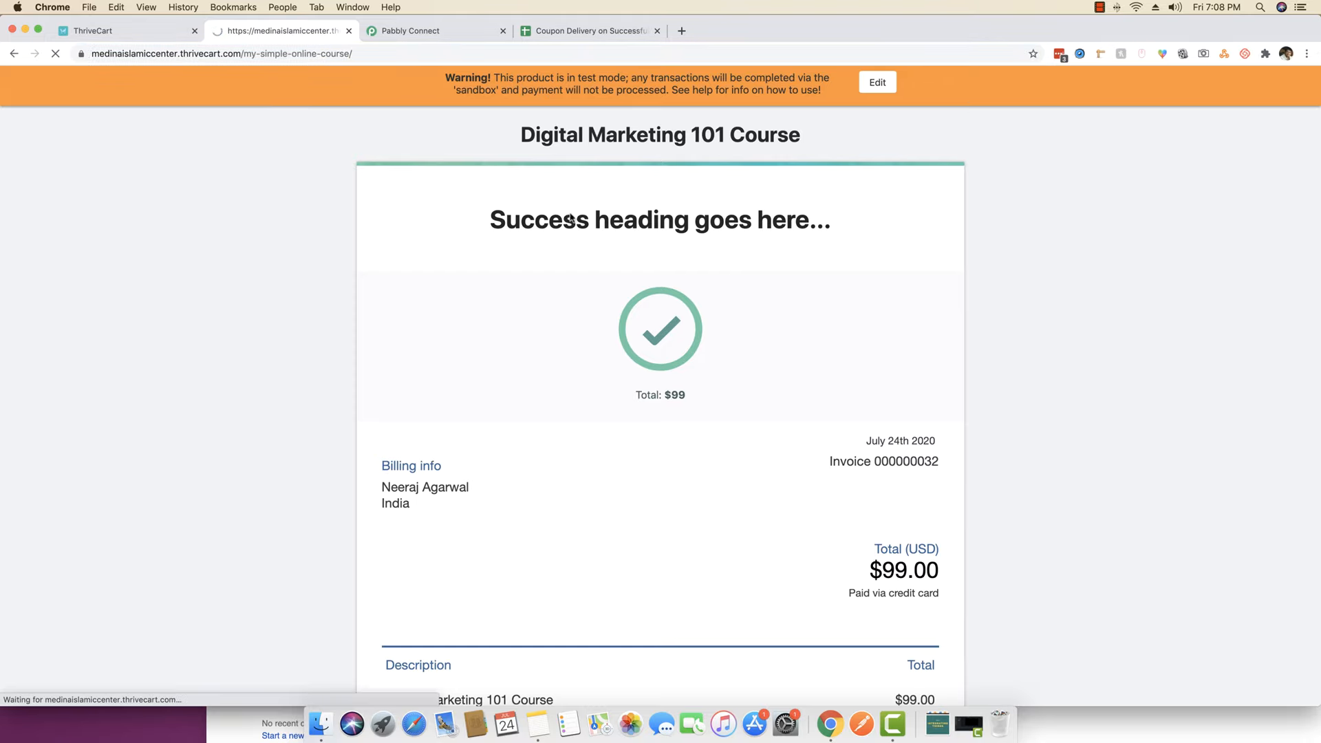
- Enter a new buyer's first name, last name and e-mail address on the checkout form
{"action": "left_click", "coordinate": [469, 284]}
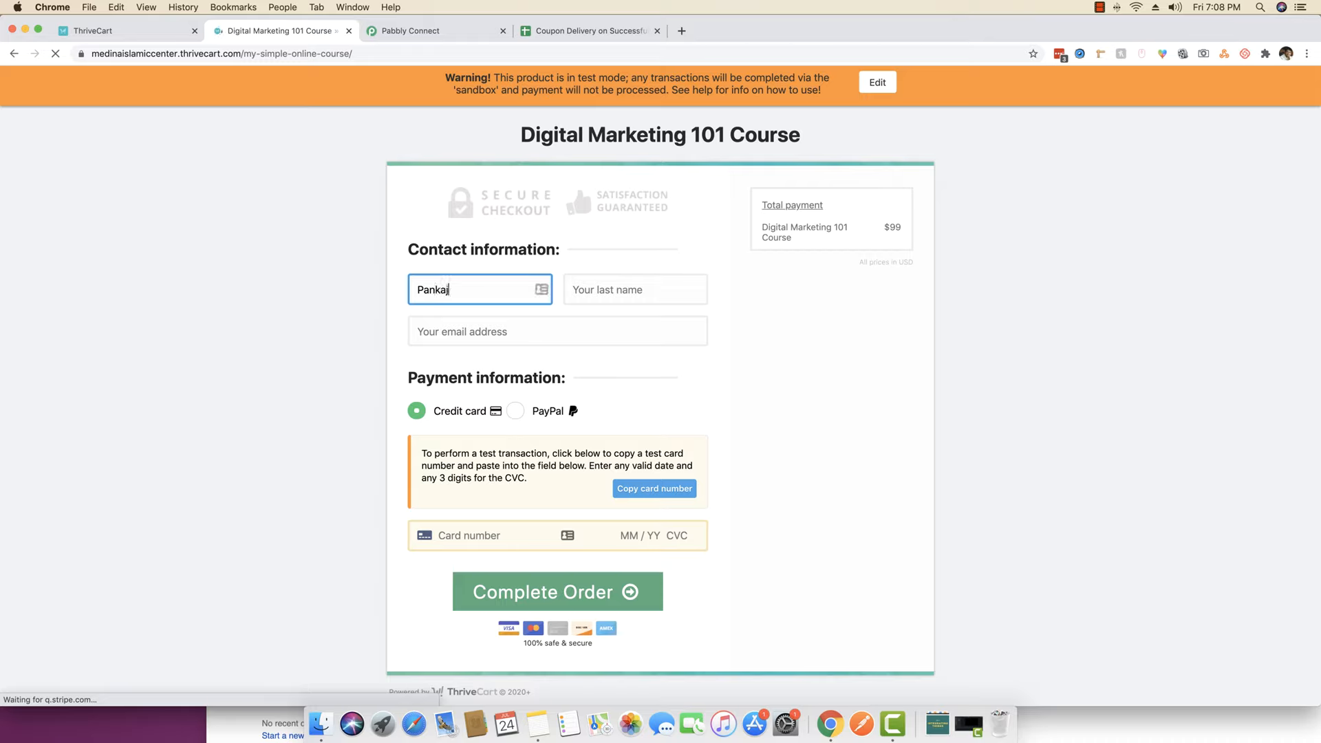
{"action": "key", "text": "Tab"}
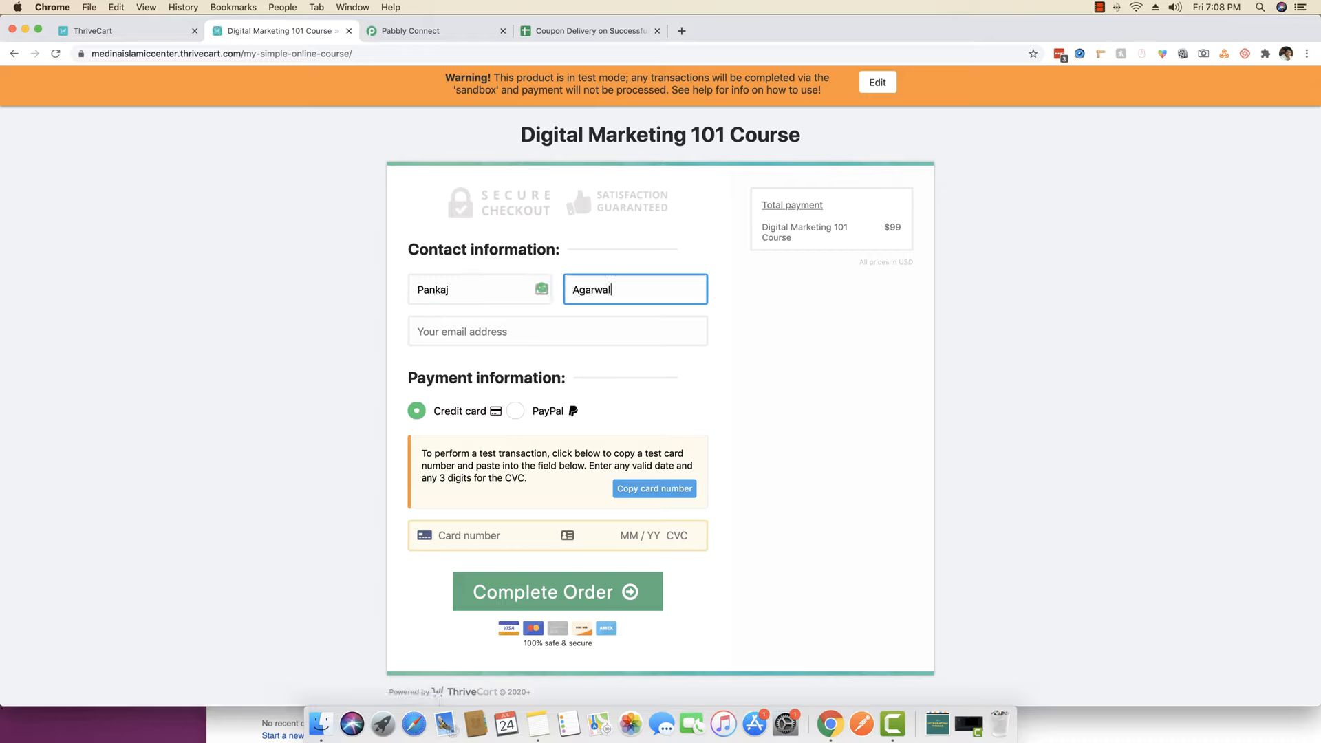
{"action": "key", "text": "Tab"}
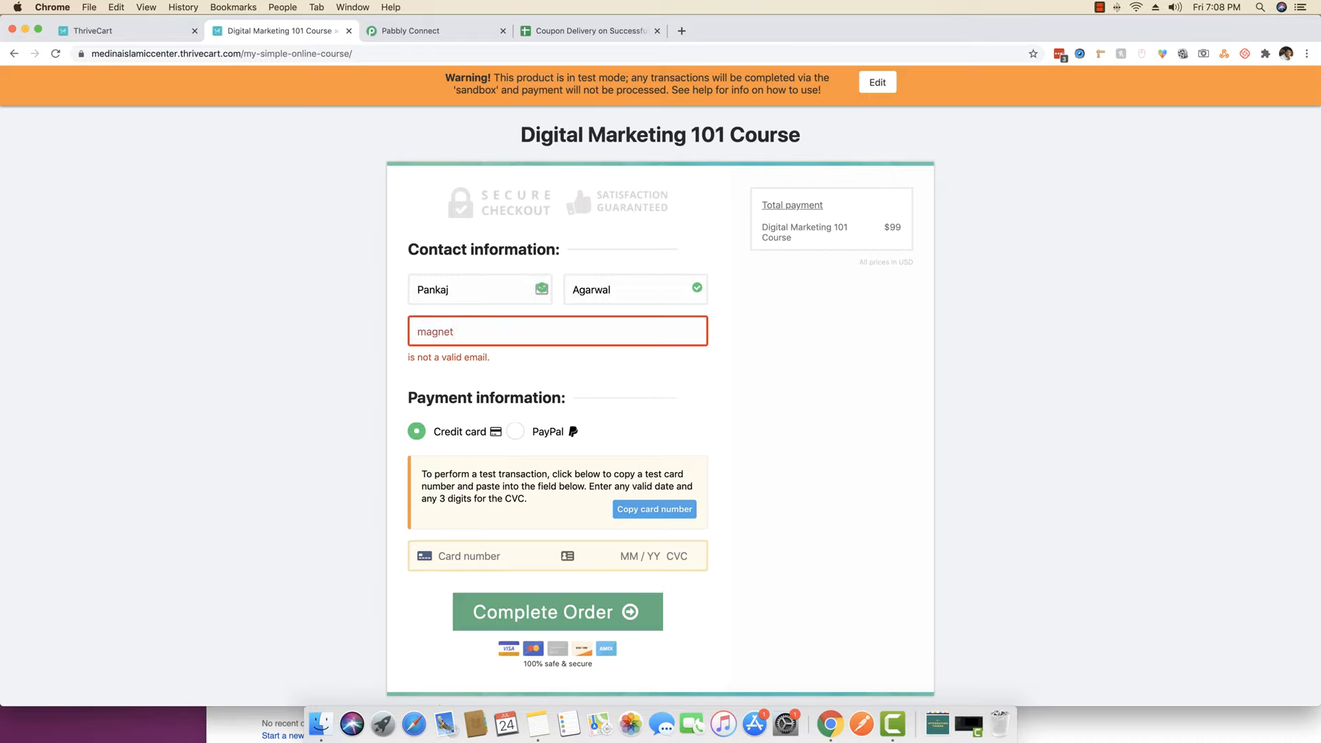
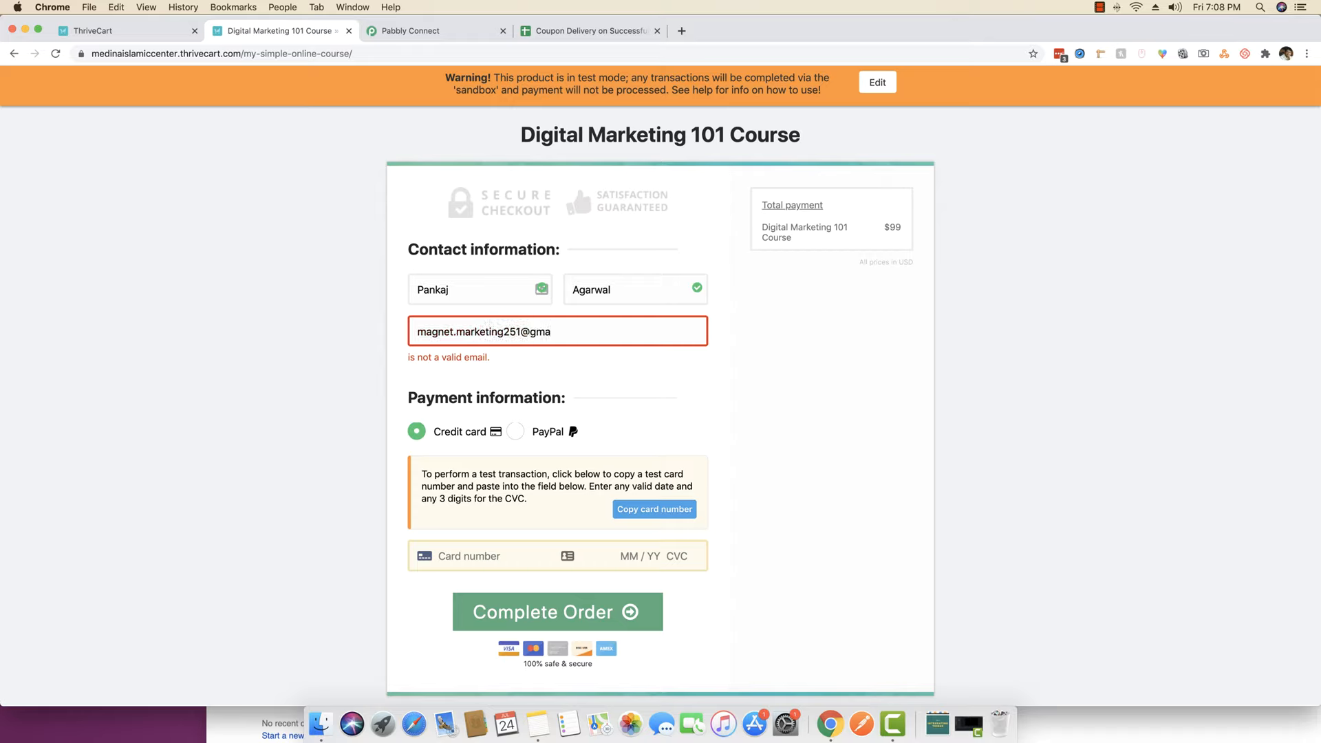
{"action": "left_click", "coordinate": [417, 412]}
- Paste the test card number, fill in expiry and CVC, and complete the $99.00 order
{"action": "left_click", "coordinate": [655, 490]}
{"action": "left_click", "coordinate": [450, 538]}
{"action": "key", "text": "super+v"}
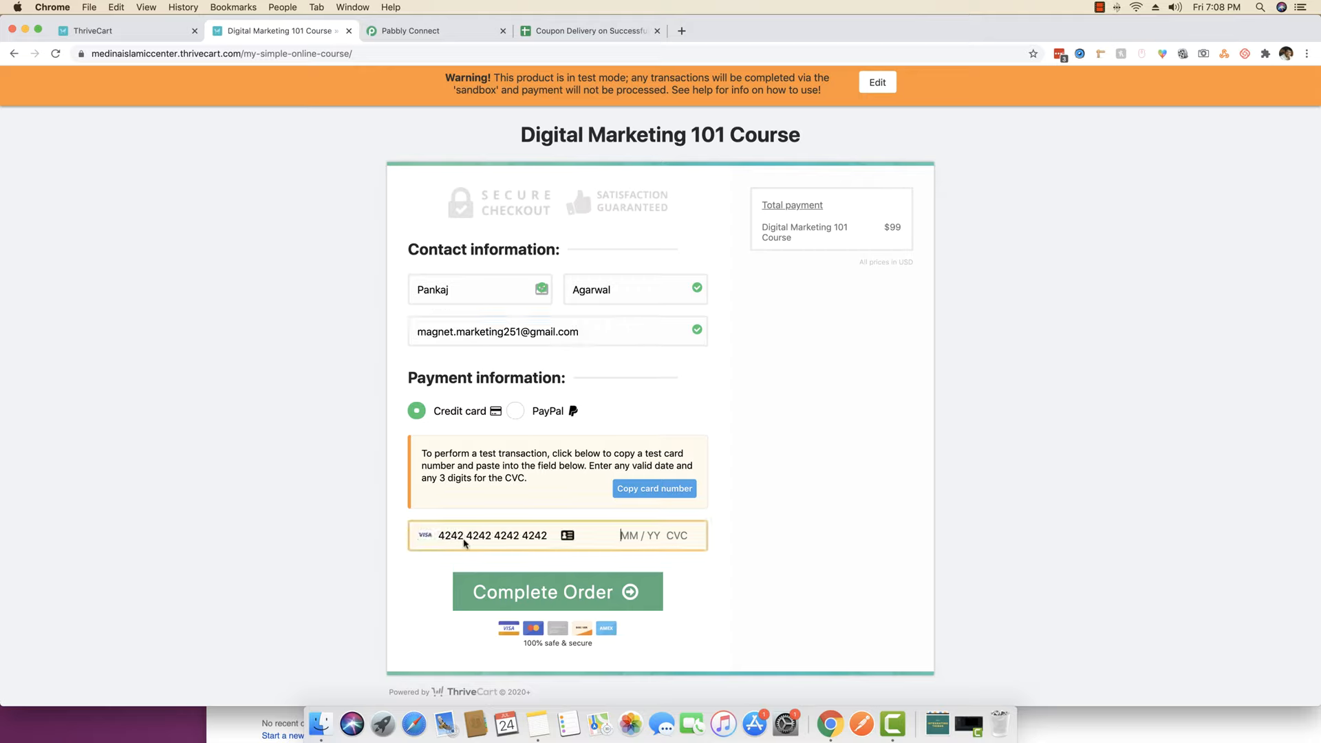
{"action": "left_click", "coordinate": [626, 537]}
{"action": "type", "text": "1022567"}
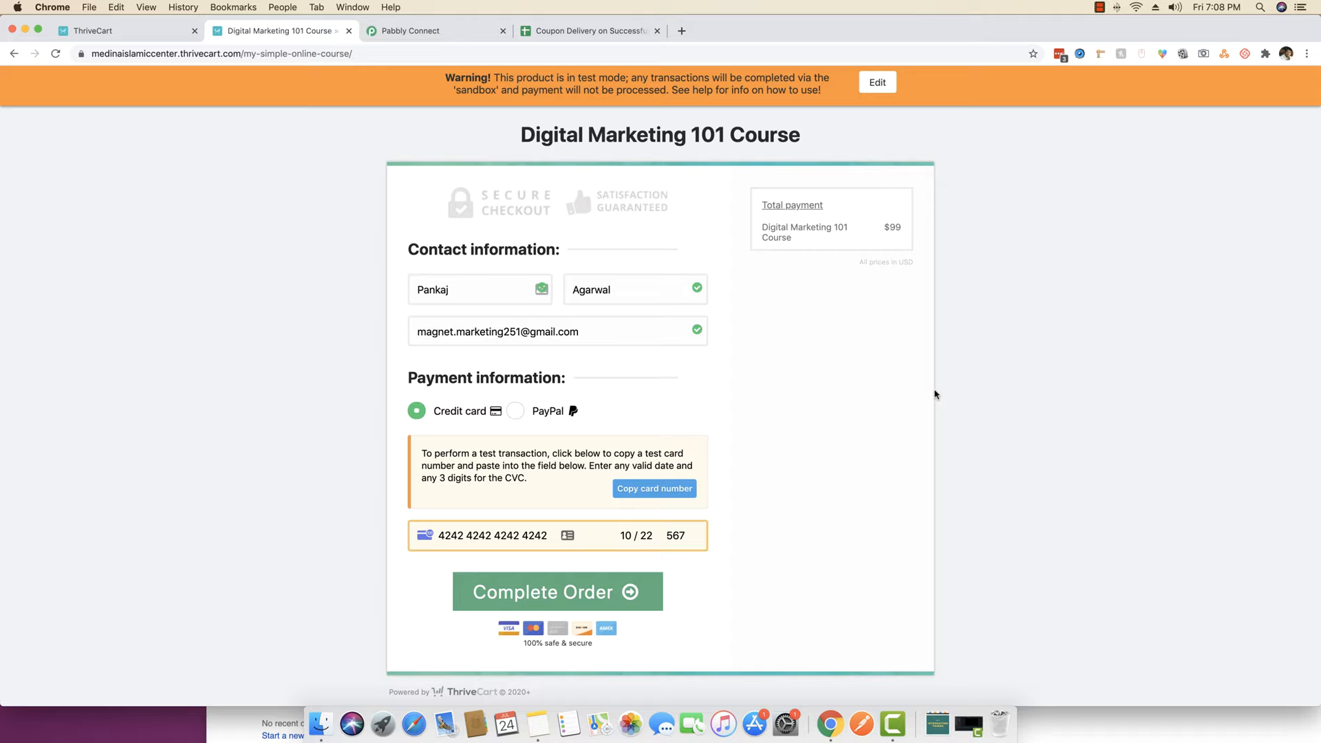
{"action": "left_click", "coordinate": [563, 596]}
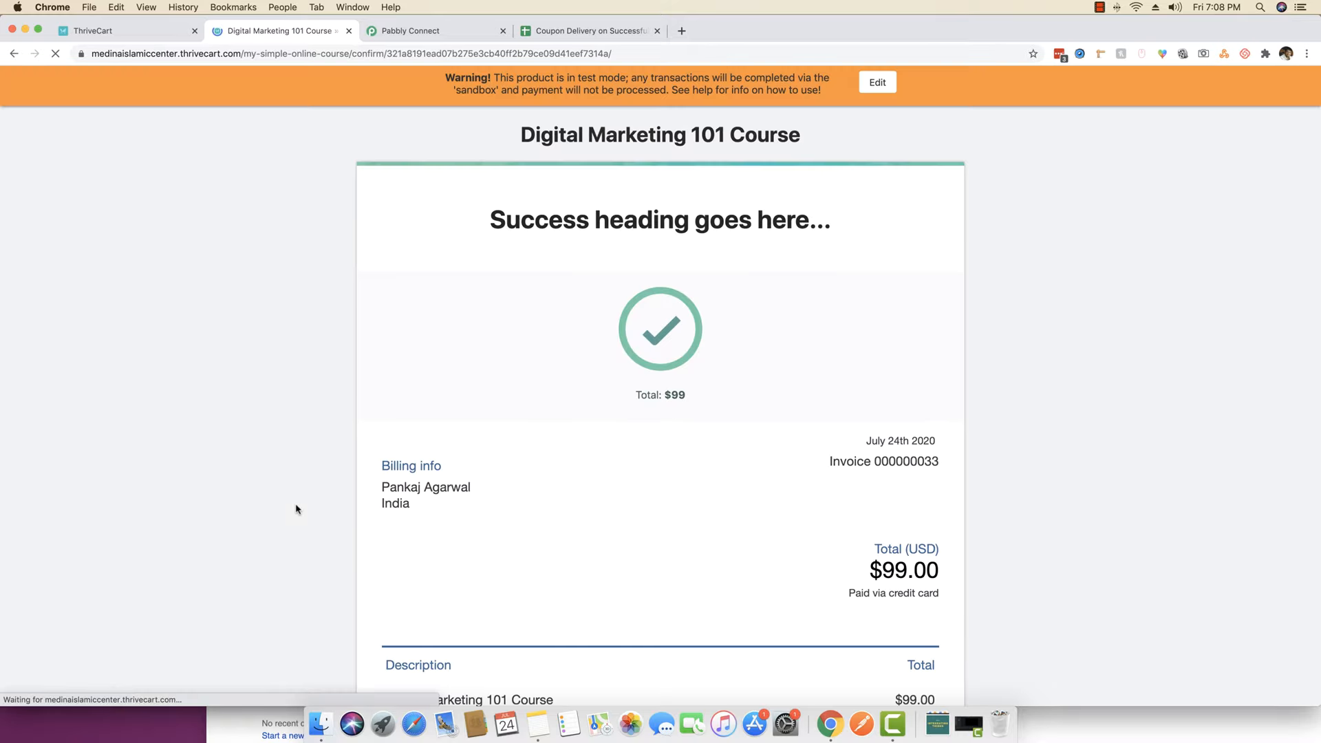
{"action": "scroll", "coordinate": [906, 416], "scroll_direction": "down", "scroll_amount": 5}
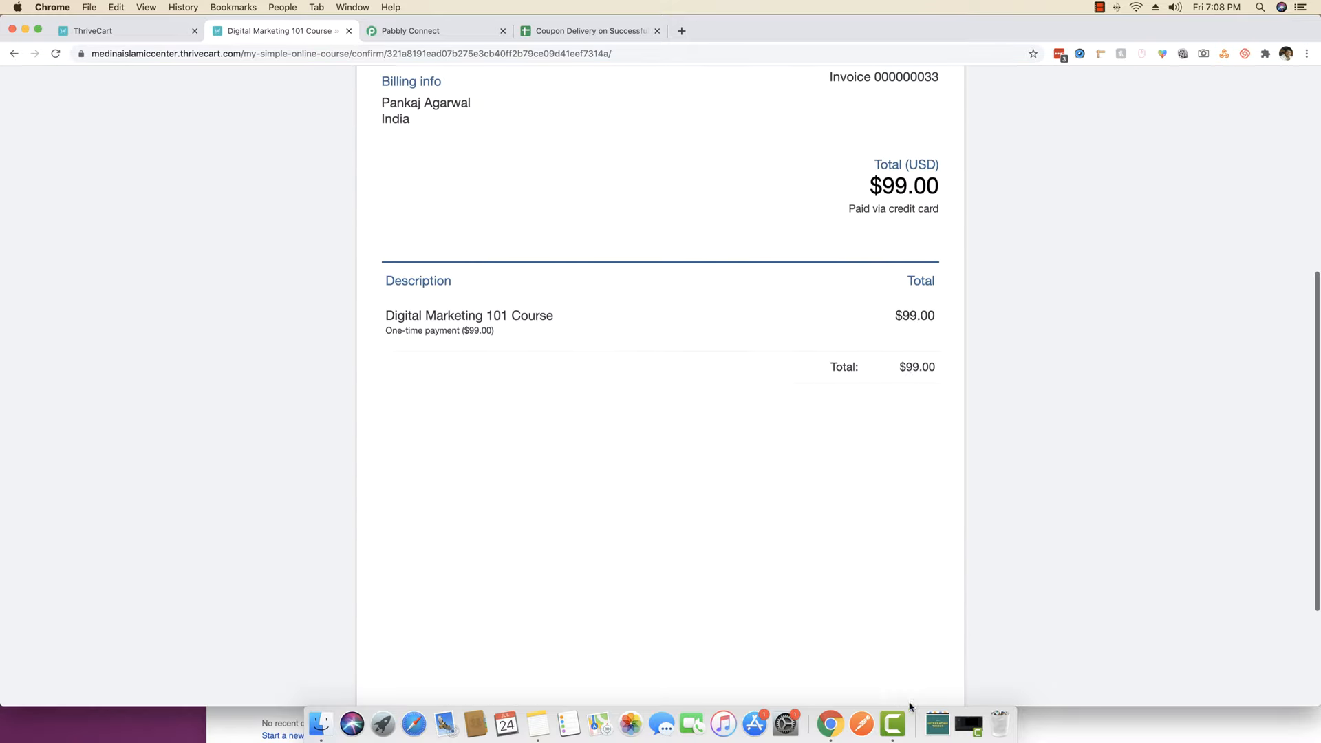
{"action": "right_click", "coordinate": [830, 727]}
{"action": "left_click", "coordinate": [880, 587]}
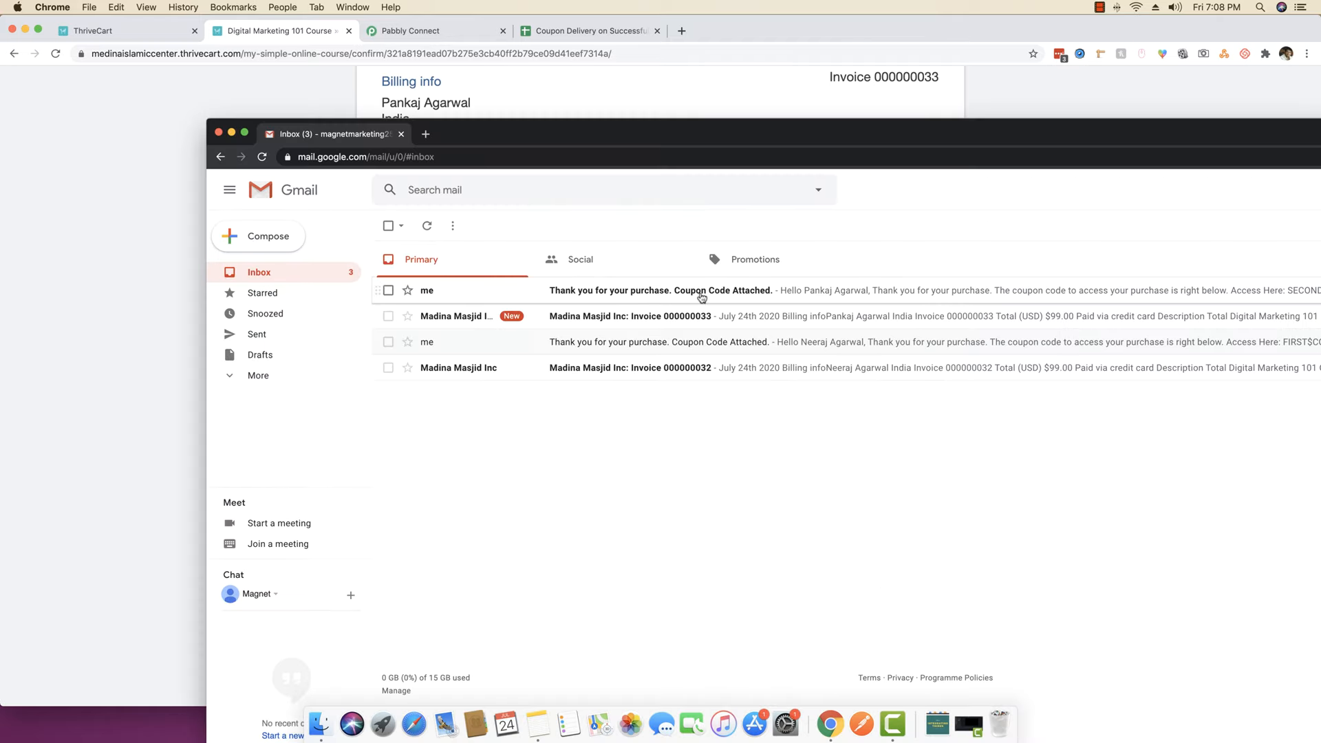
{"action": "left_click", "coordinate": [702, 298]}
{"action": "left_click_drag", "start_coordinate": [516, 419], "coordinate": [420, 413]}
{"action": "left_click", "coordinate": [412, 409]}
{"action": "left_click", "coordinate": [330, 273]}
{"action": "left_click", "coordinate": [446, 48]}
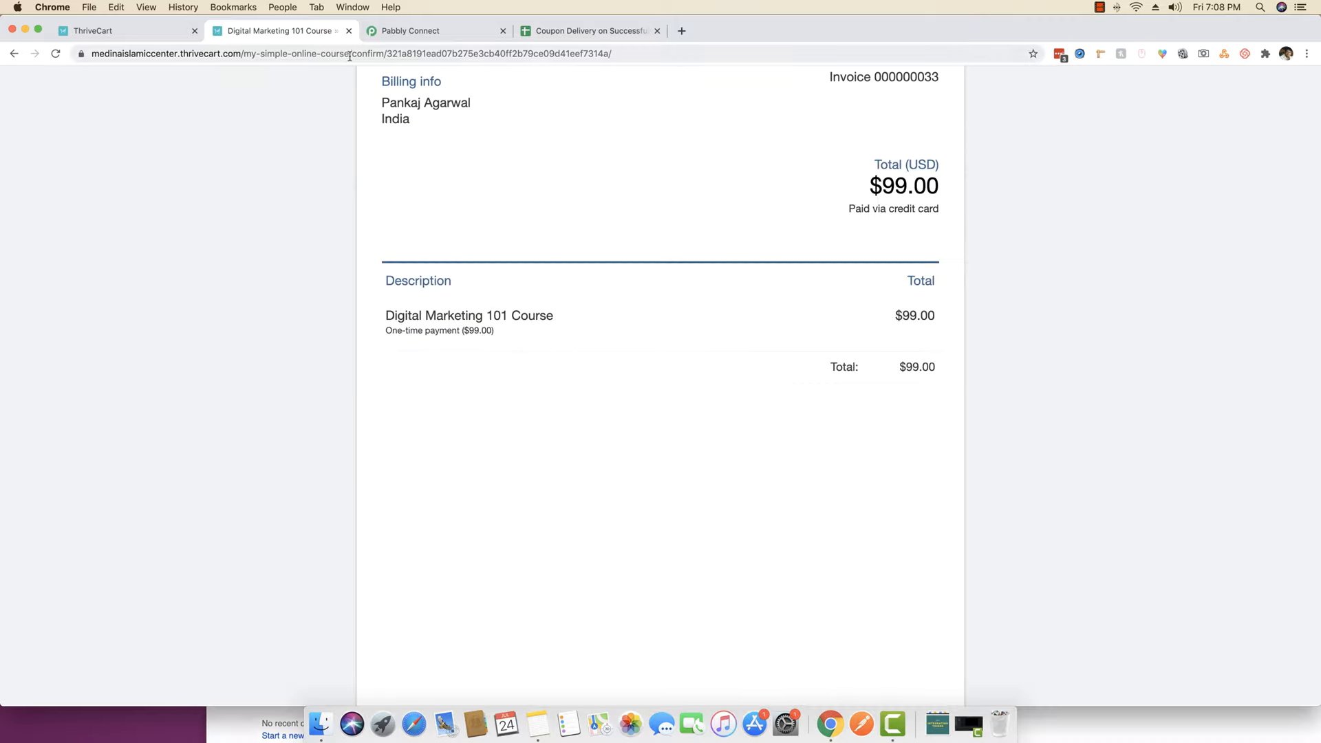
{"action": "left_click_drag", "start_coordinate": [350, 57], "coordinate": [619, 53]}
- Reload the course checkout and enter a different buyer's first name, last name and e-mail
{"action": "key", "text": "BackSpace"}
{"action": "key", "text": "Return"}
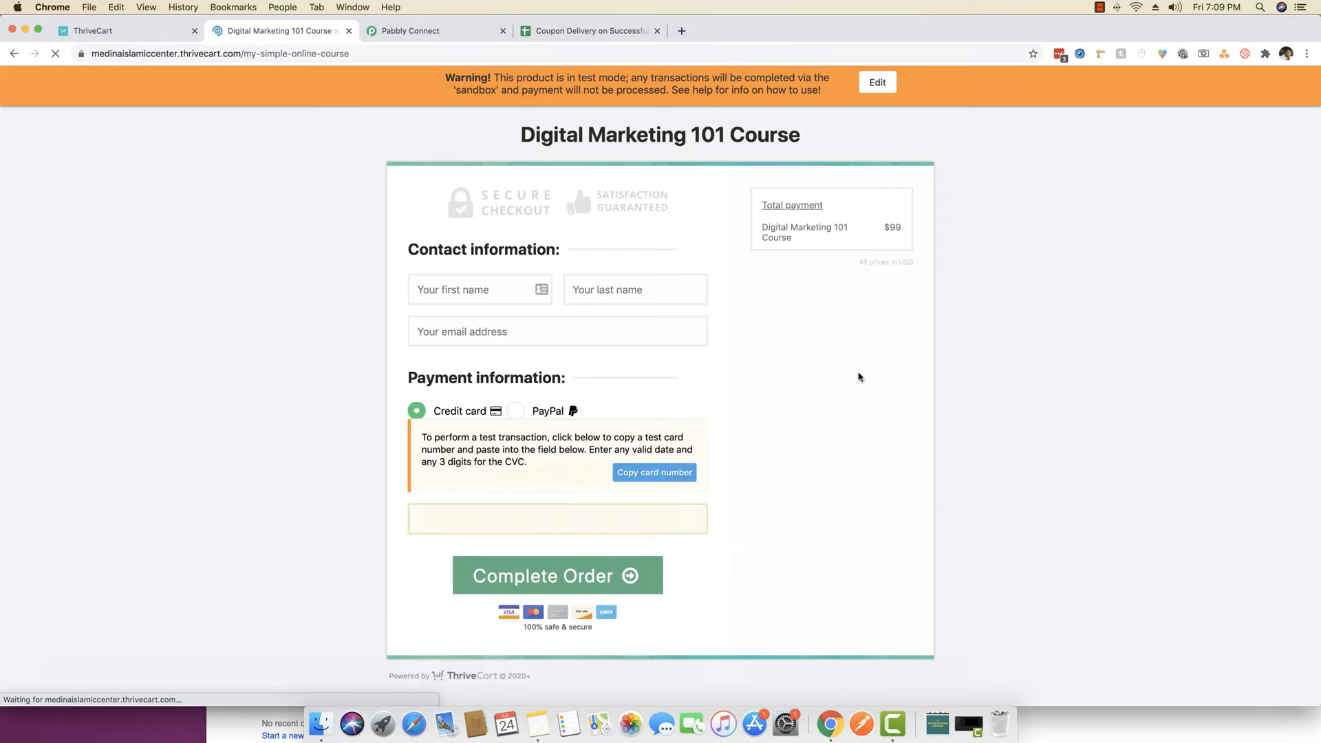
{"action": "left_click", "coordinate": [480, 290]}
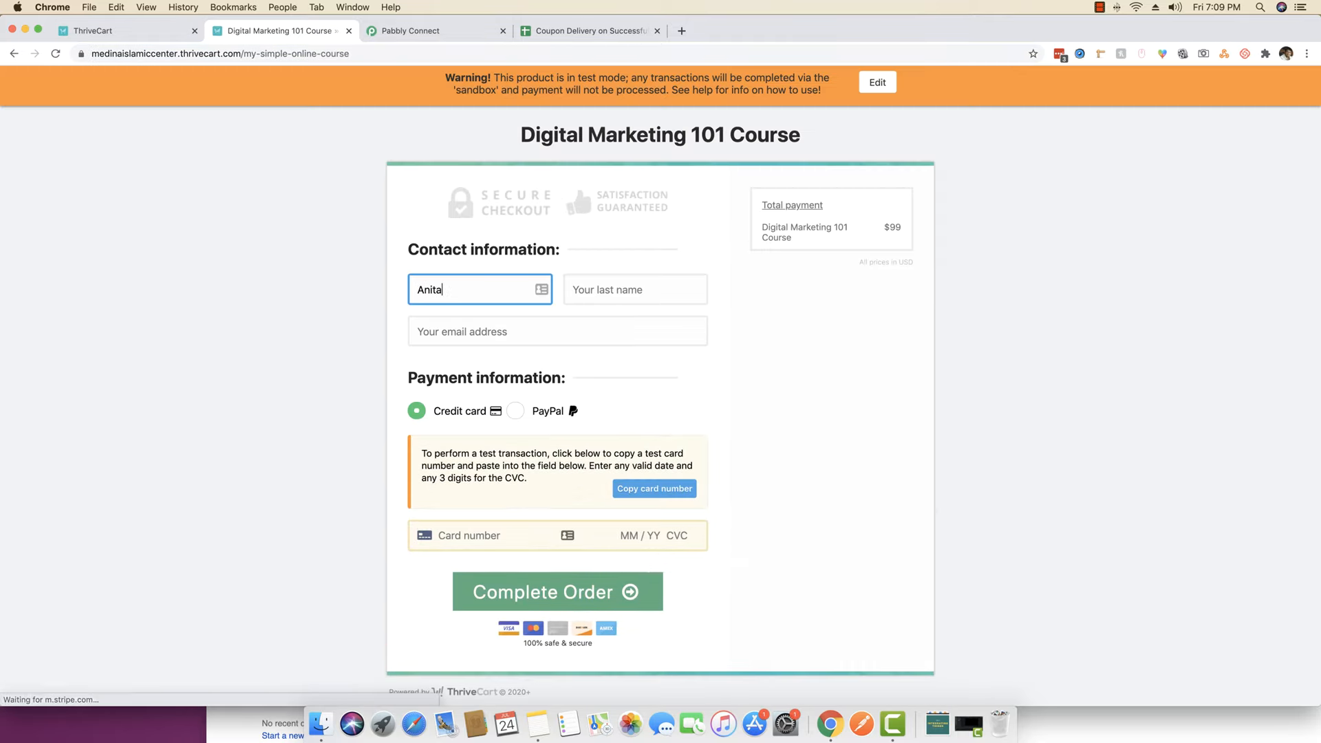
{"action": "key", "text": "Tab"}
{"action": "key", "text": "Tab"}
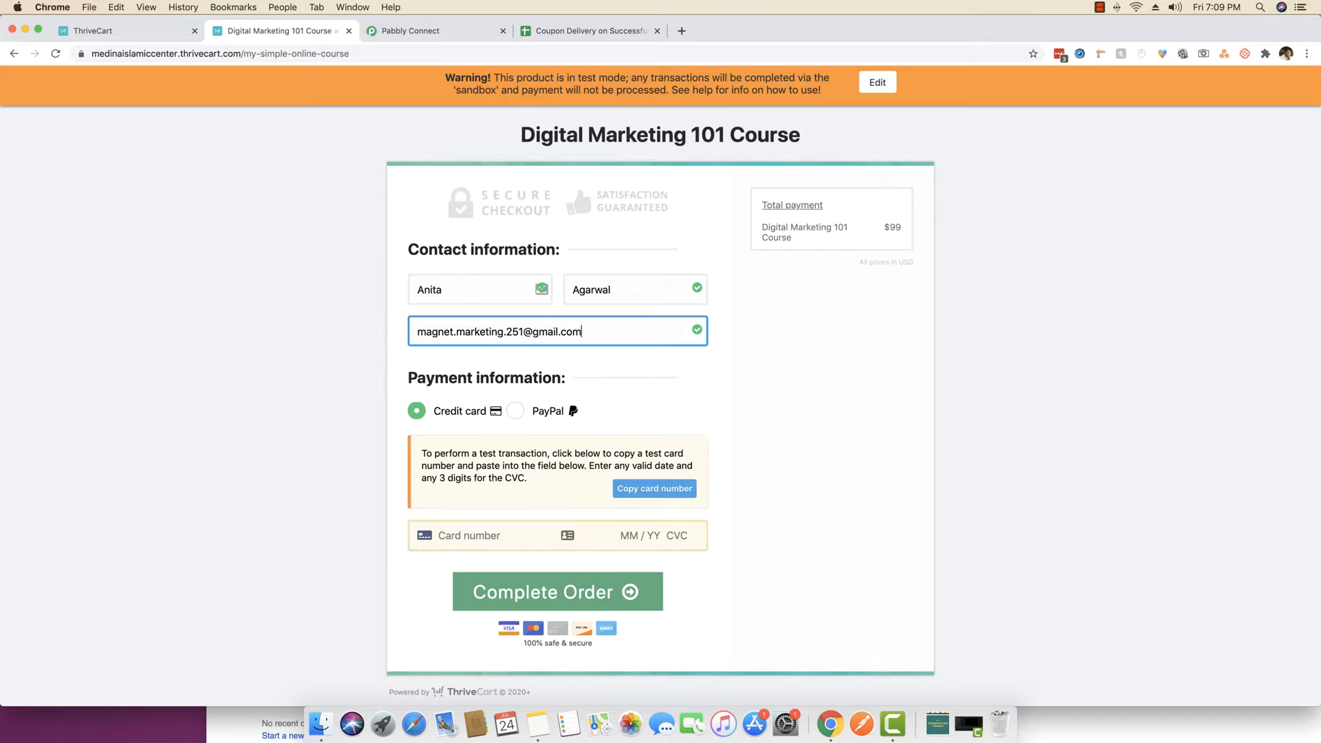
- Enter the test card with expiry 12/22, submit the order, and check the coupon sheet
{"action": "left_click", "coordinate": [675, 488]}
{"action": "left_click", "coordinate": [479, 533]}
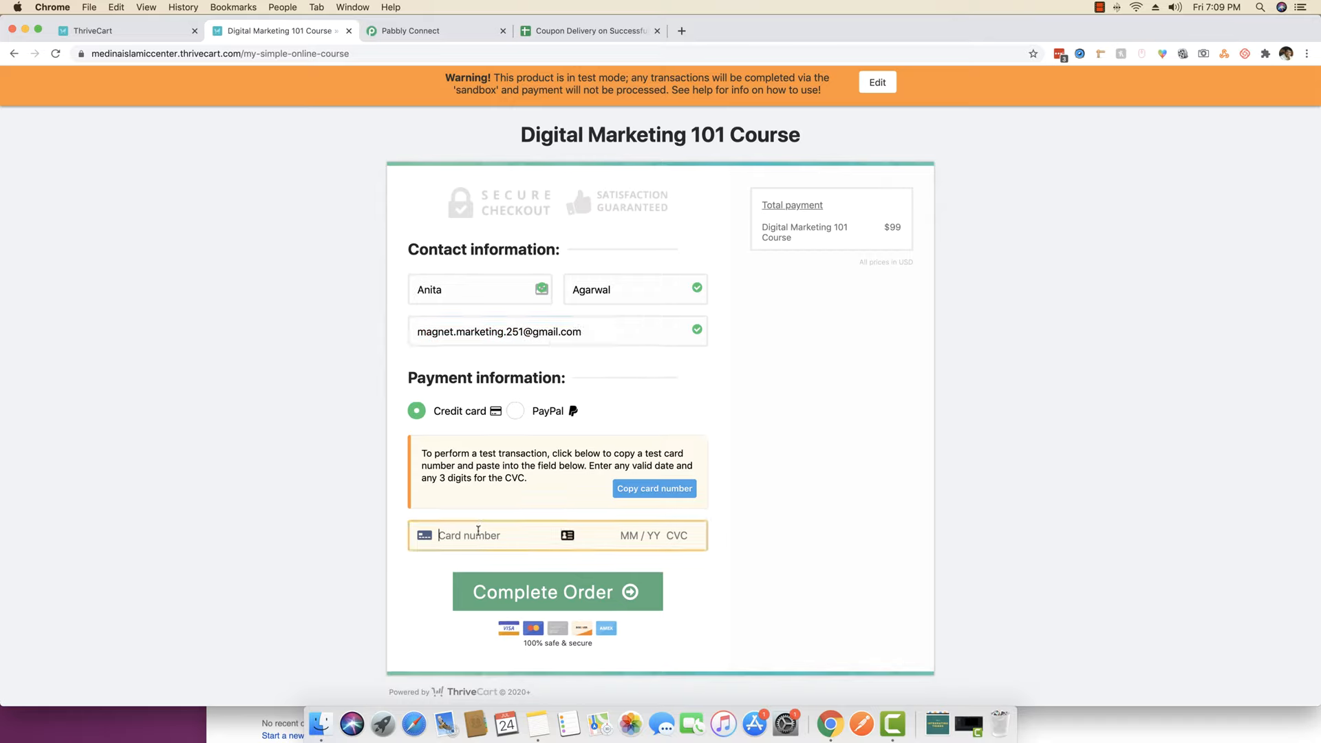
{"action": "left_click", "coordinate": [630, 536]}
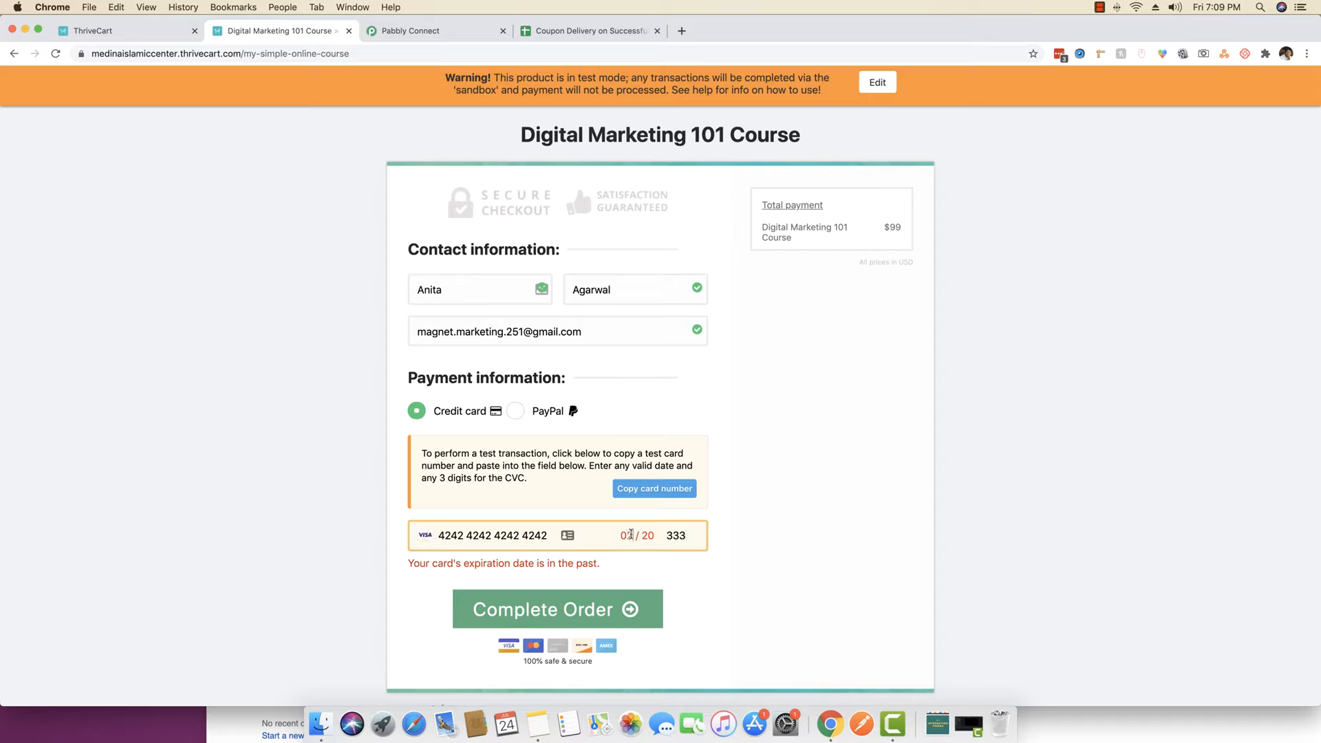
{"action": "key", "text": "BackSpace"}
{"action": "key", "text": "BackSpace"}
{"action": "key", "text": "BackSpace"}
{"action": "type", "text": "10"}
{"action": "key", "text": "BackSpace"}
{"action": "key", "text": "BackSpace"}
{"action": "key", "text": "BackSpace"}
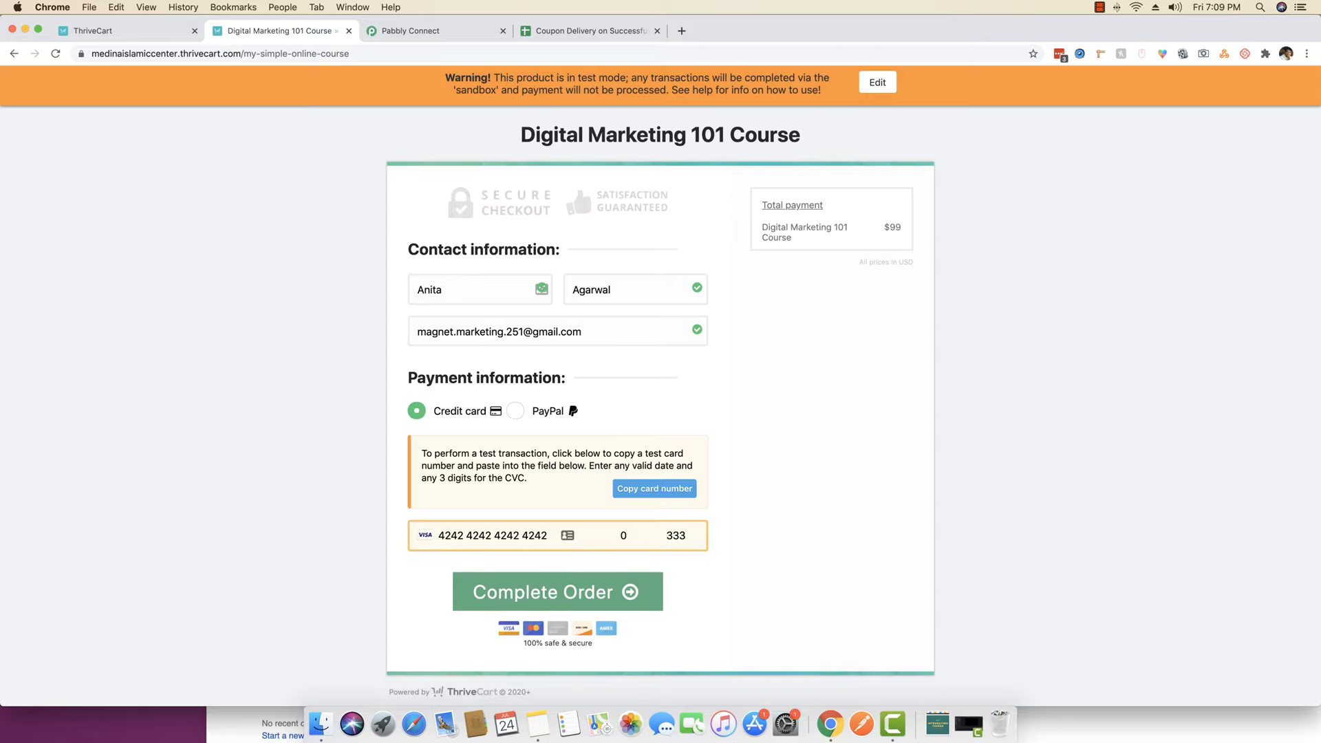
{"action": "type", "text": "12 / 22"}
{"action": "key", "text": "Return"}
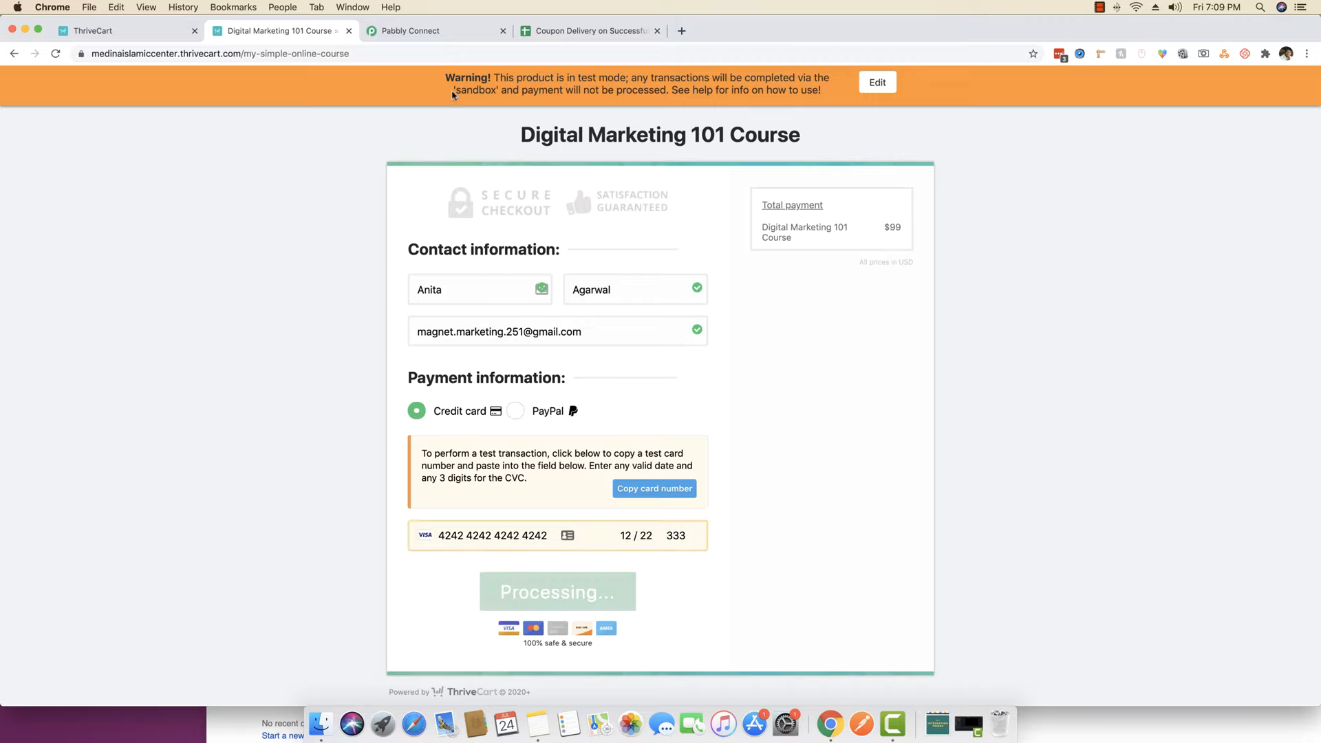
{"action": "left_click", "coordinate": [561, 31]}
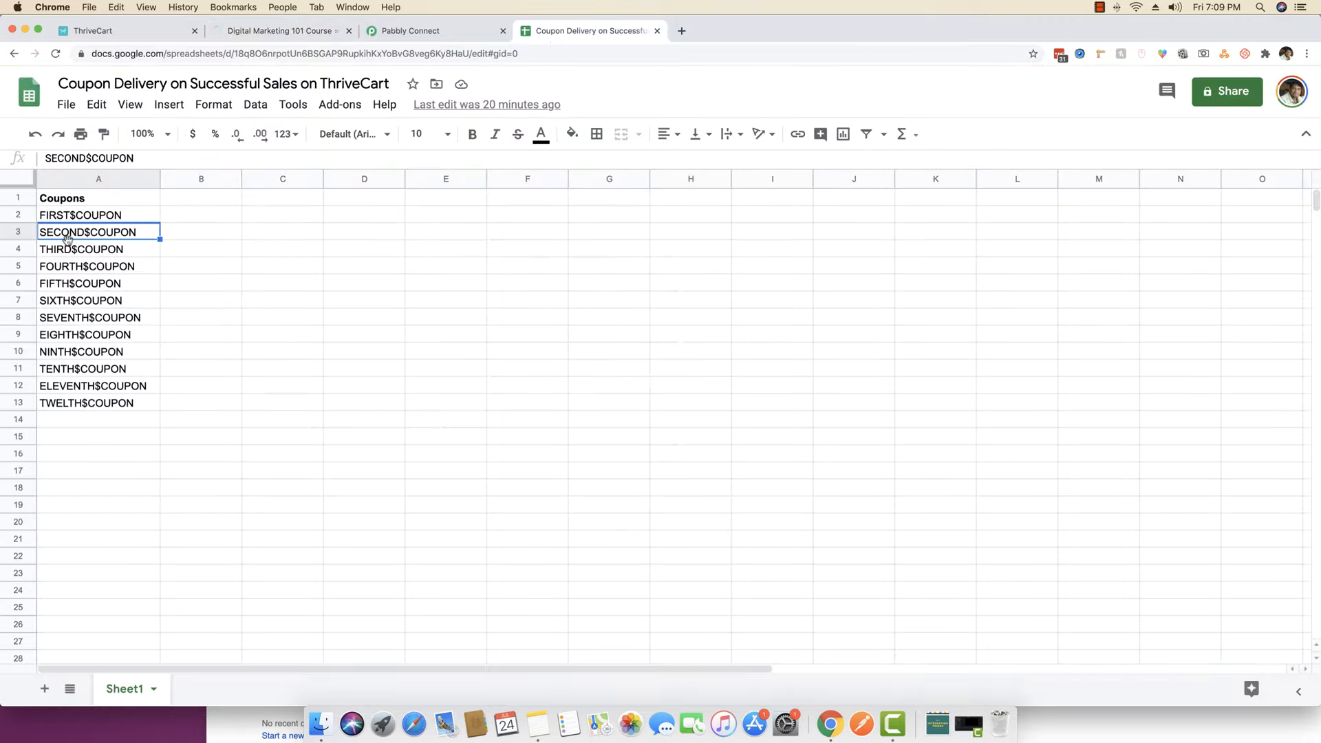
{"action": "left_click", "coordinate": [318, 33]}
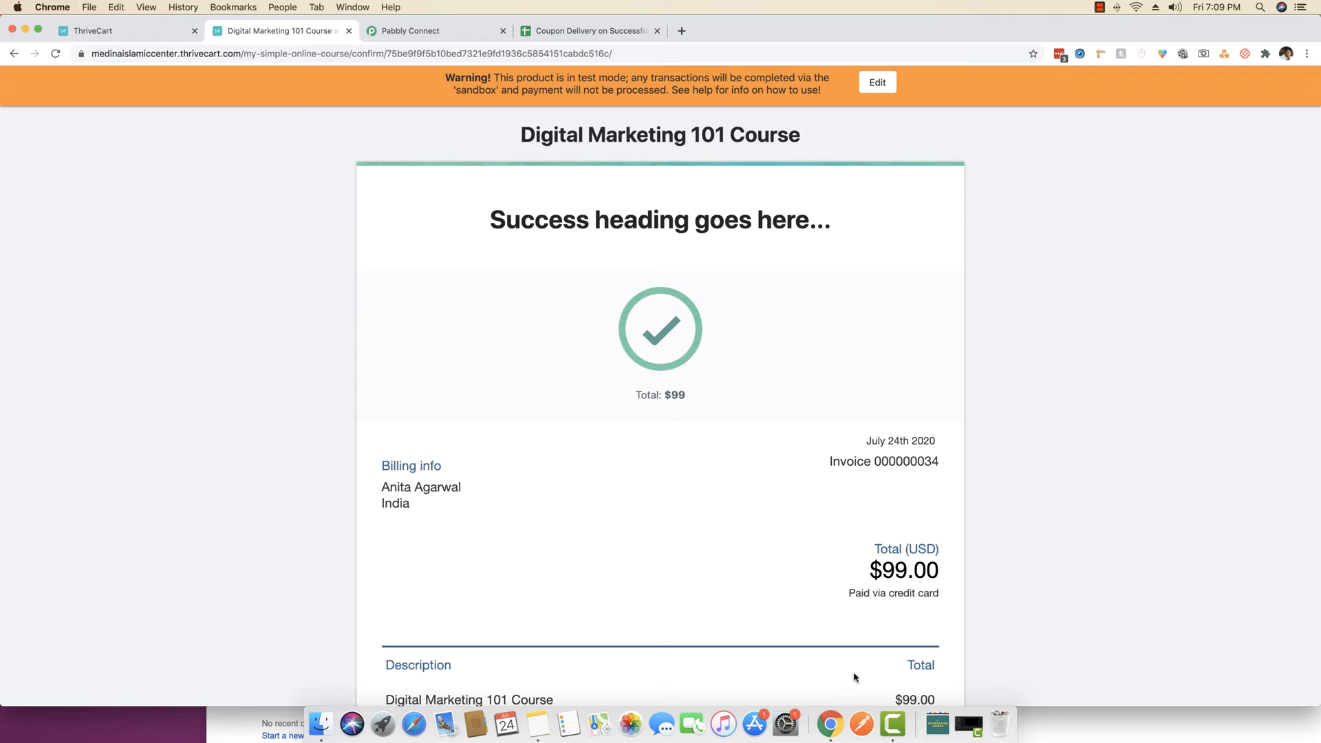
{"action": "right_click", "coordinate": [832, 724]}
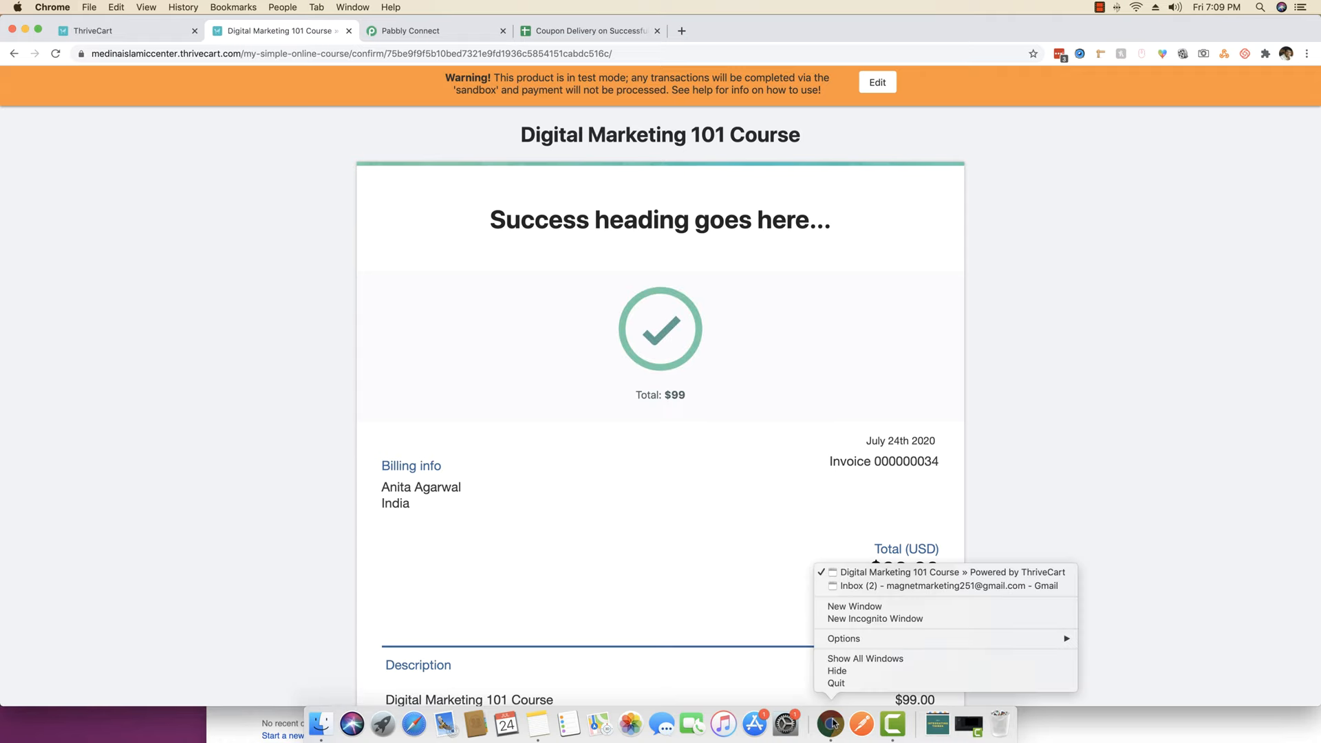
{"action": "left_click", "coordinate": [866, 587]}
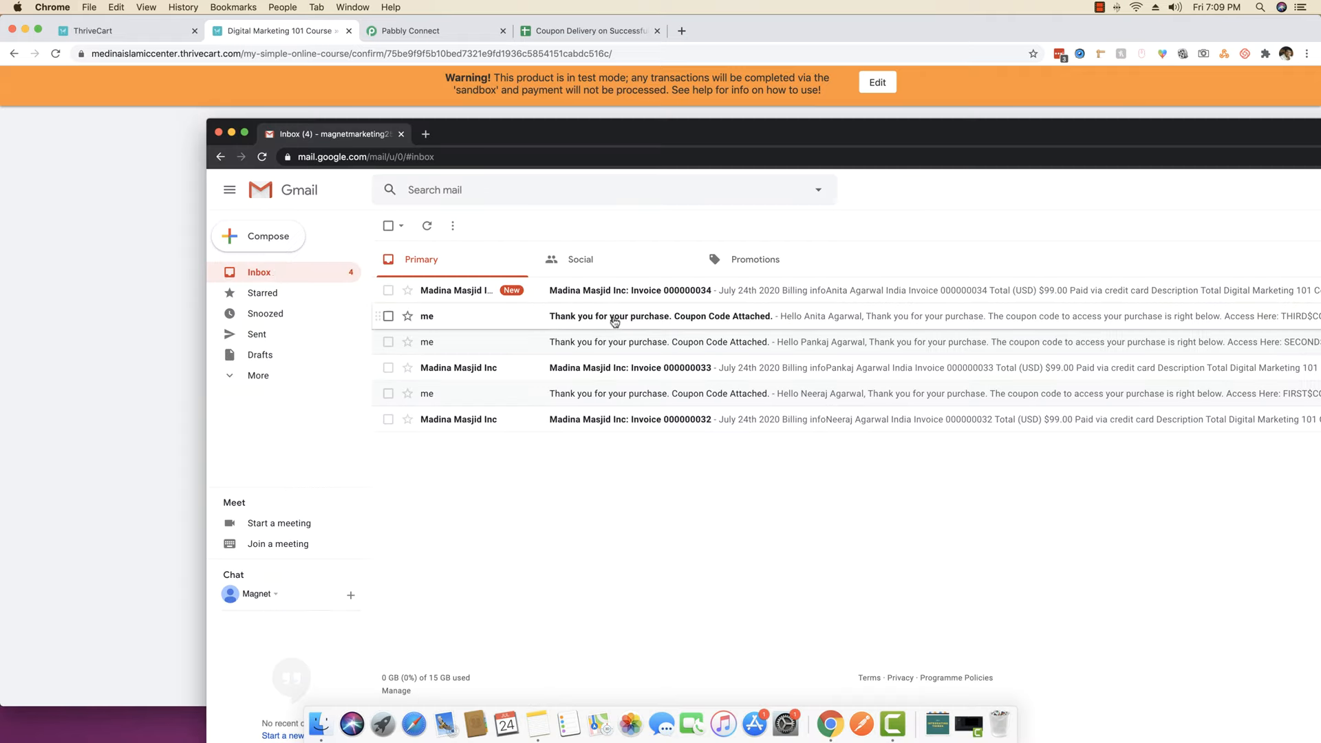
{"action": "left_click", "coordinate": [693, 324]}
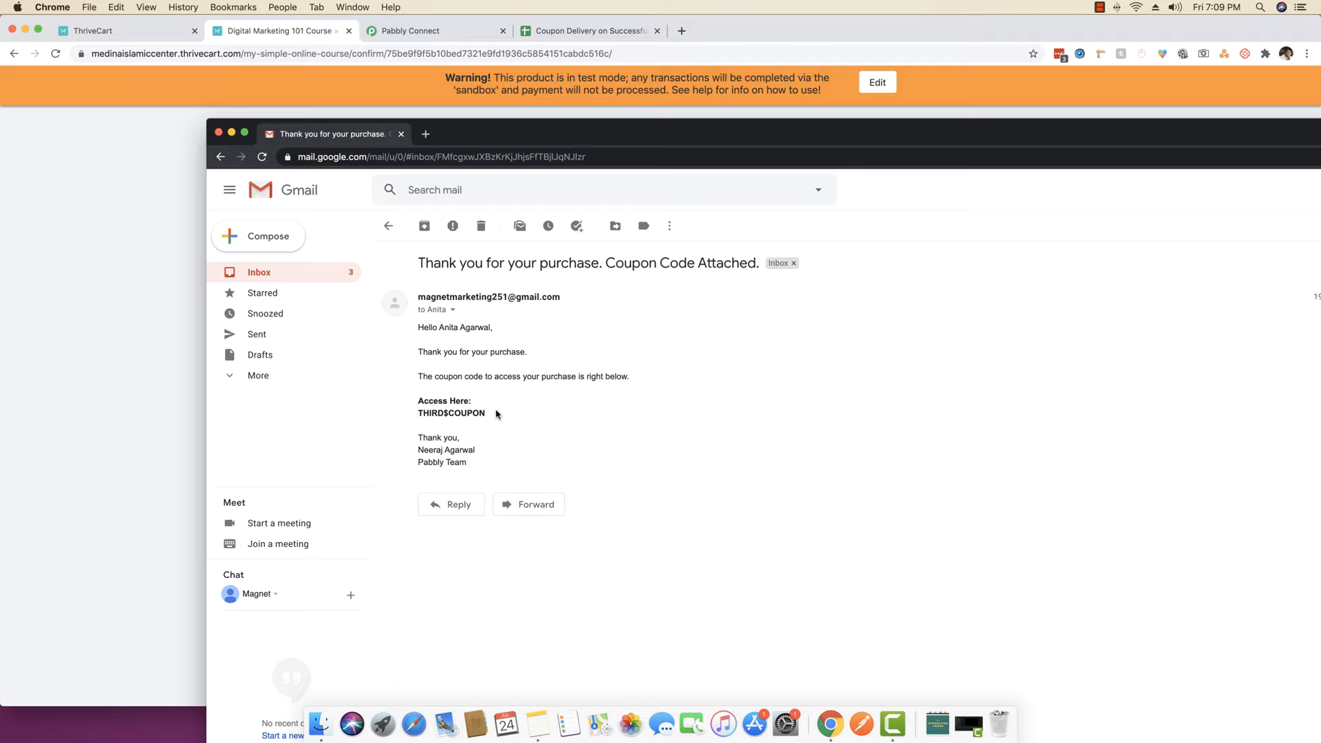
{"action": "left_click_drag", "start_coordinate": [486, 413], "coordinate": [417, 413]}
{"action": "left_click", "coordinate": [162, 372]}
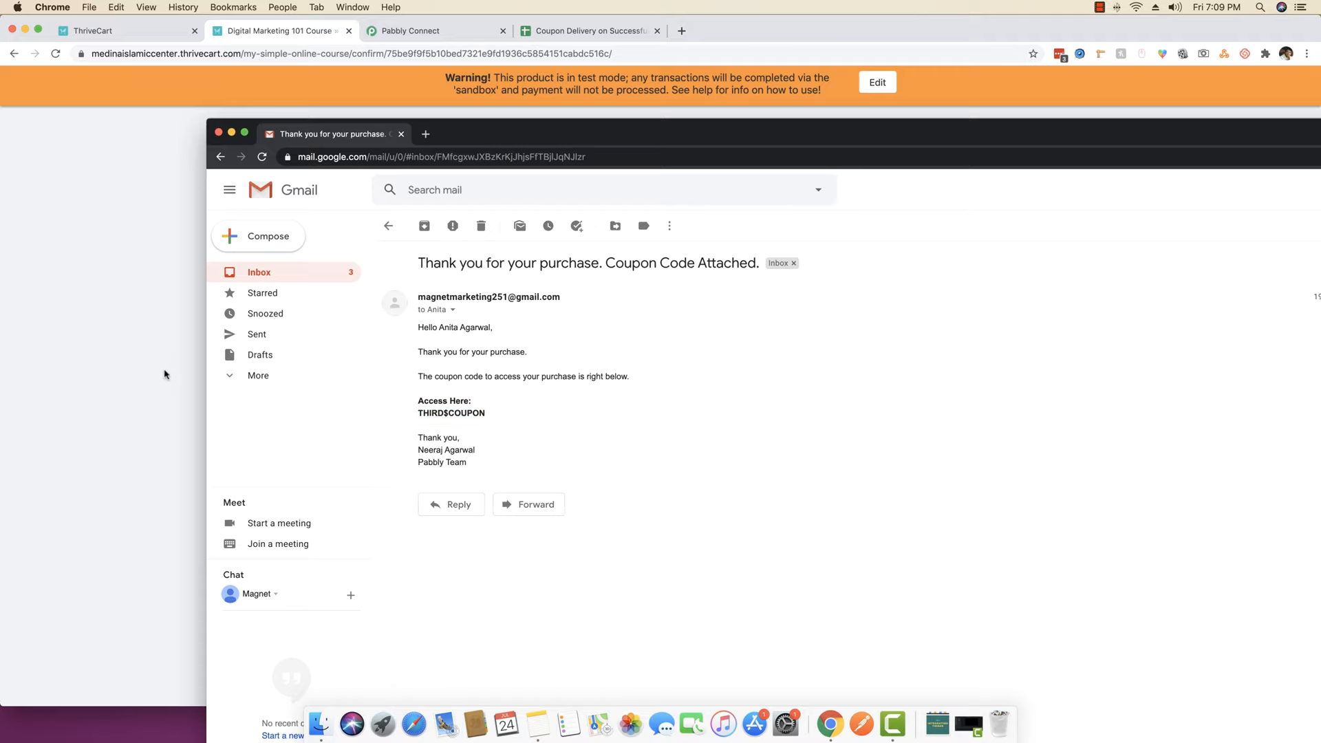